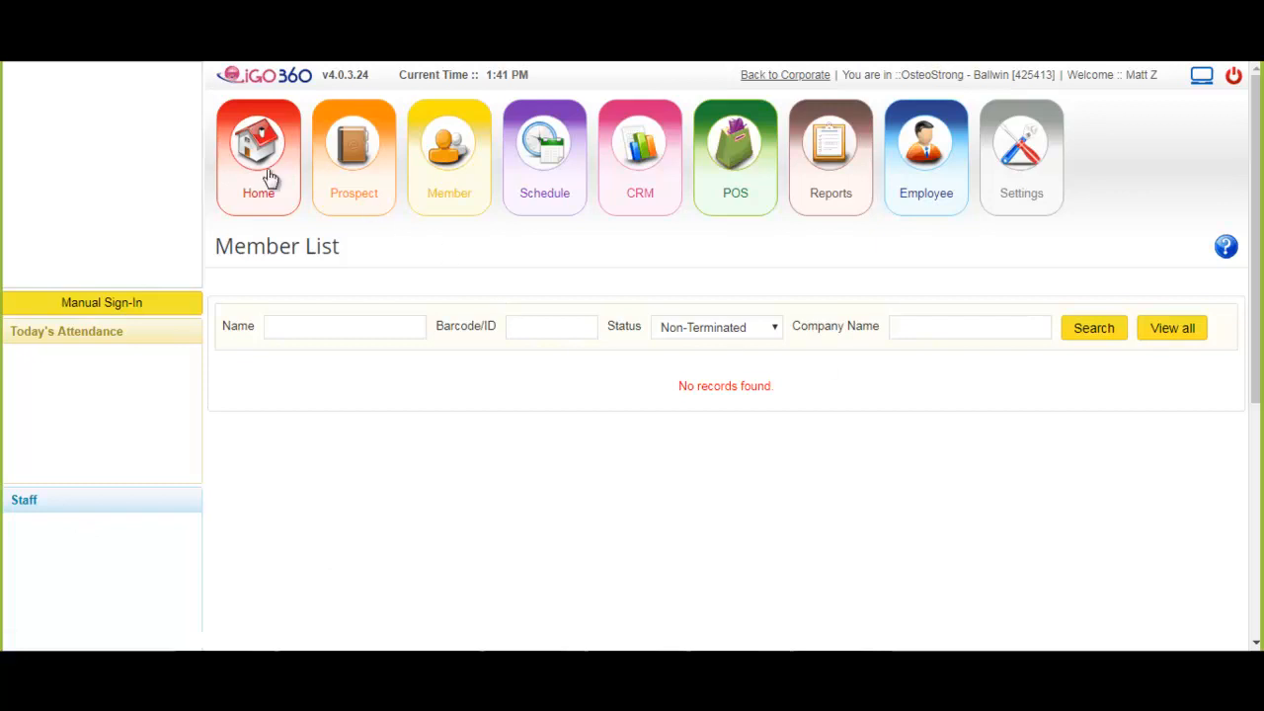
- Open the Home dashboard and examine its KPI table, schedule and task sections, and the options of each main module from Prospect to Employee
left_click(270, 175)
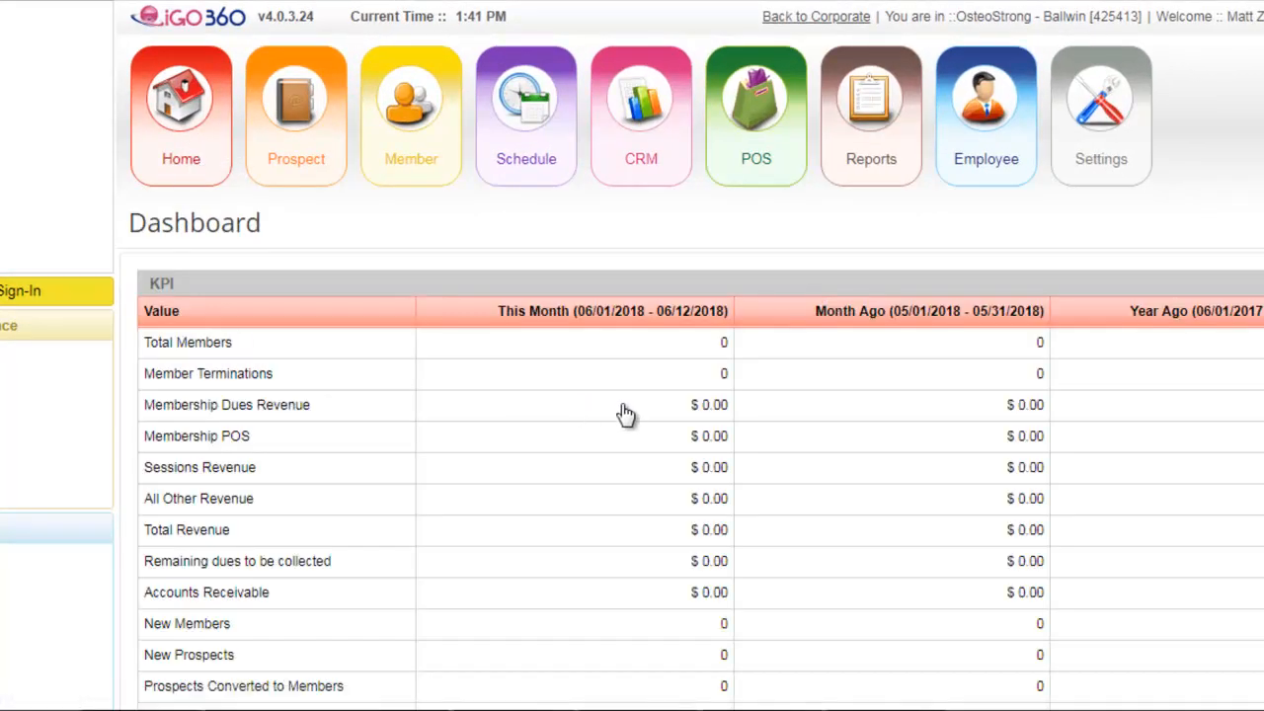
scroll(625, 415, "down", 3)
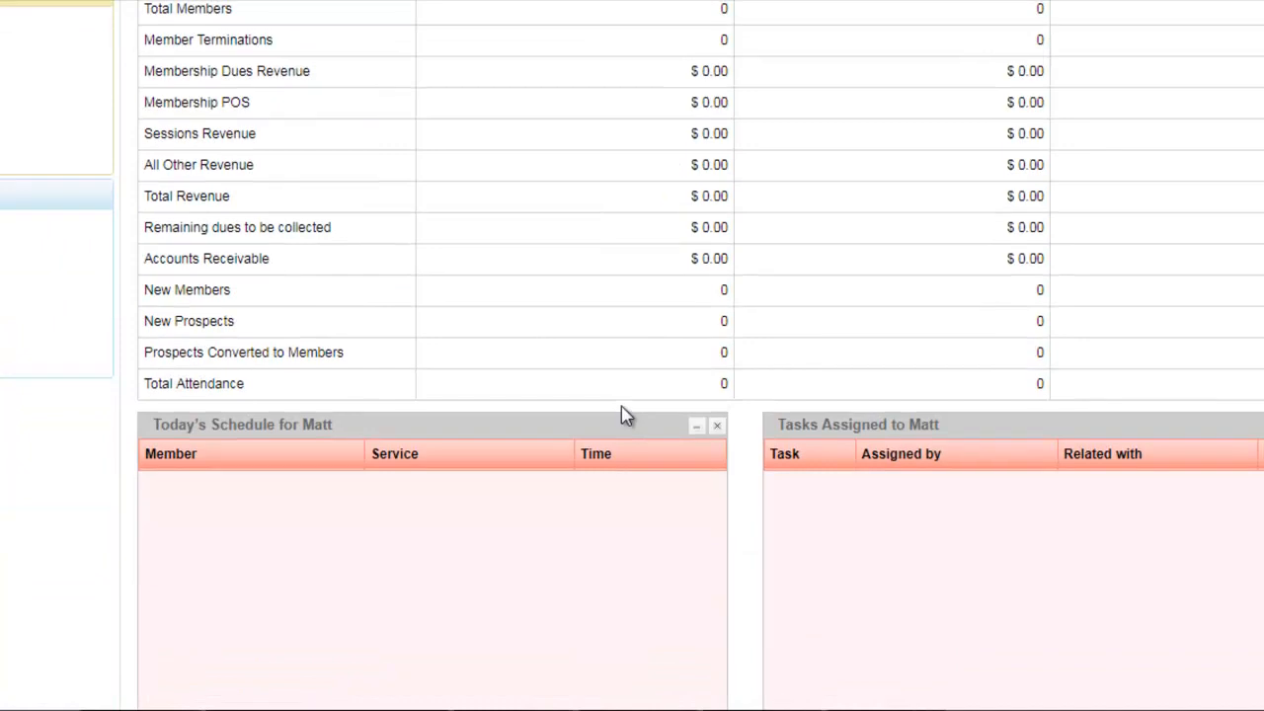
scroll(625, 416, "up", 3)
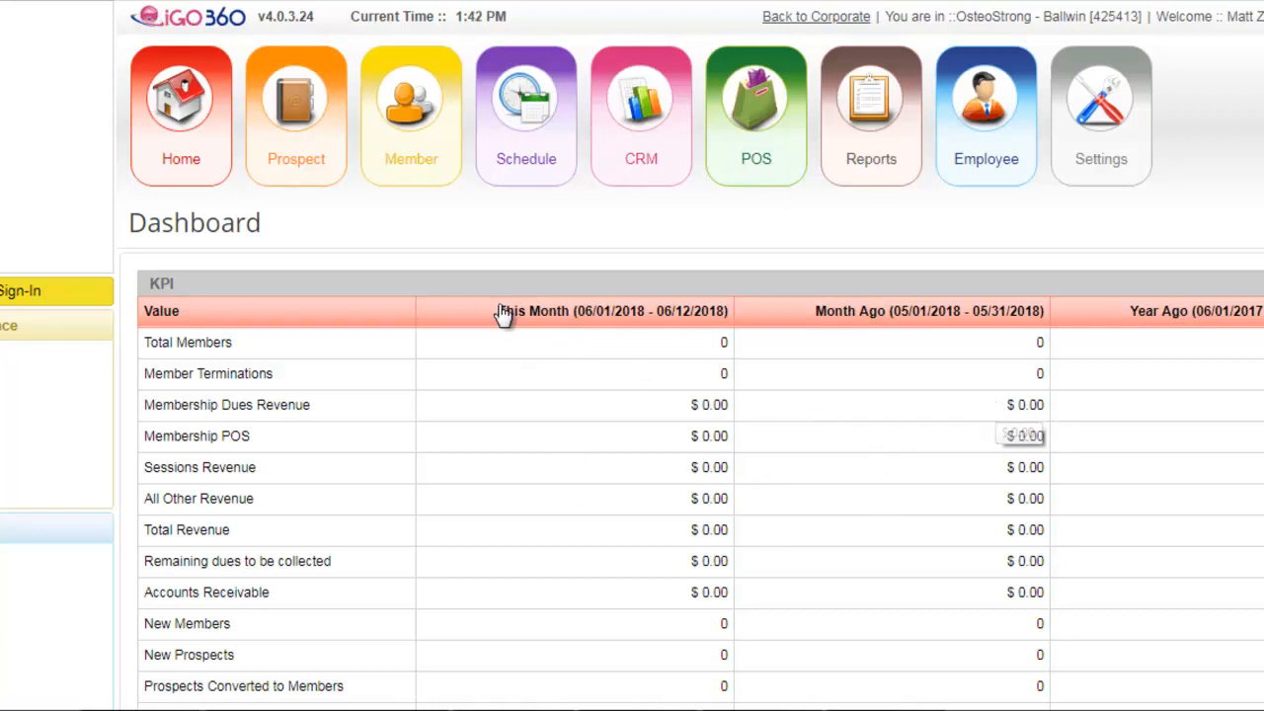
mouse_move(299, 166)
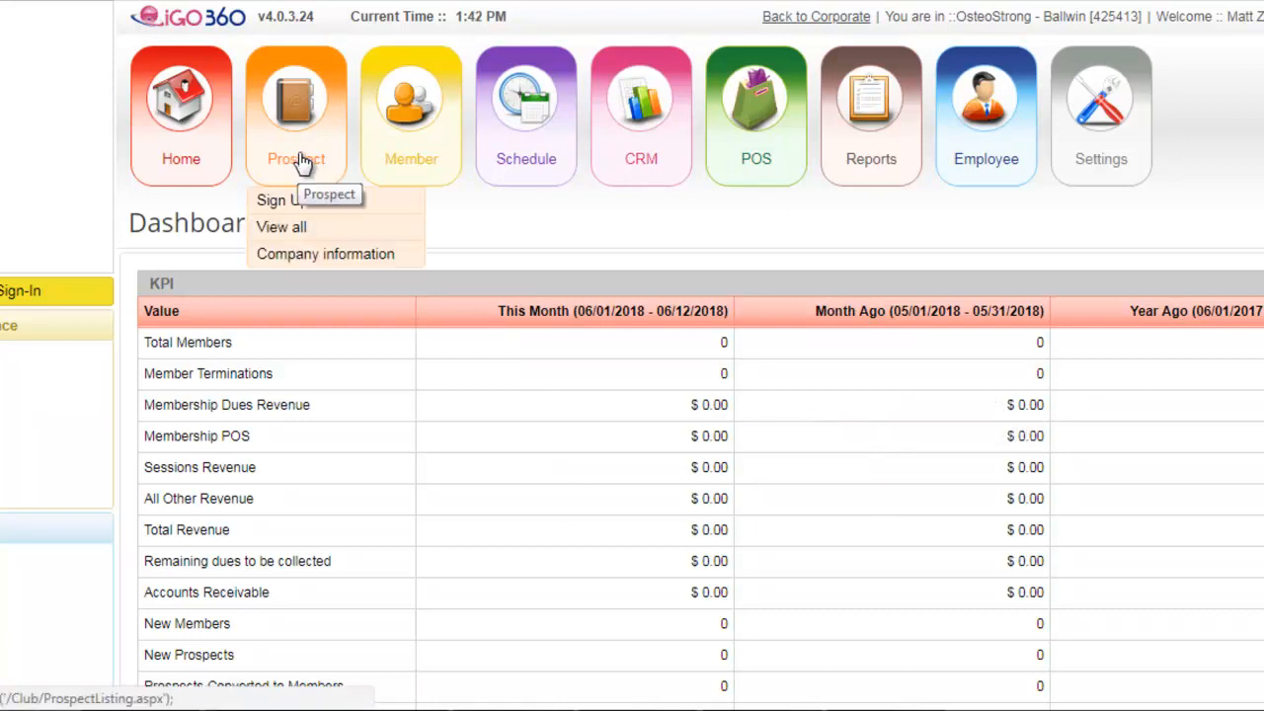
mouse_move(422, 175)
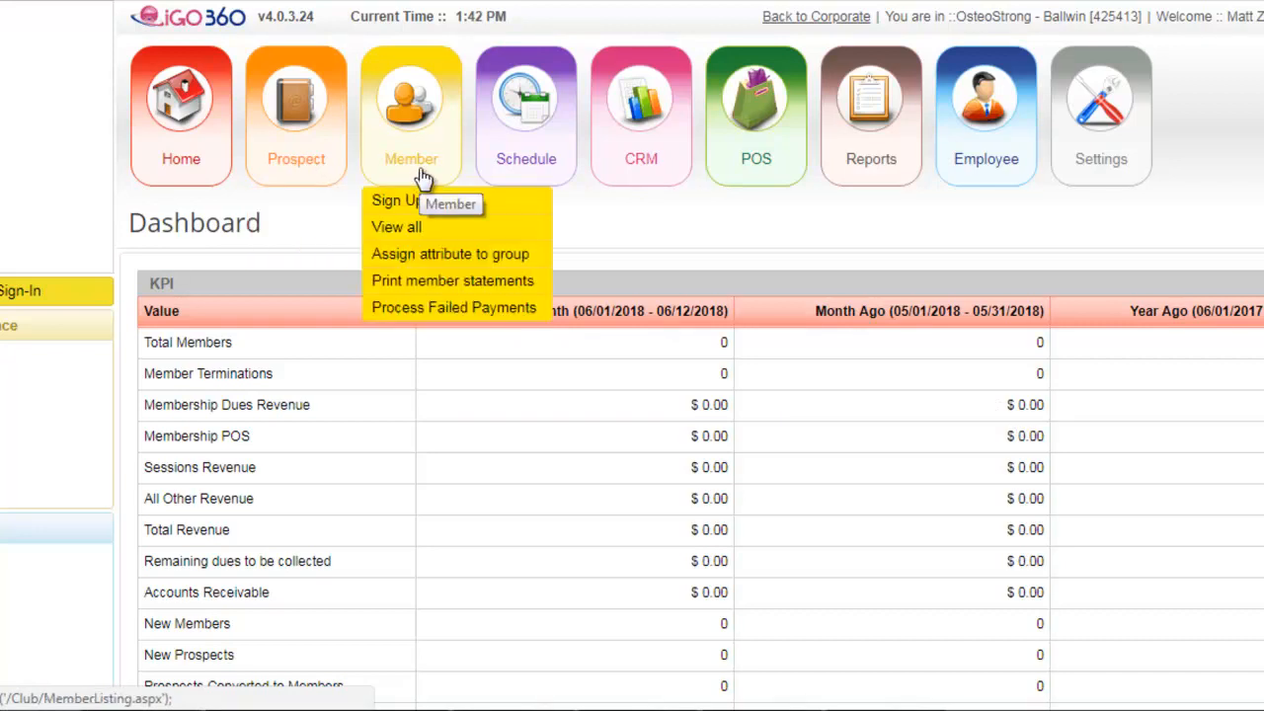
mouse_move(527, 173)
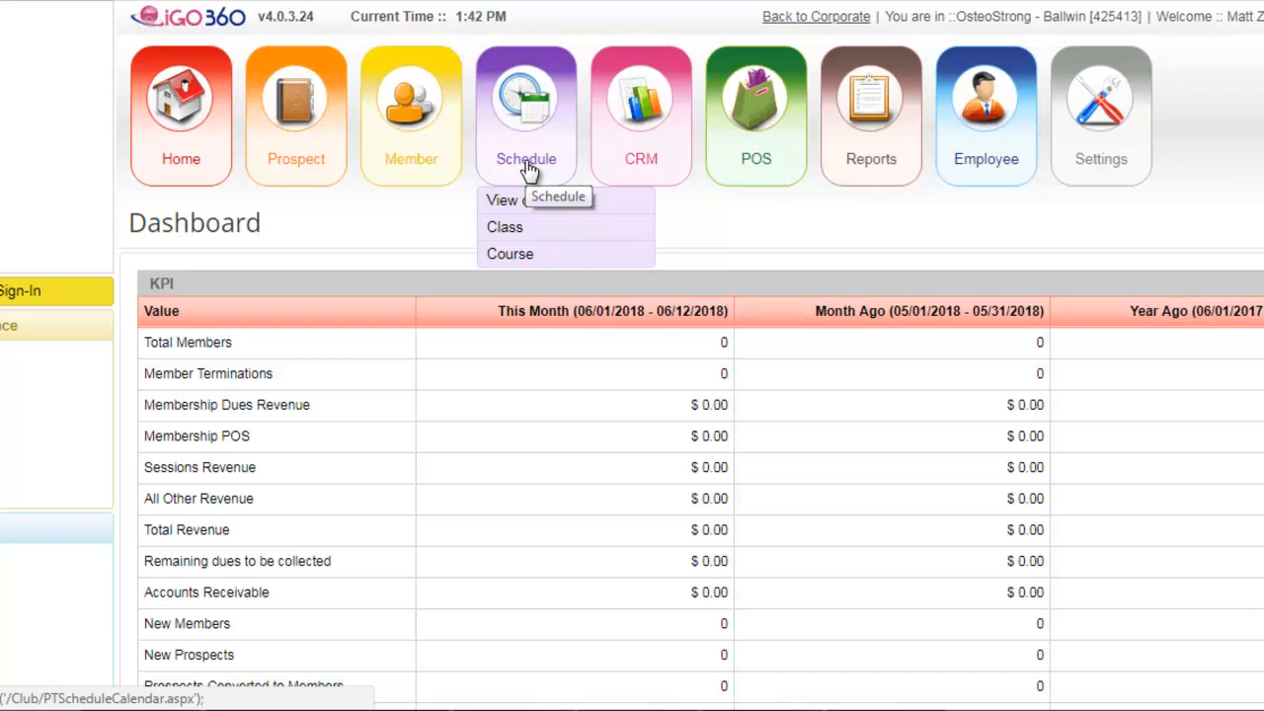
mouse_move(626, 175)
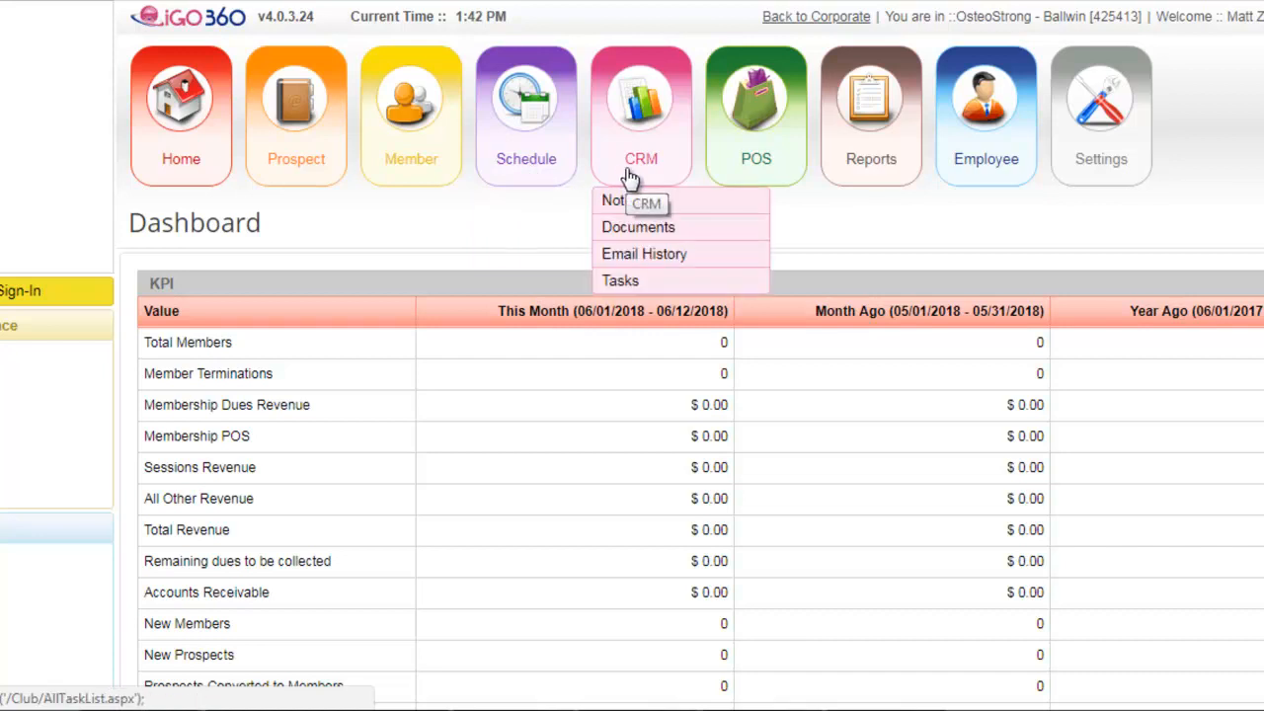
mouse_move(755, 153)
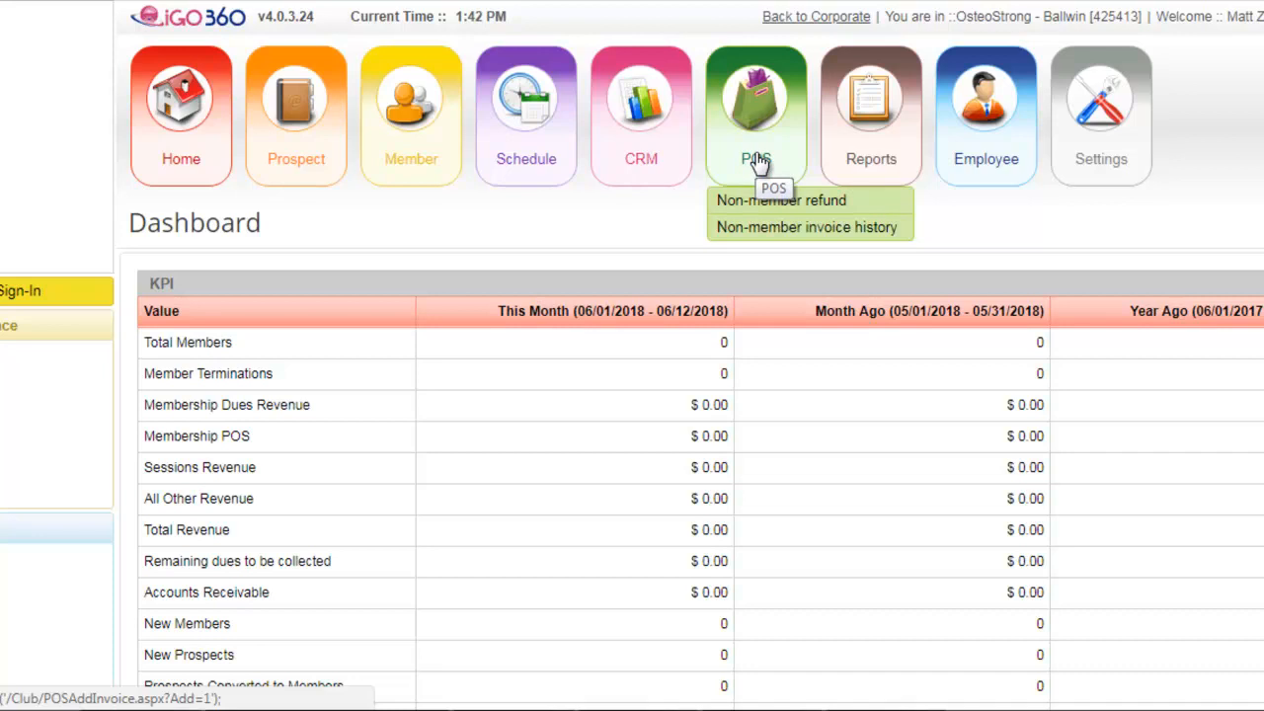
mouse_move(875, 161)
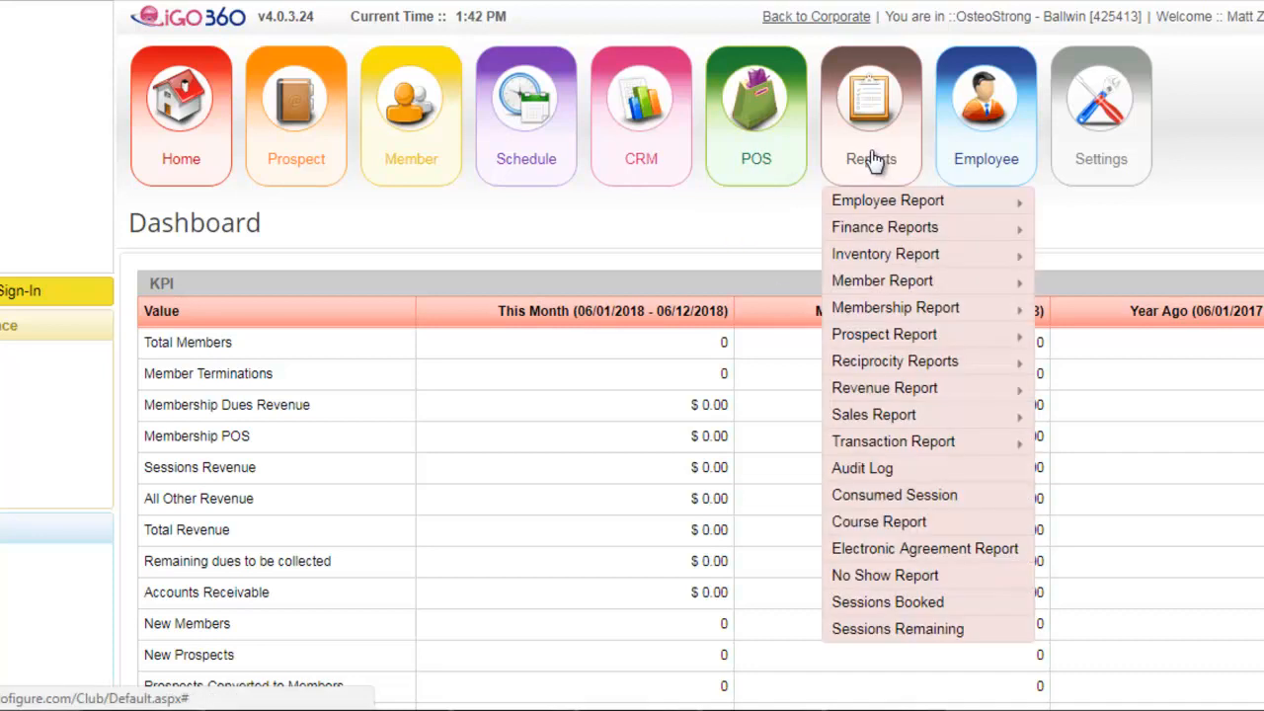
mouse_move(967, 164)
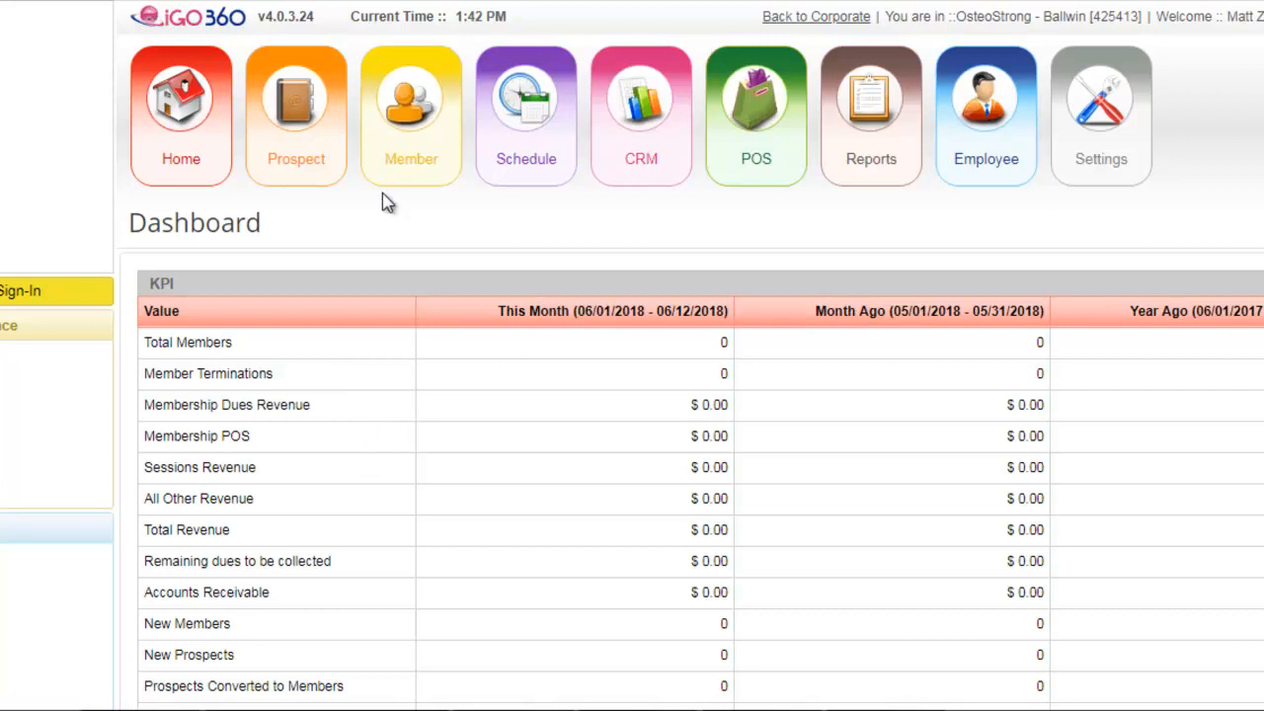
- Open the prospect sign-up form and examine its Personal Details and S.A.L.E.S. fields
left_click(293, 155)
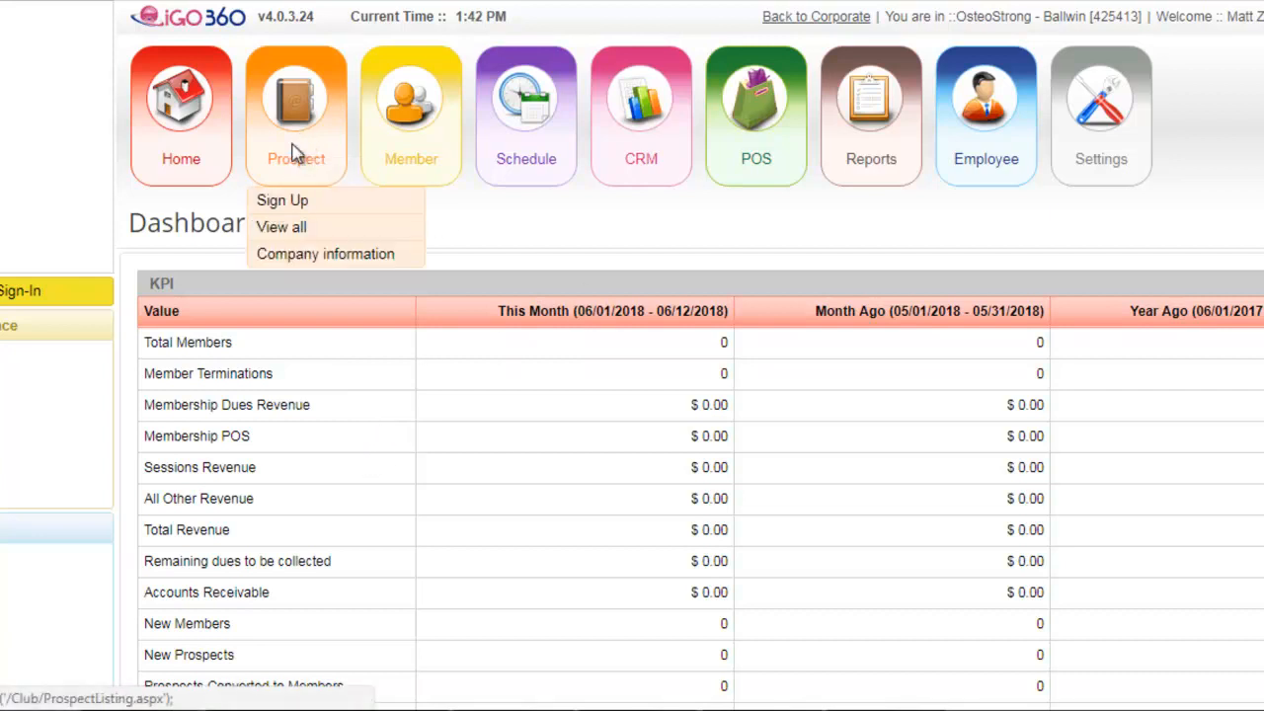
mouse_move(327, 155)
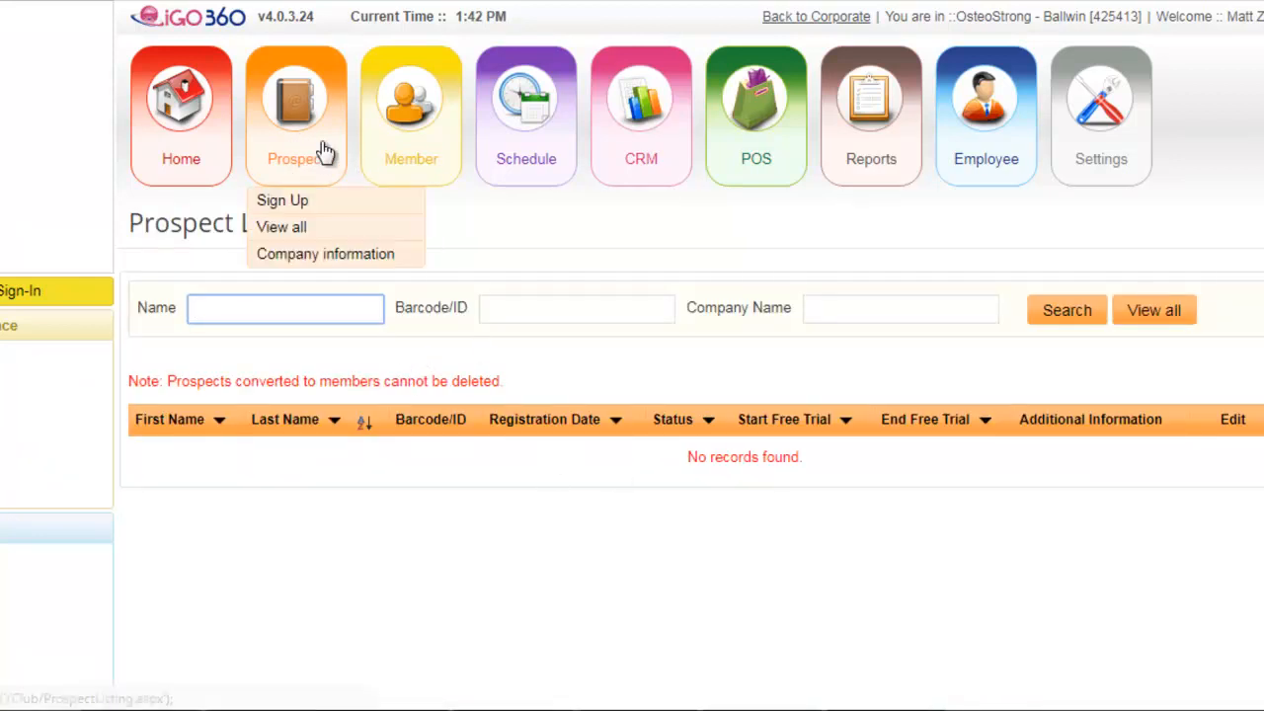
left_click(296, 201)
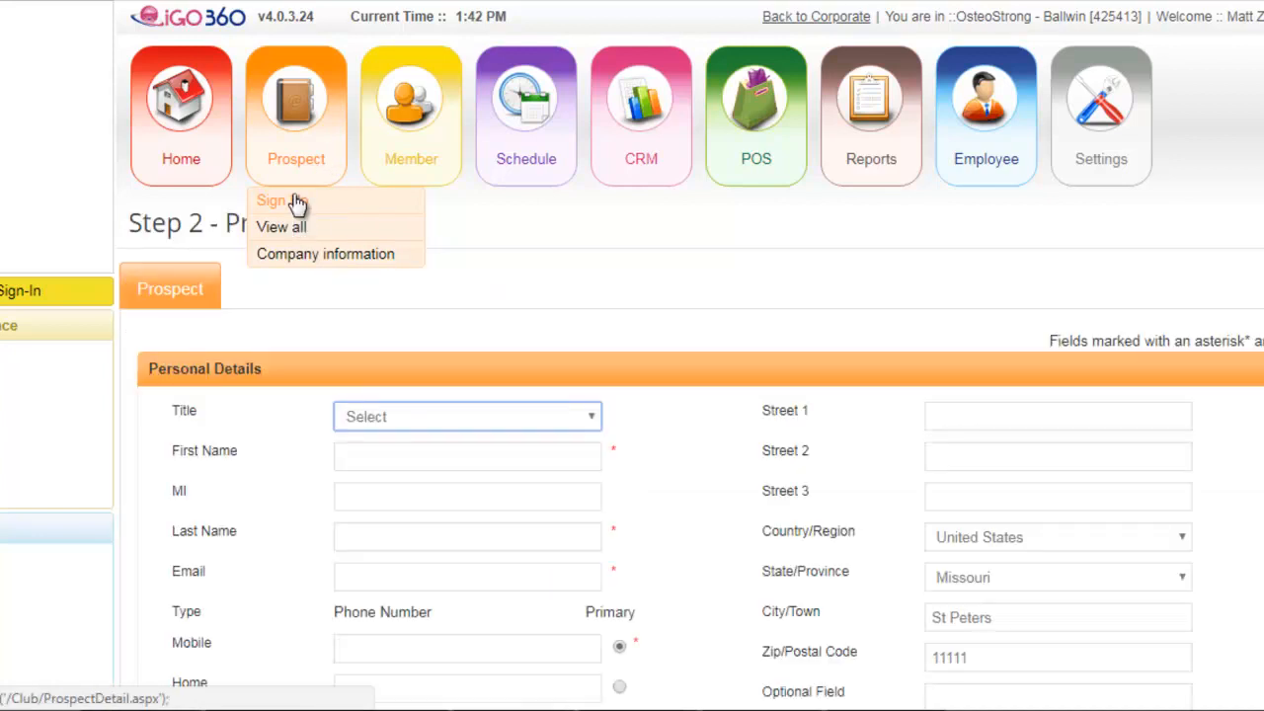
scroll(510, 299, "down", 1)
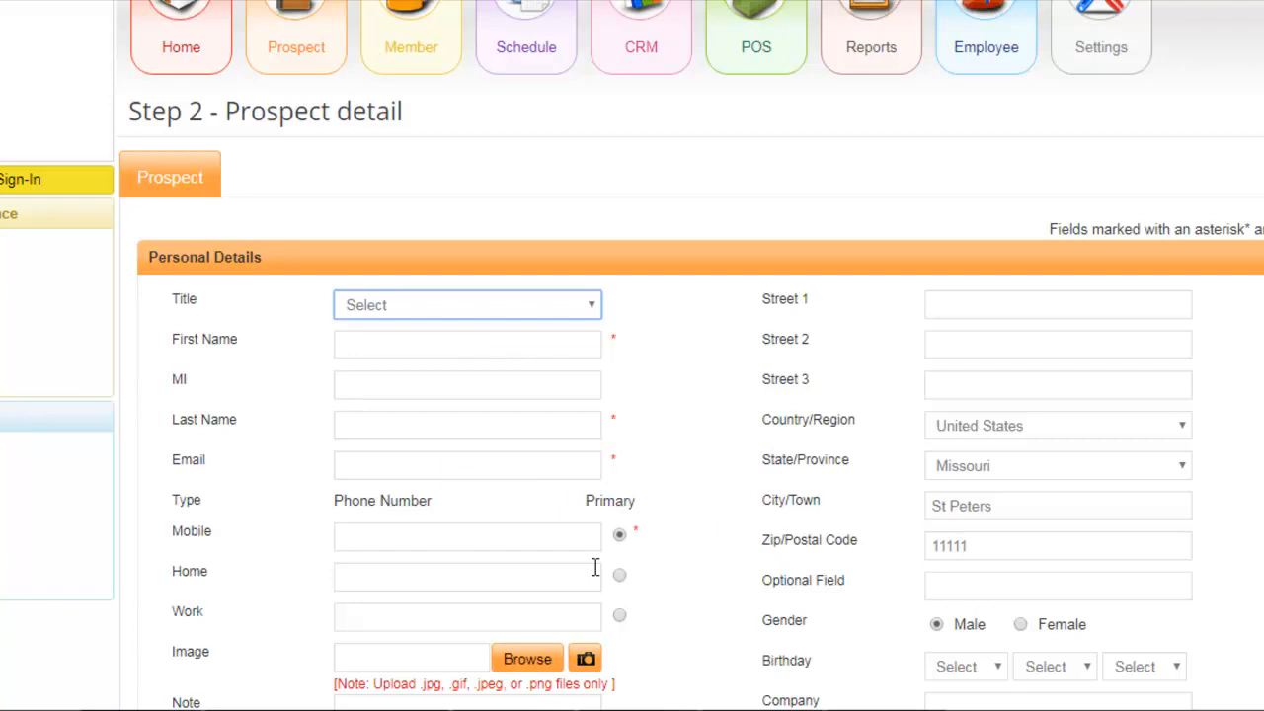
scroll(1033, 573, "down", 2)
scroll(892, 562, "down", 2)
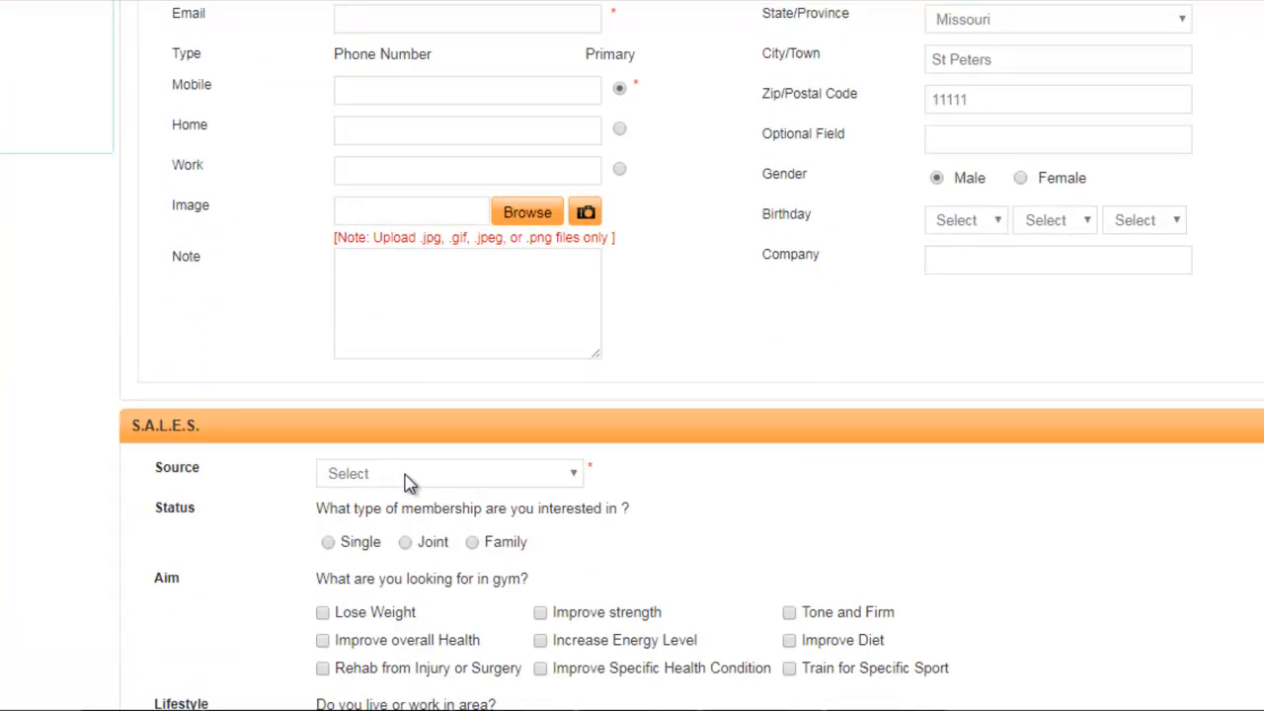
scroll(859, 536, "down", 3)
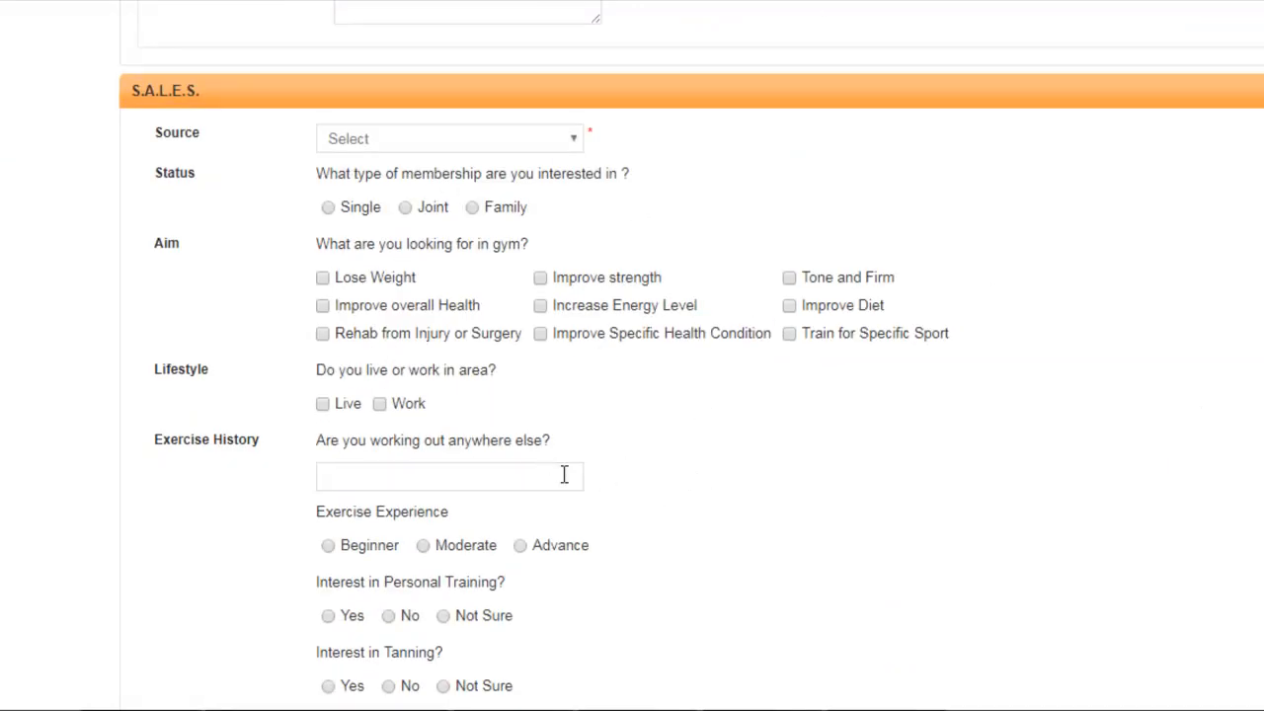
scroll(533, 477, "down", 2)
scroll(778, 463, "up", 3)
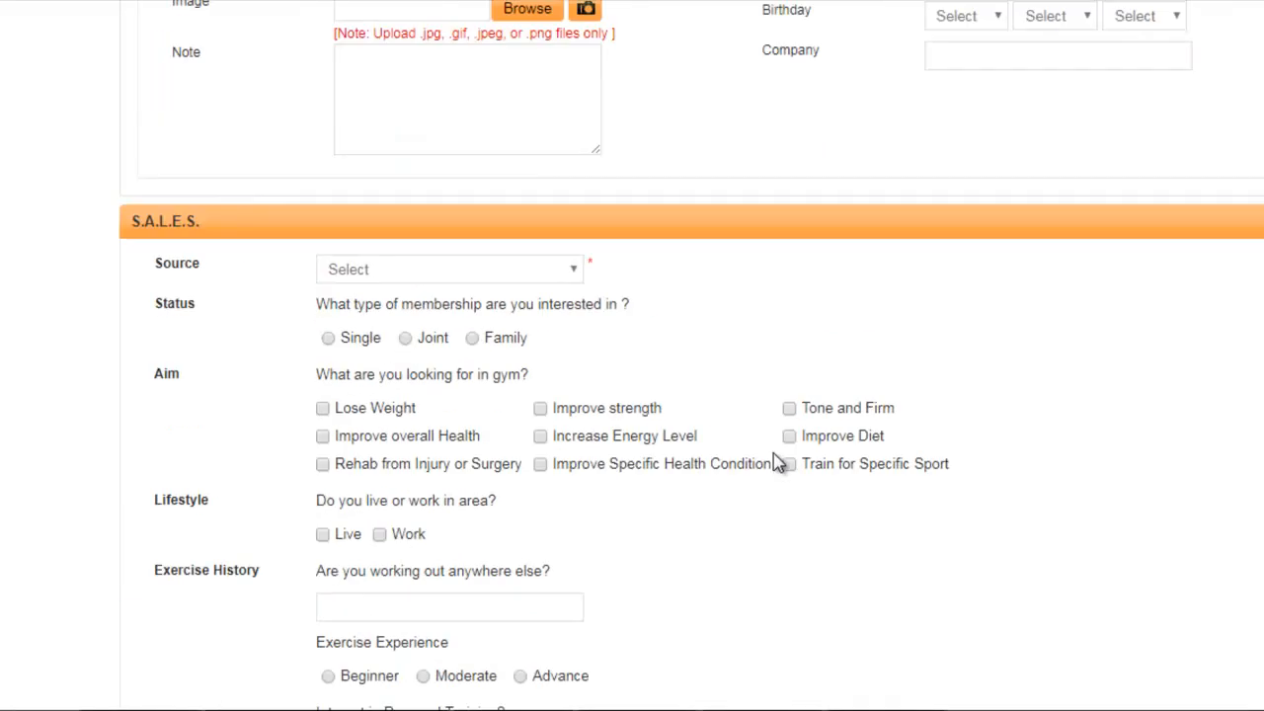
scroll(778, 463, "up", 2)
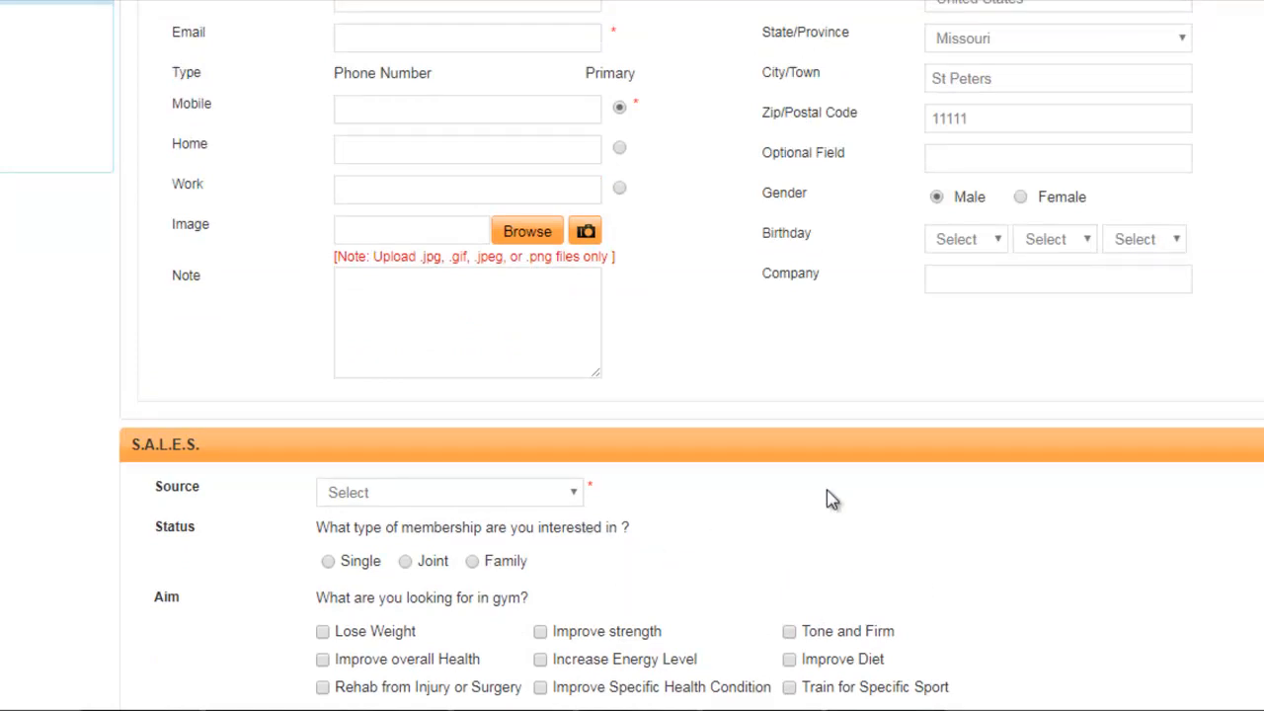
scroll(826, 491, "up", 5)
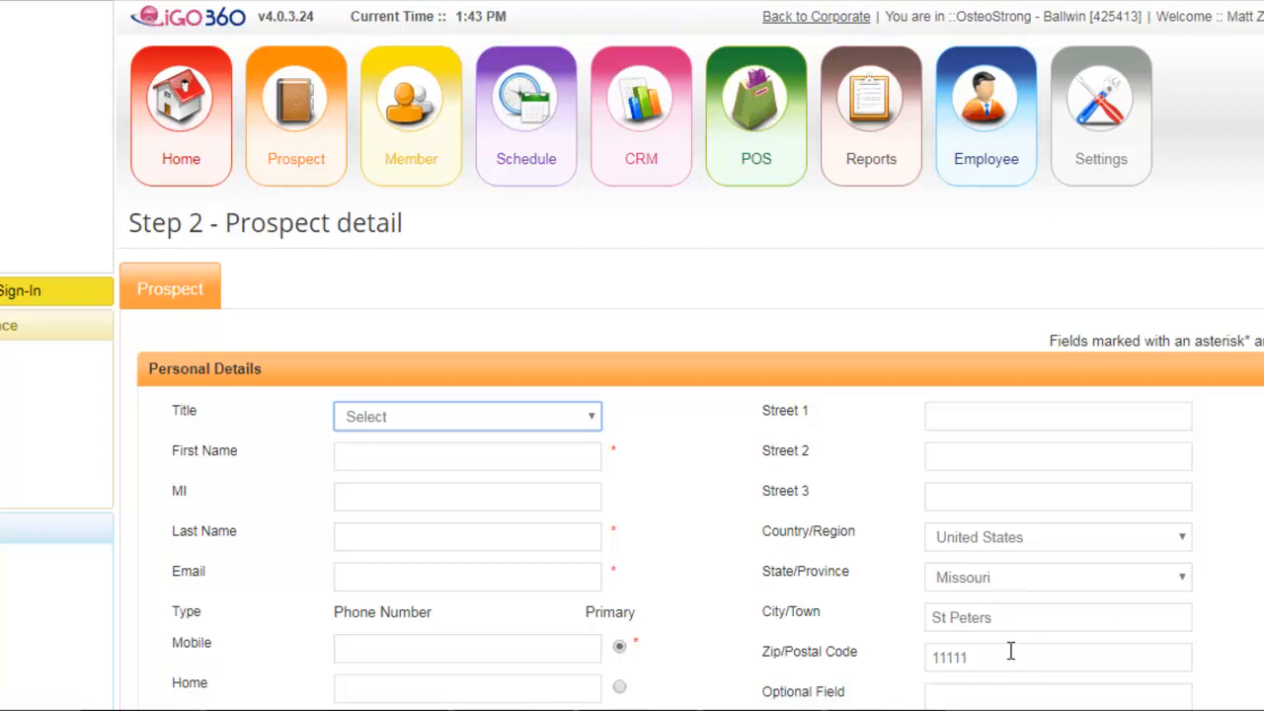
- Open the schedule calendar, view Thursday, June 14 by day, and return to the week view
mouse_move(524, 136)
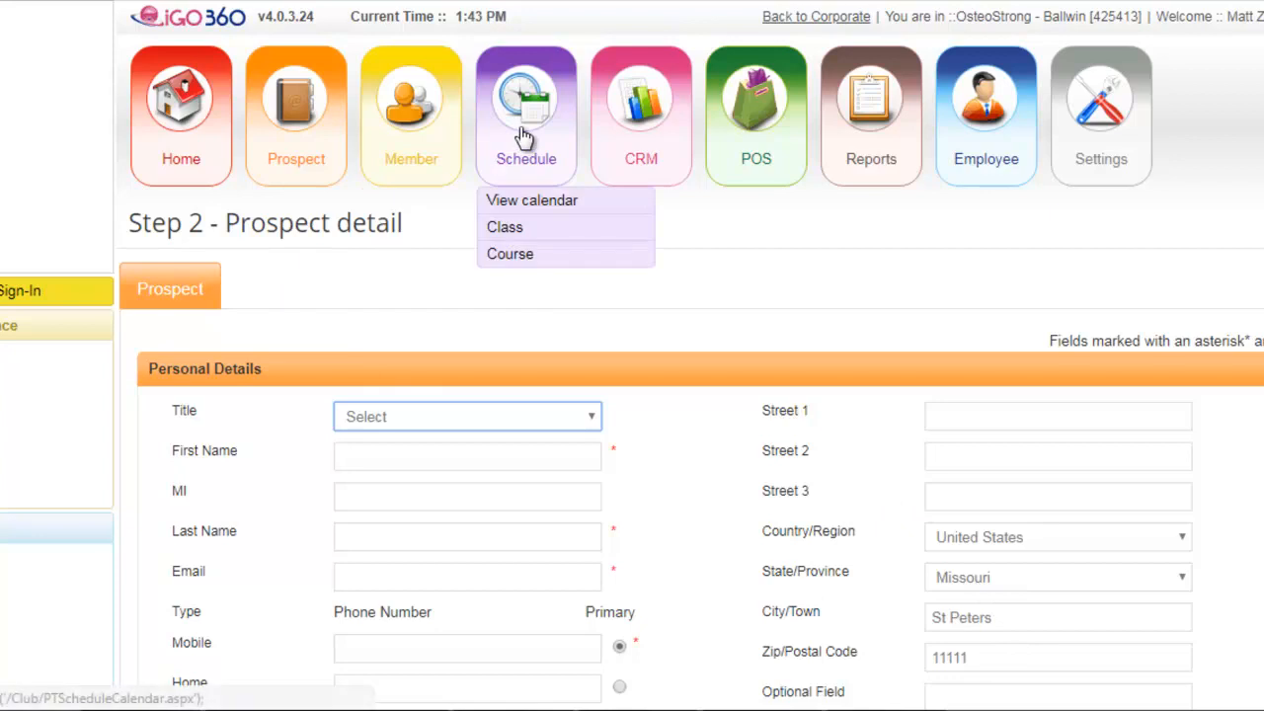
left_click(528, 202)
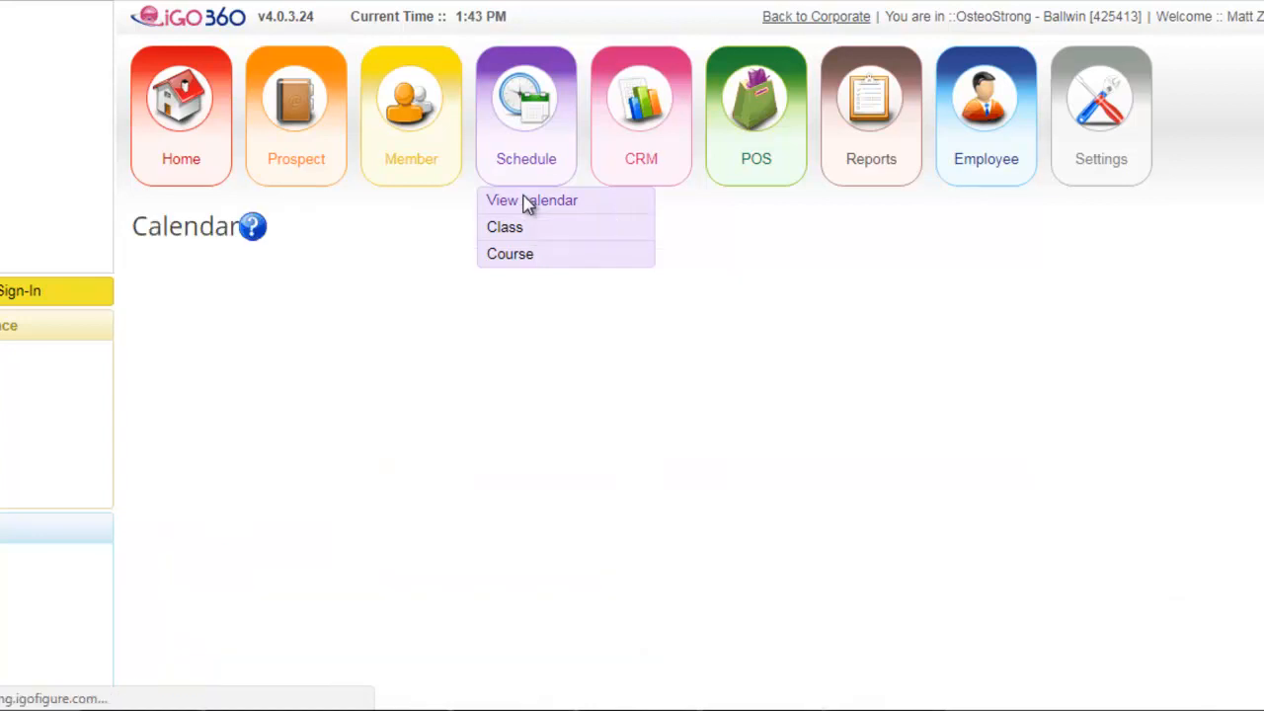
scroll(903, 528, "down", 3)
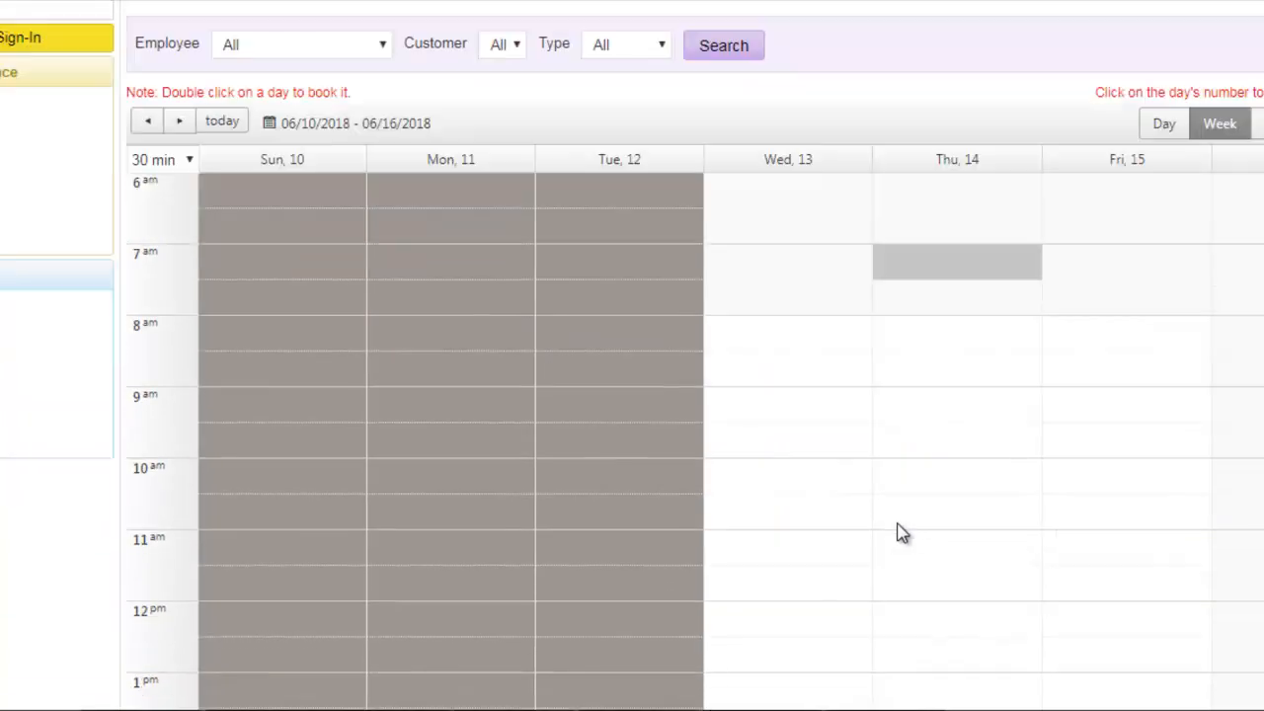
scroll(903, 532, "up", 1)
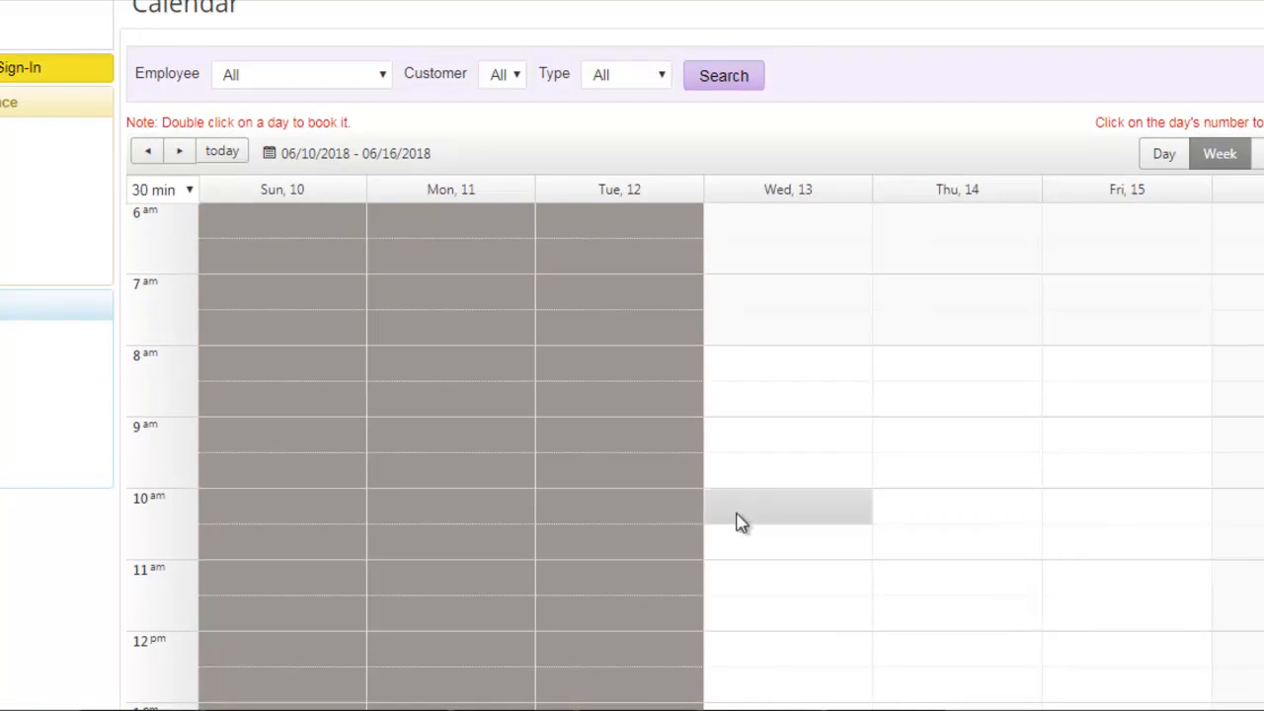
left_click(951, 195)
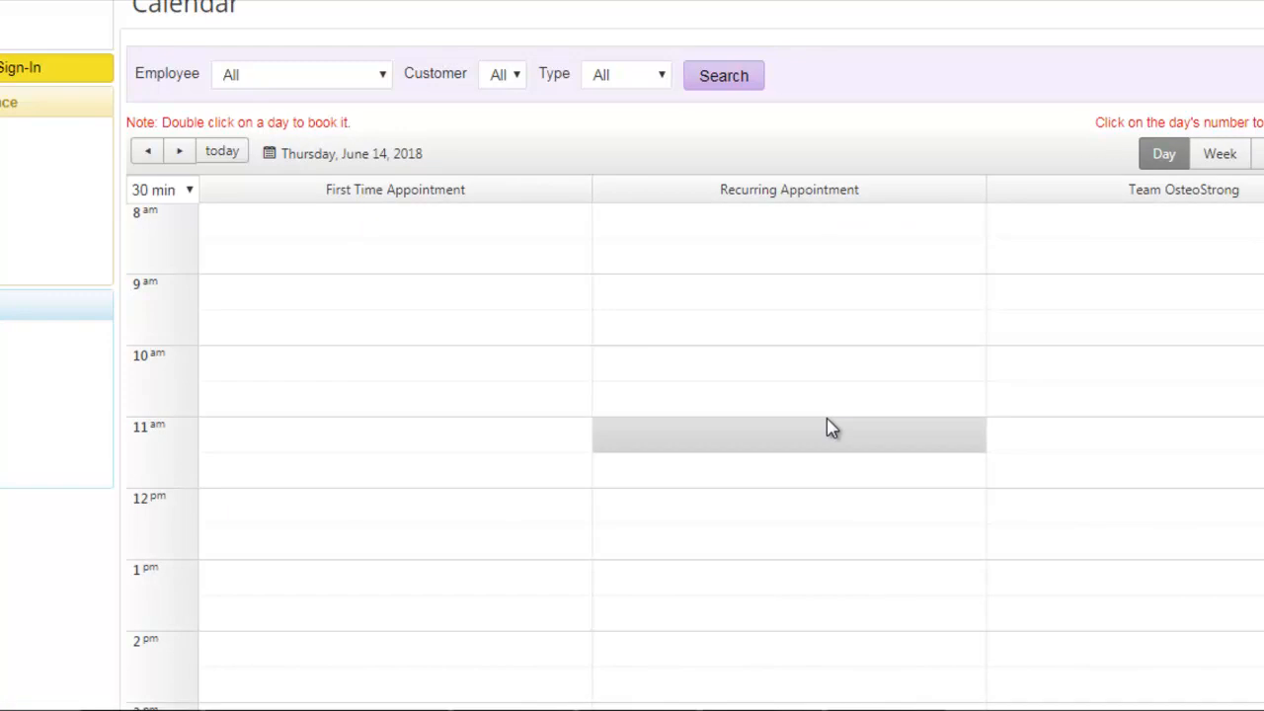
left_click(1222, 158)
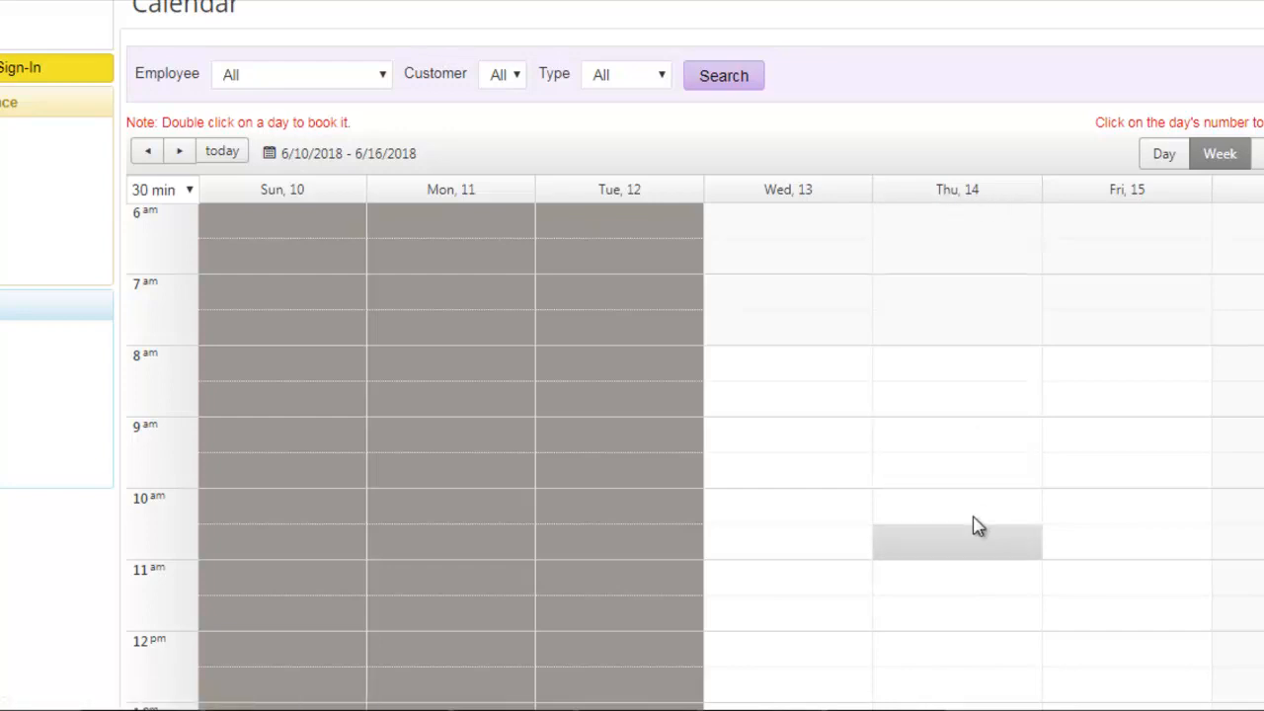
- Show Thursday, June 14 by day and start a booking at 10 AM under First Time Appointment
left_click(955, 204)
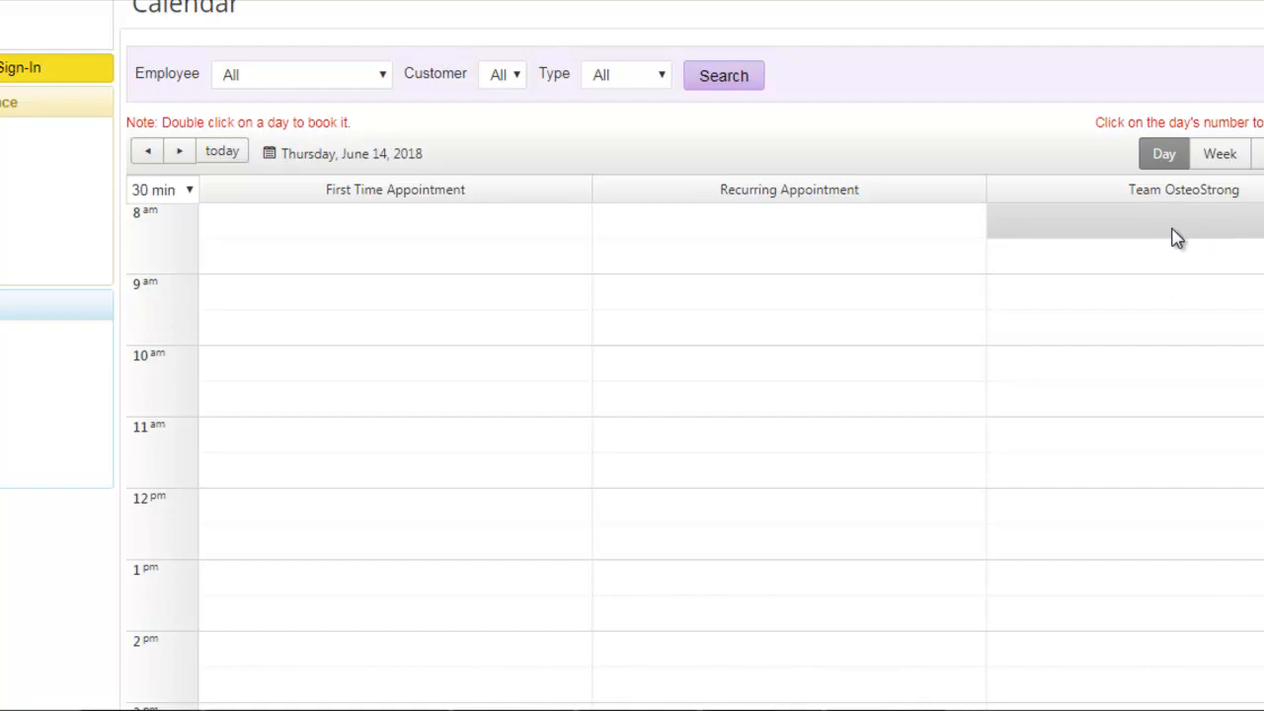
scroll(1177, 237, "up", 1)
scroll(1166, 242, "down", 1)
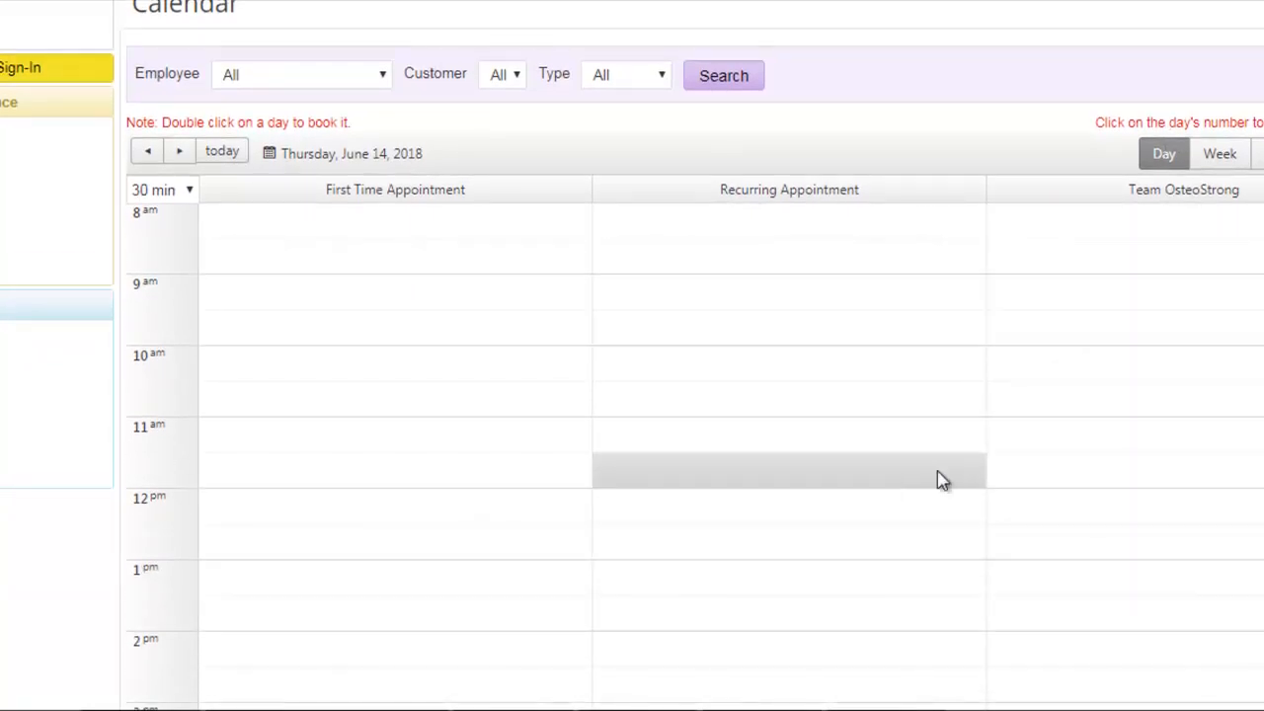
double_click(364, 372)
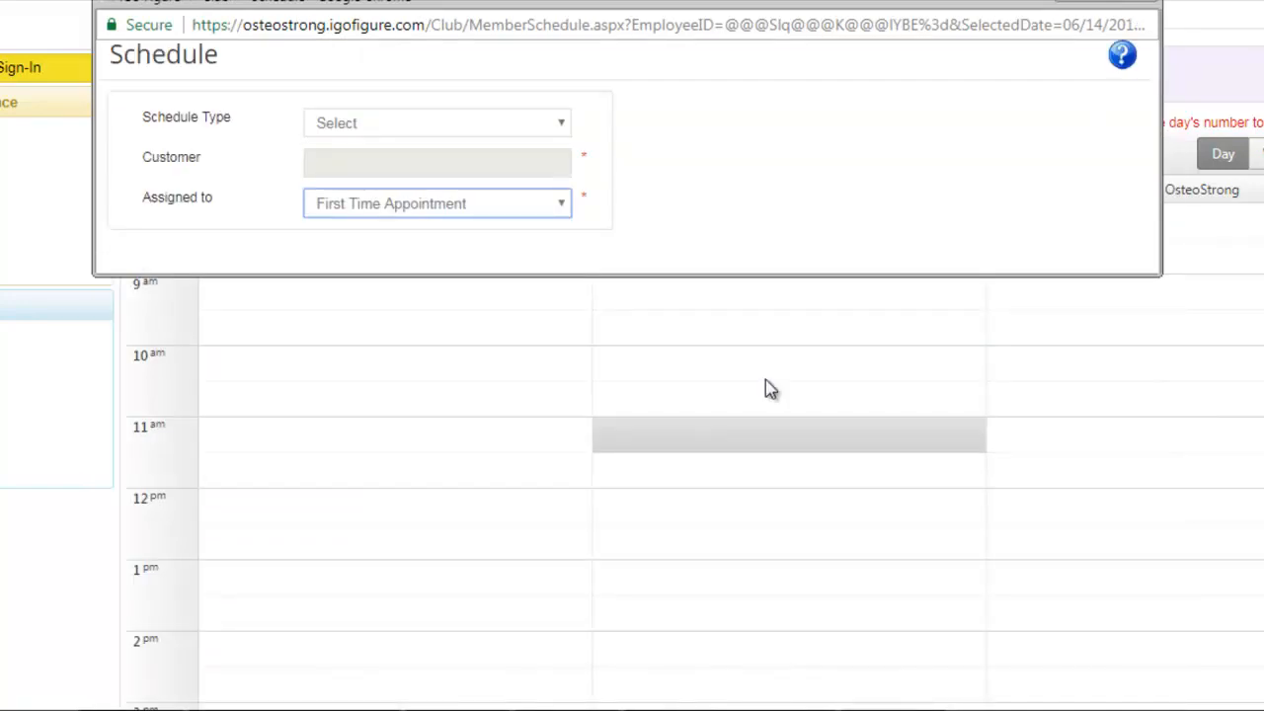
- Set the schedule type to Task and enter part of an existing customer's name in the Customer field
left_click(431, 122)
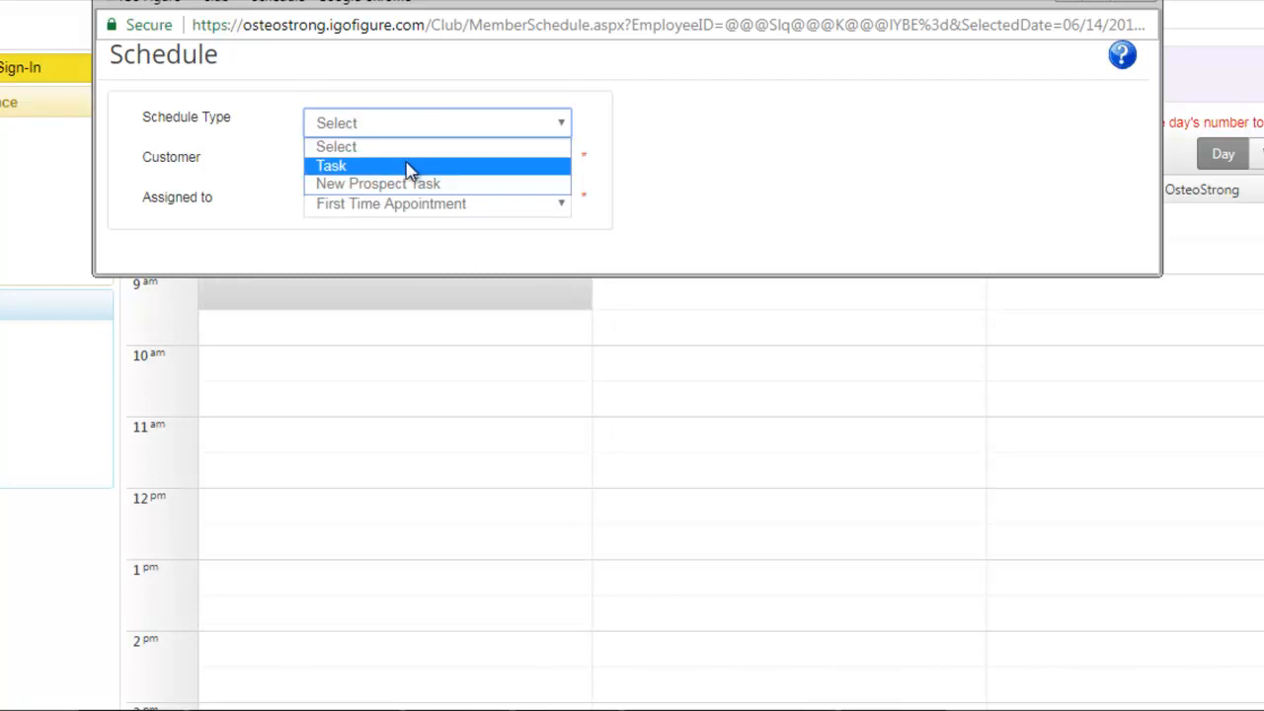
left_click(410, 166)
left_click(367, 166)
type("dan")
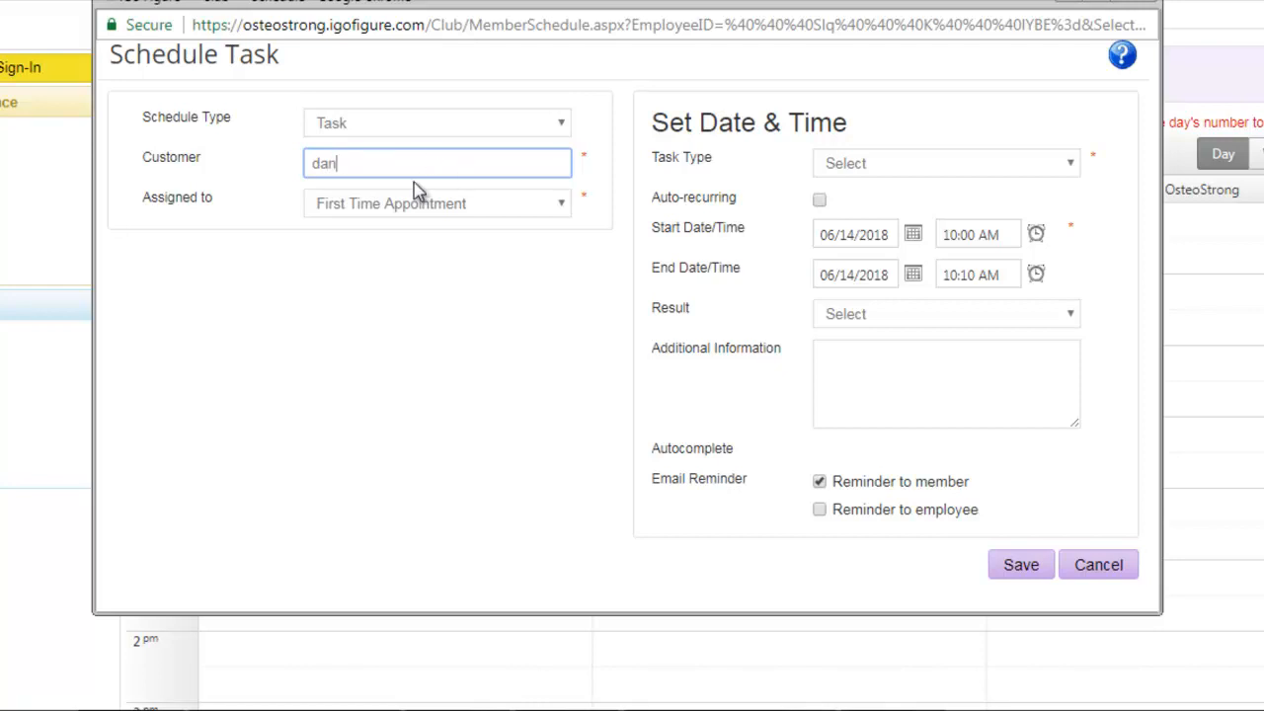
- Change the schedule type to New Prospect Task and assign it to First Time Appointment
left_click(435, 136)
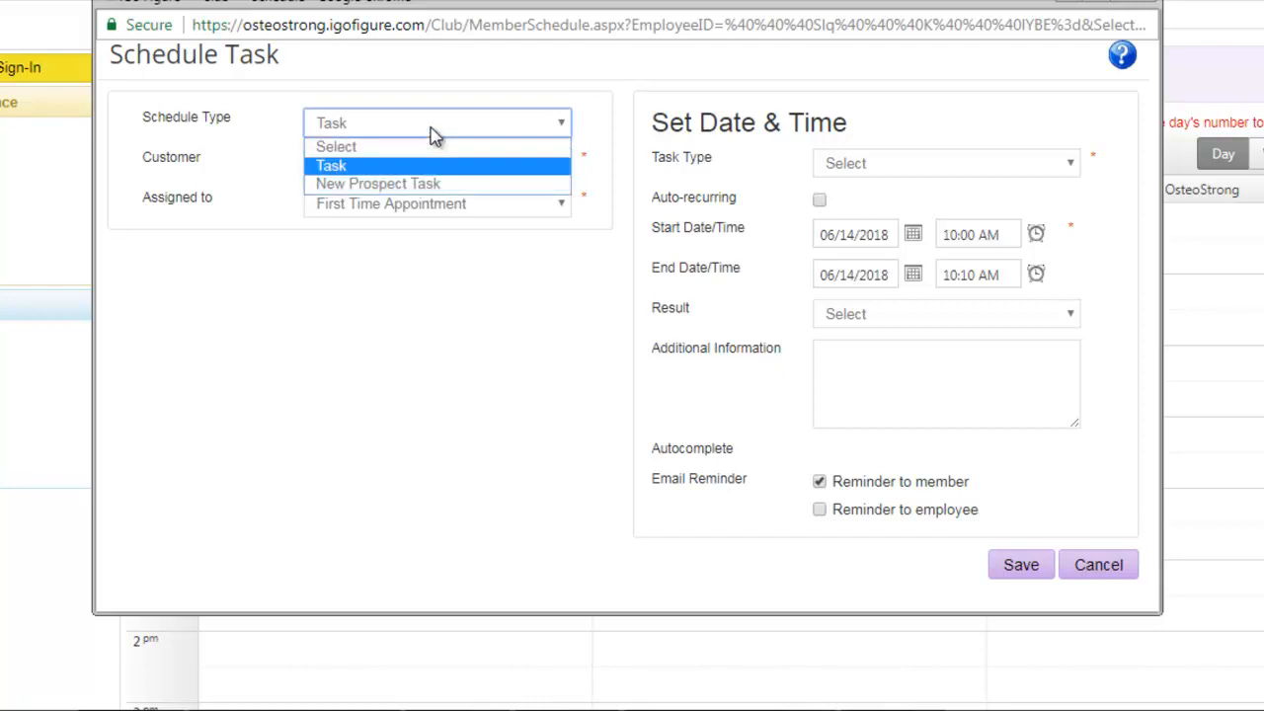
left_click(433, 185)
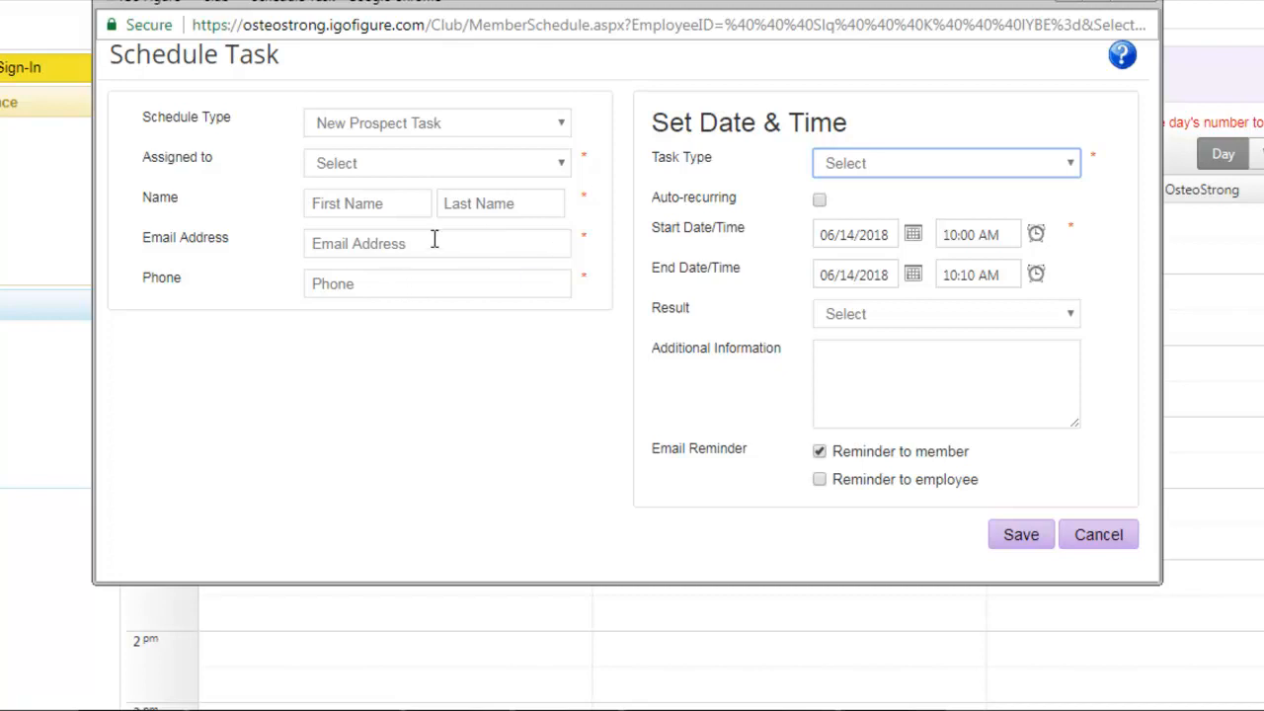
left_click(443, 178)
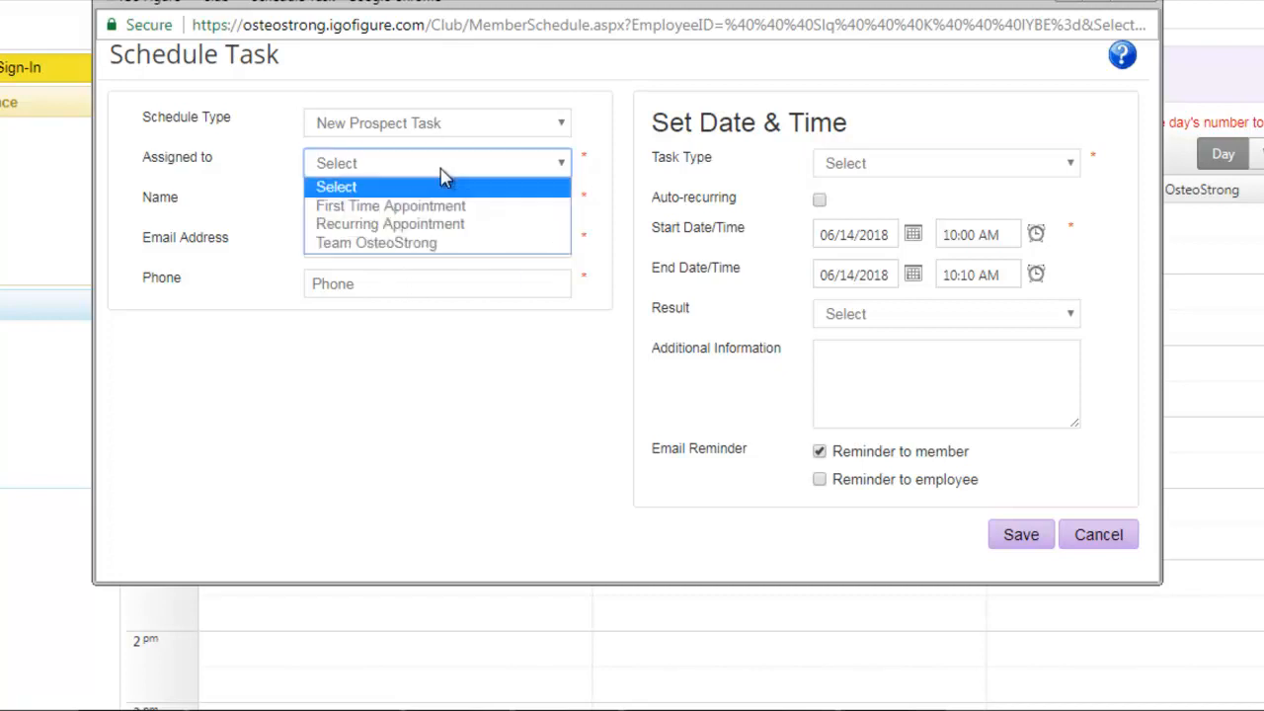
left_click(435, 207)
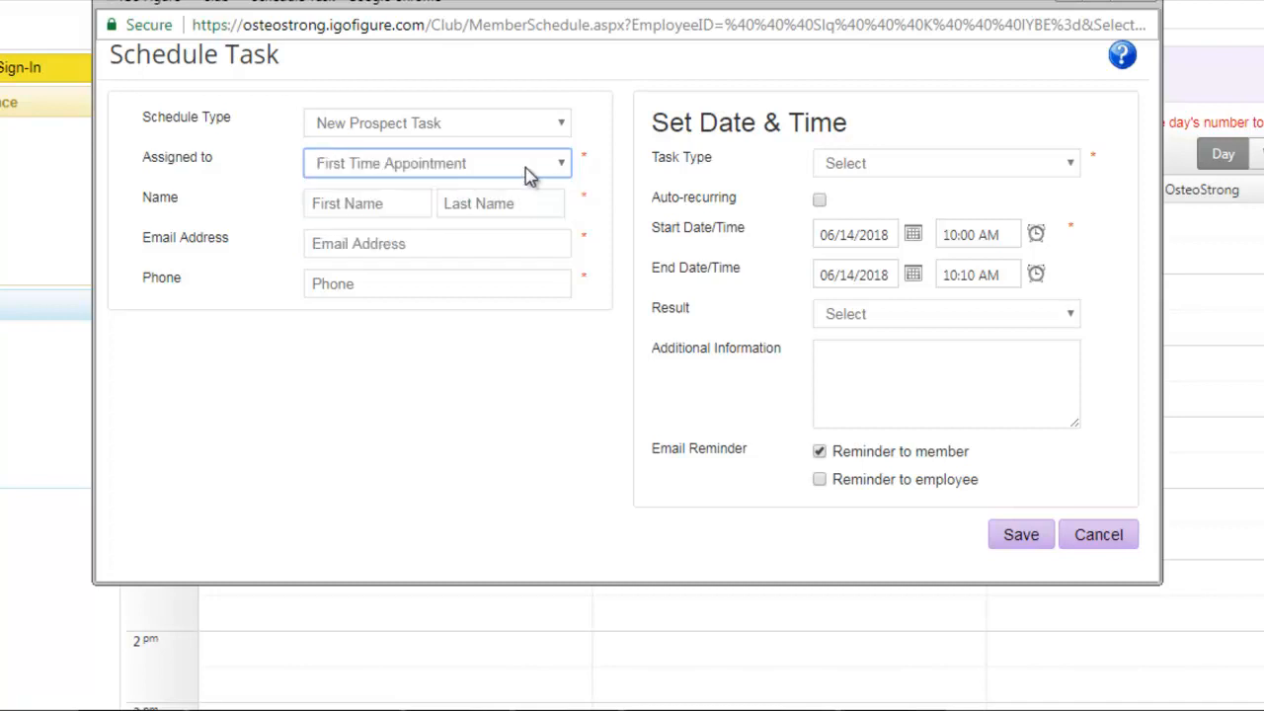
- Enter the new prospect's first and last name in the task form
left_click(388, 203)
type("Matt")
key("Tab")
type("Test")
key("Tab")
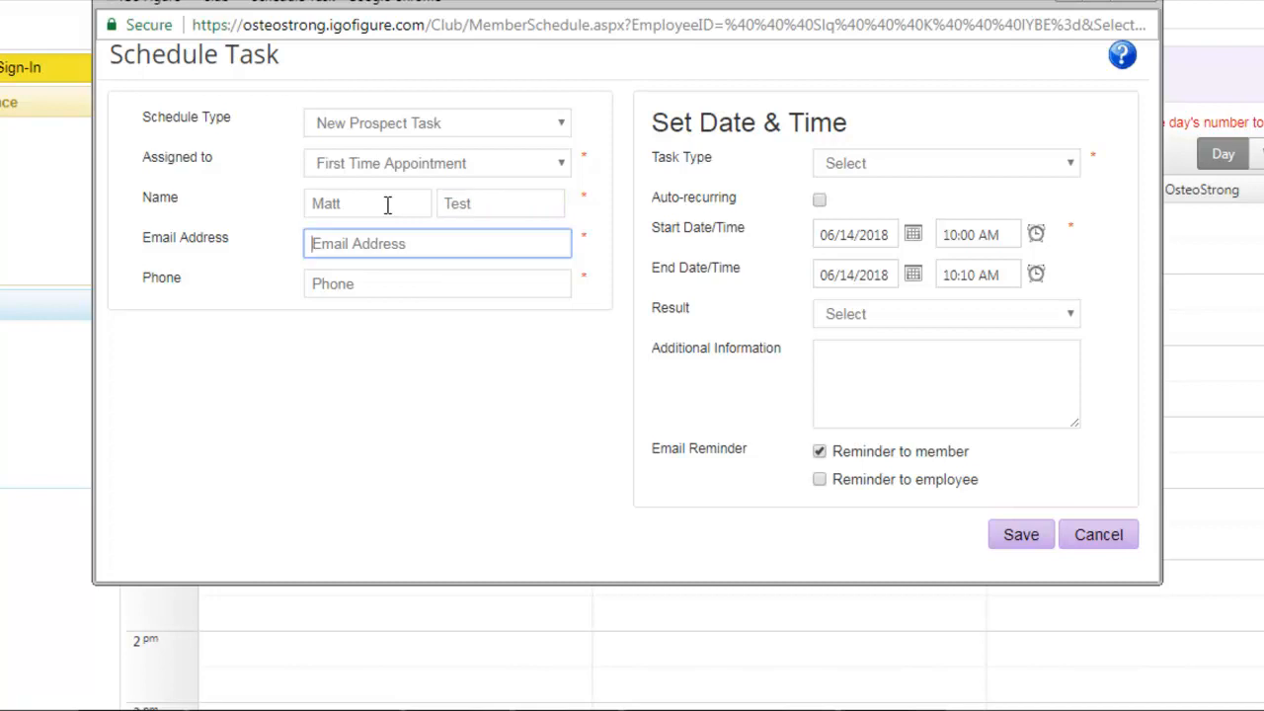
- Fill in the new prospect's e-mail address and phone number in the task form
key("Tab")
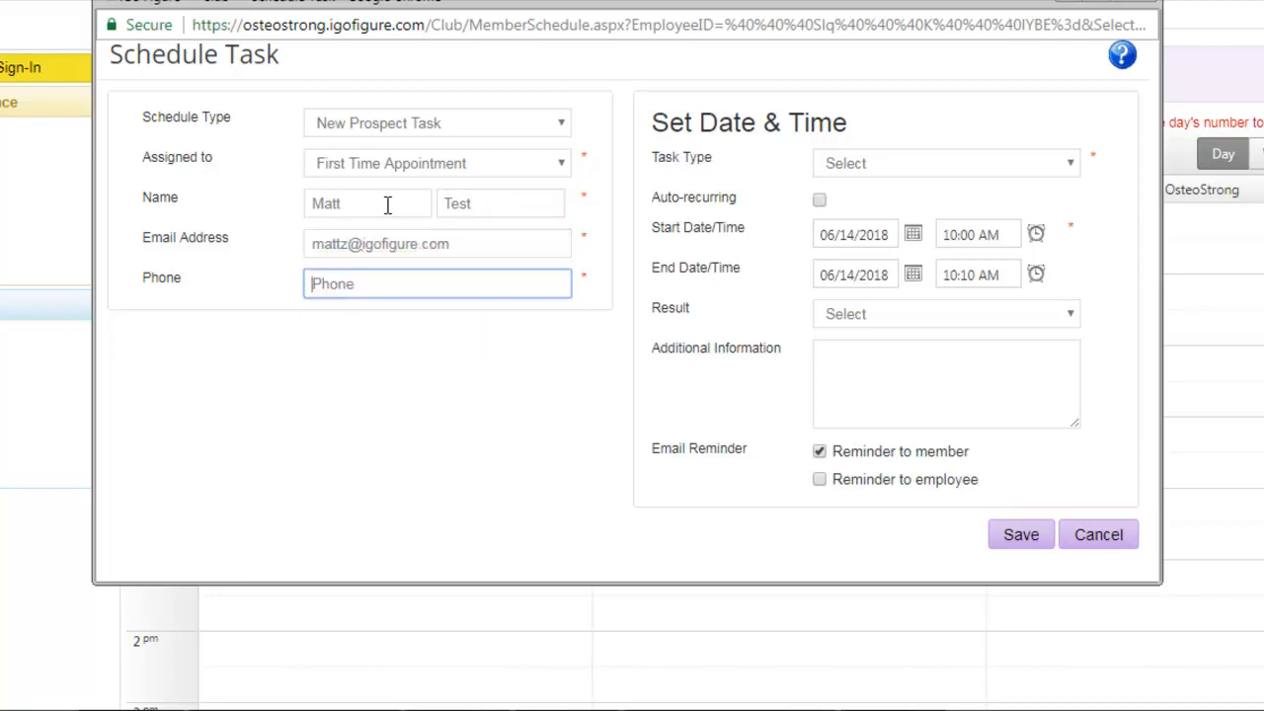
type("77878787878787")
- Set the task type to First Time Appointment and save the prospect's booking
left_click(926, 165)
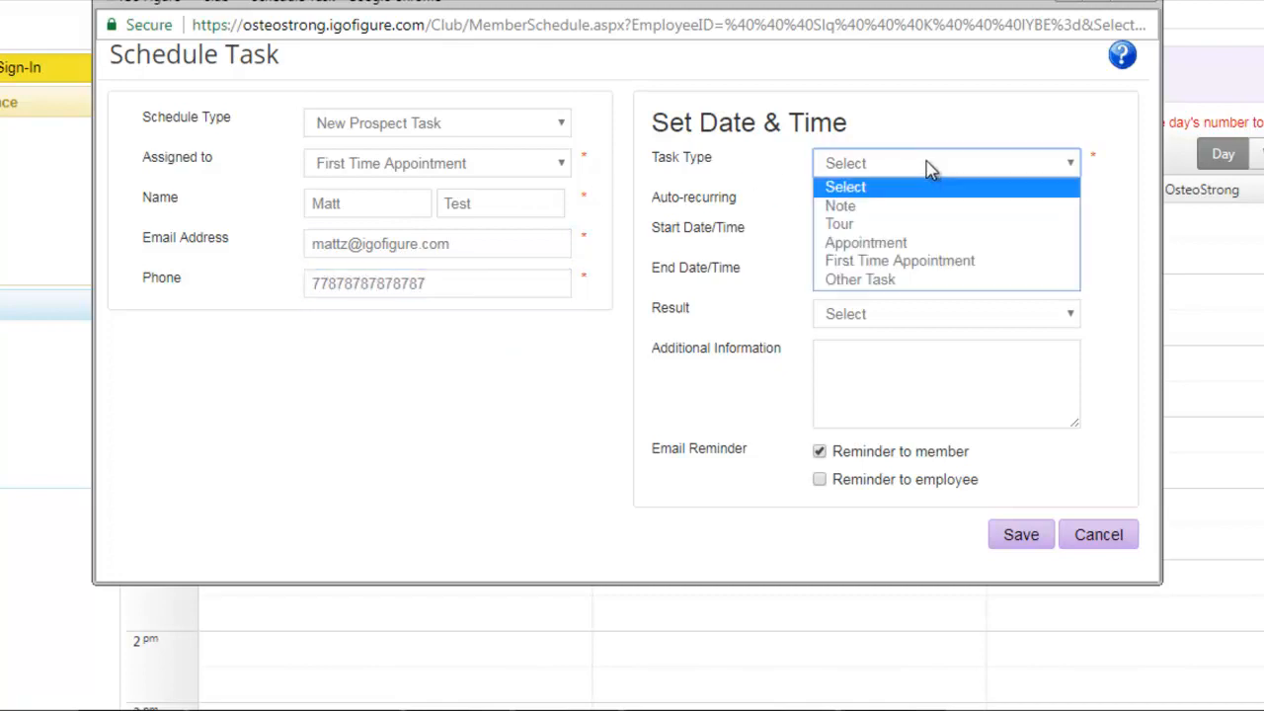
left_click(1017, 261)
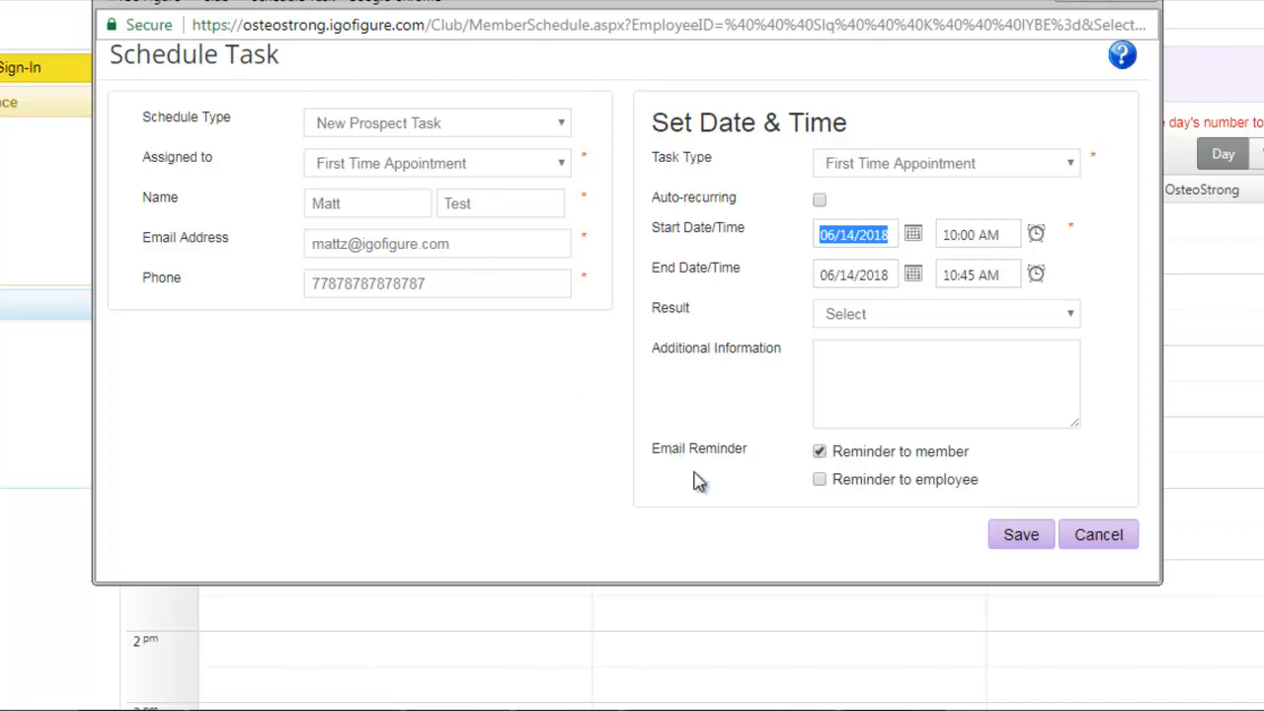
left_click(1017, 542)
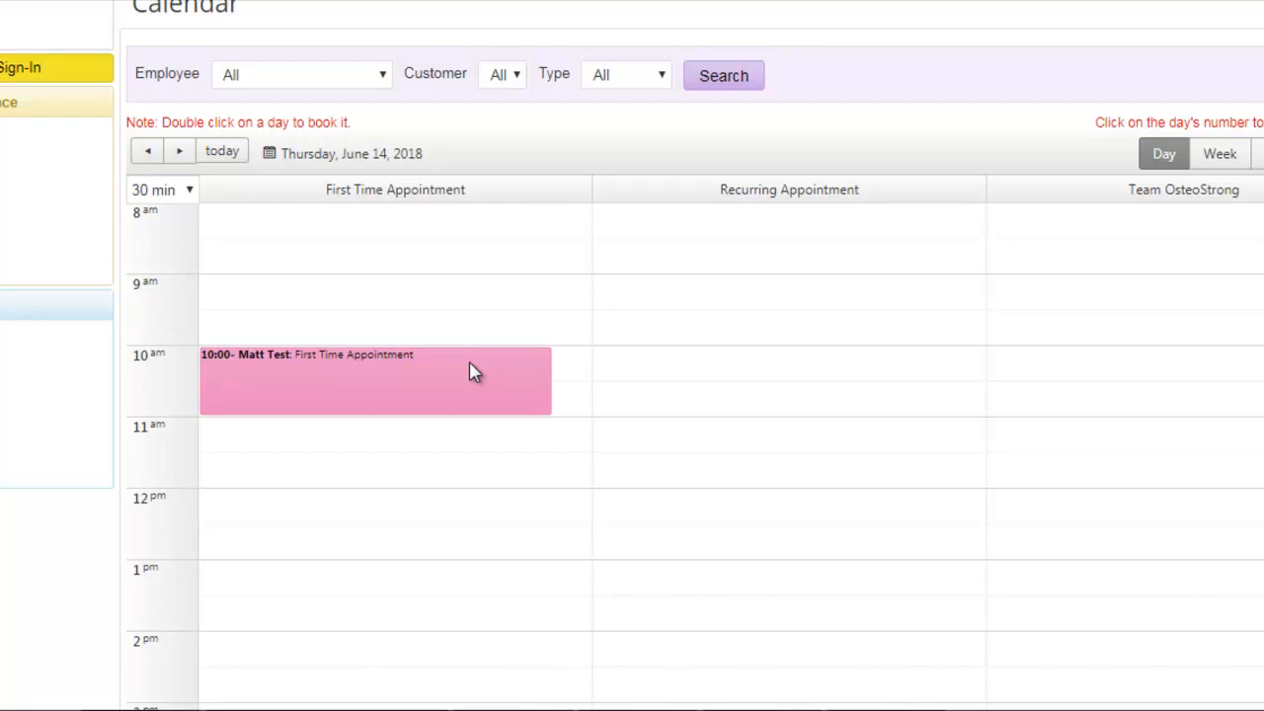
- Open the 10 AM first-time appointment, view its Result options, and close it without saving
mouse_move(316, 386)
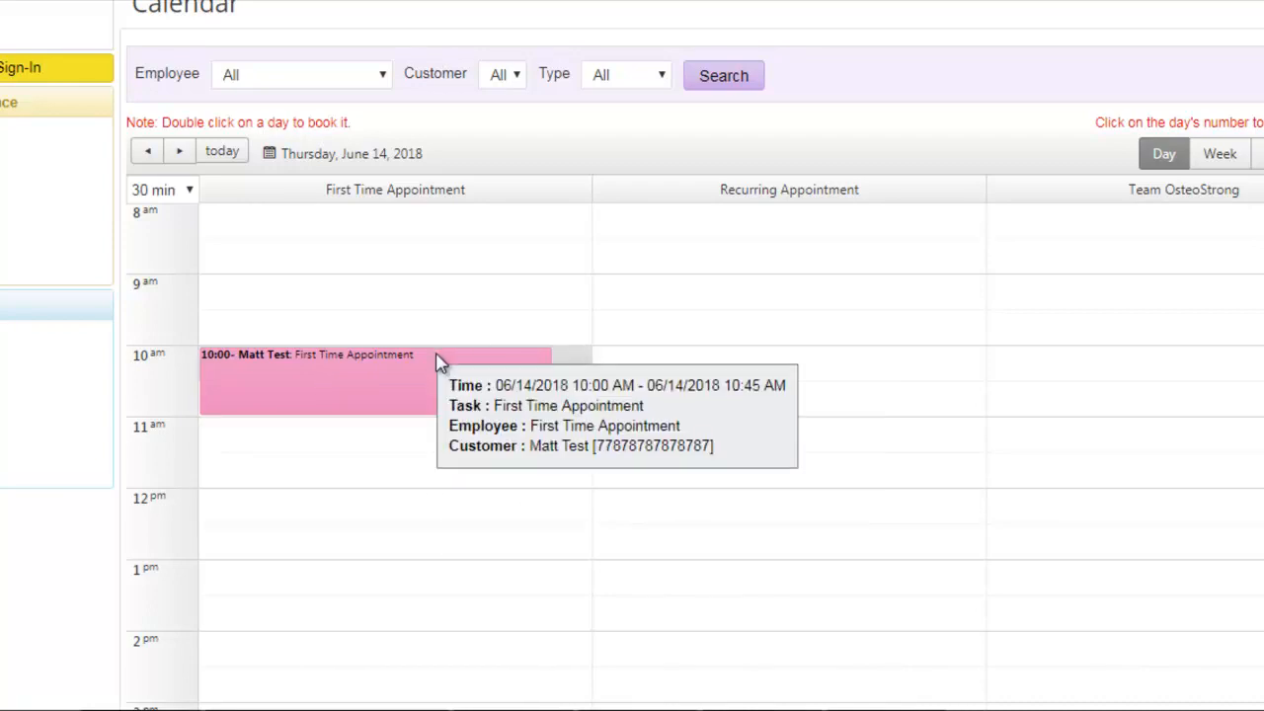
left_click(351, 370)
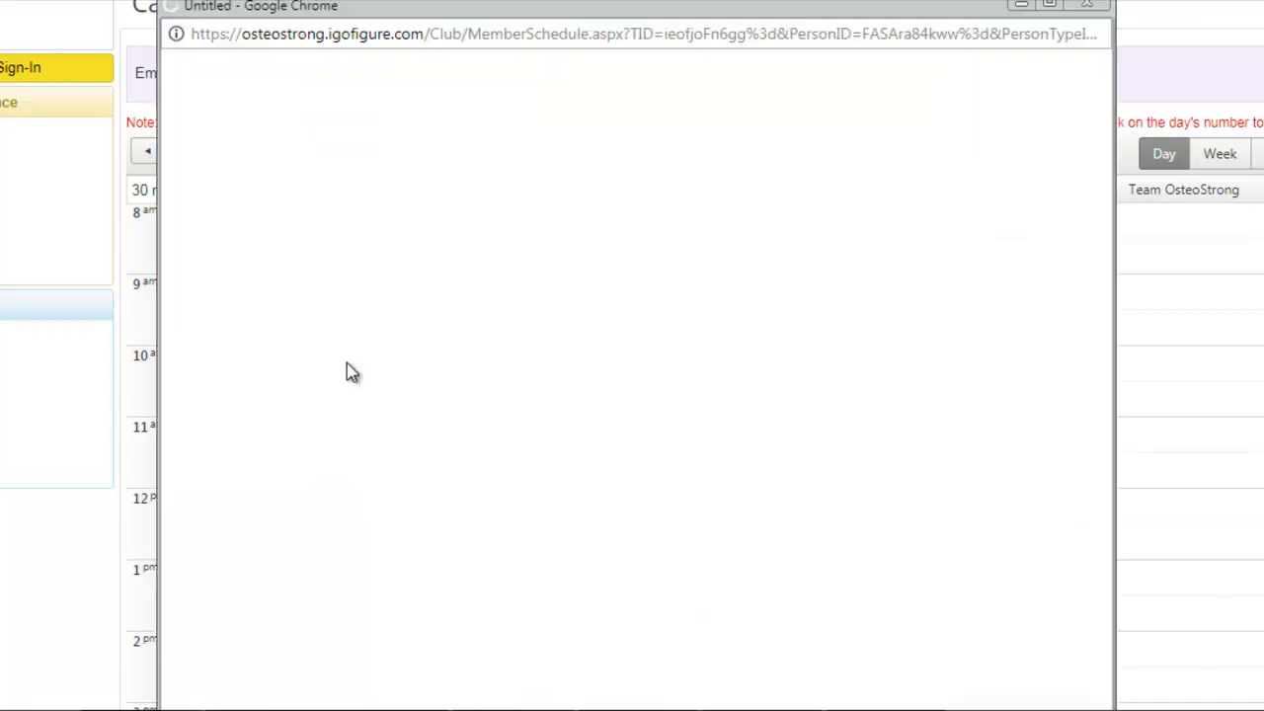
left_click(963, 293)
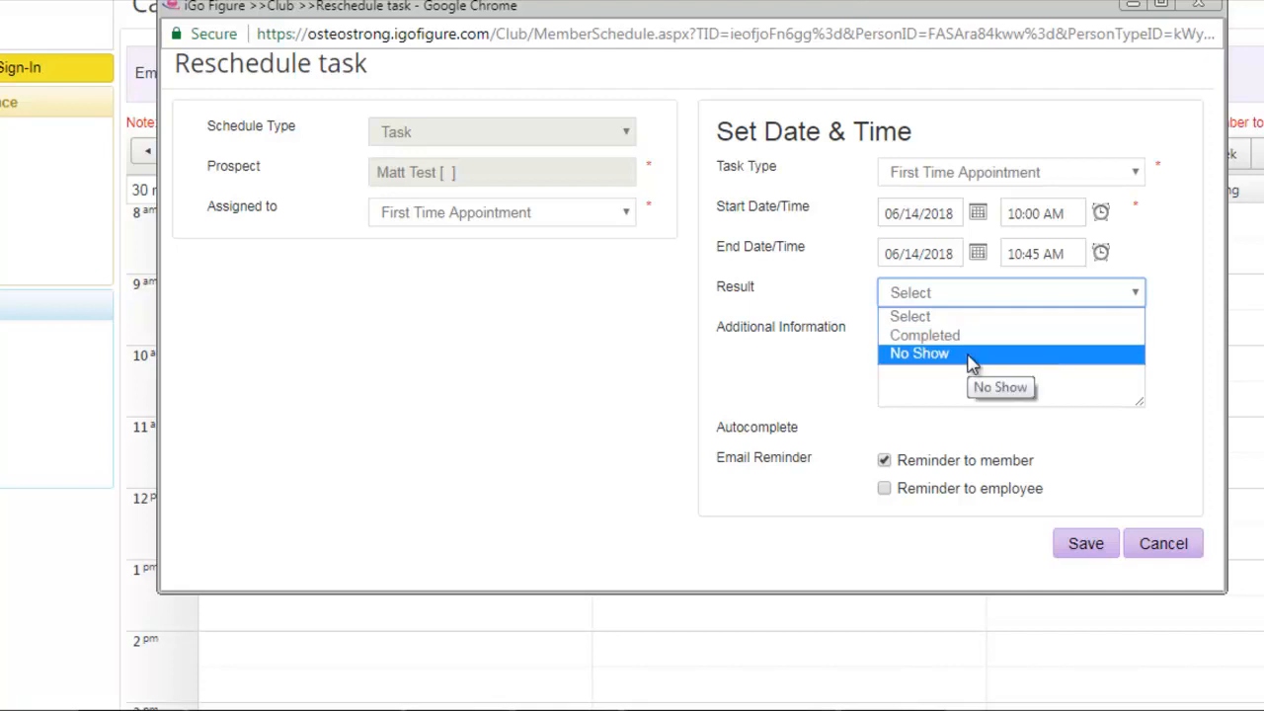
left_click(1159, 547)
- Show the calendar by week and examine the appointment's place in the June 10 to 16 schedule
mouse_move(237, 381)
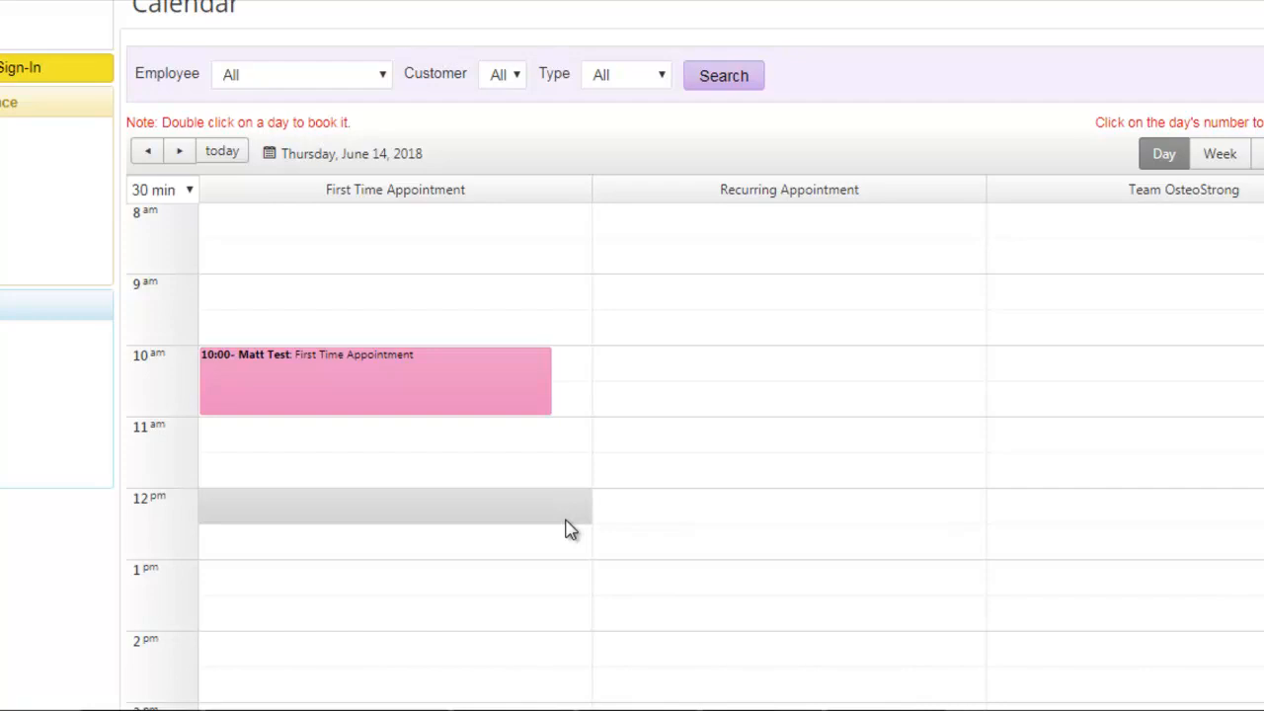
mouse_move(457, 376)
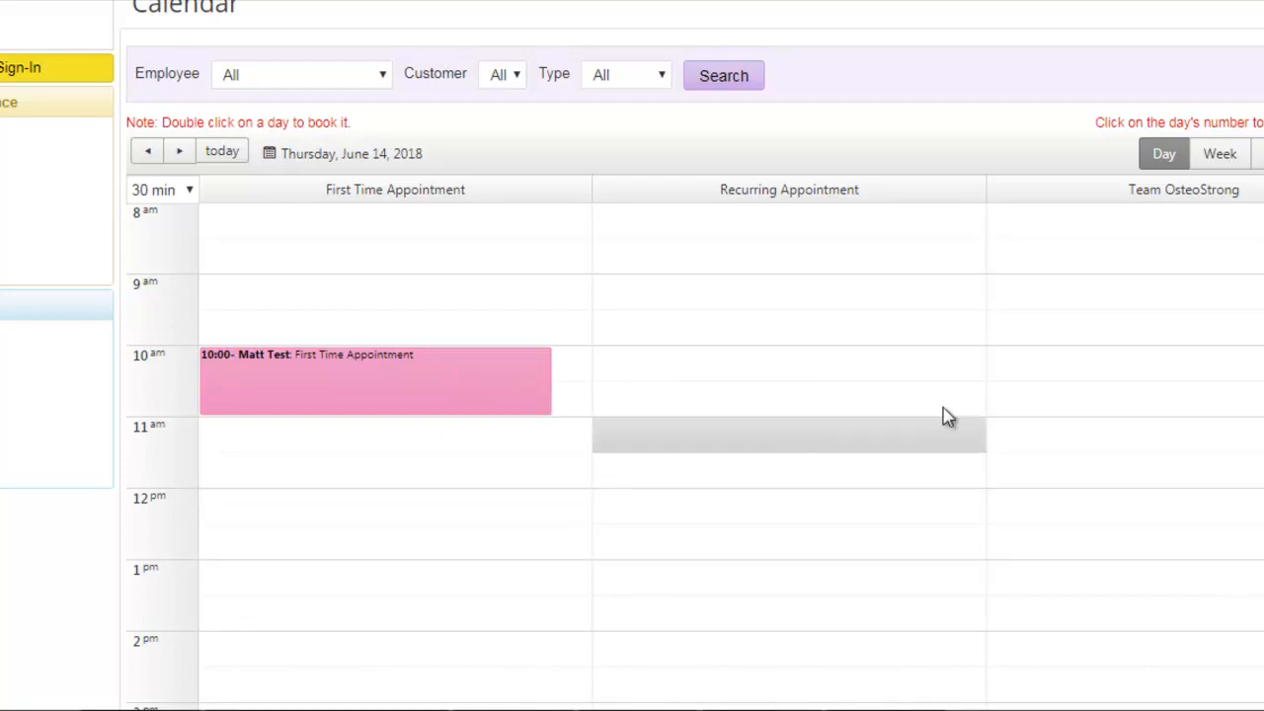
left_click(1220, 155)
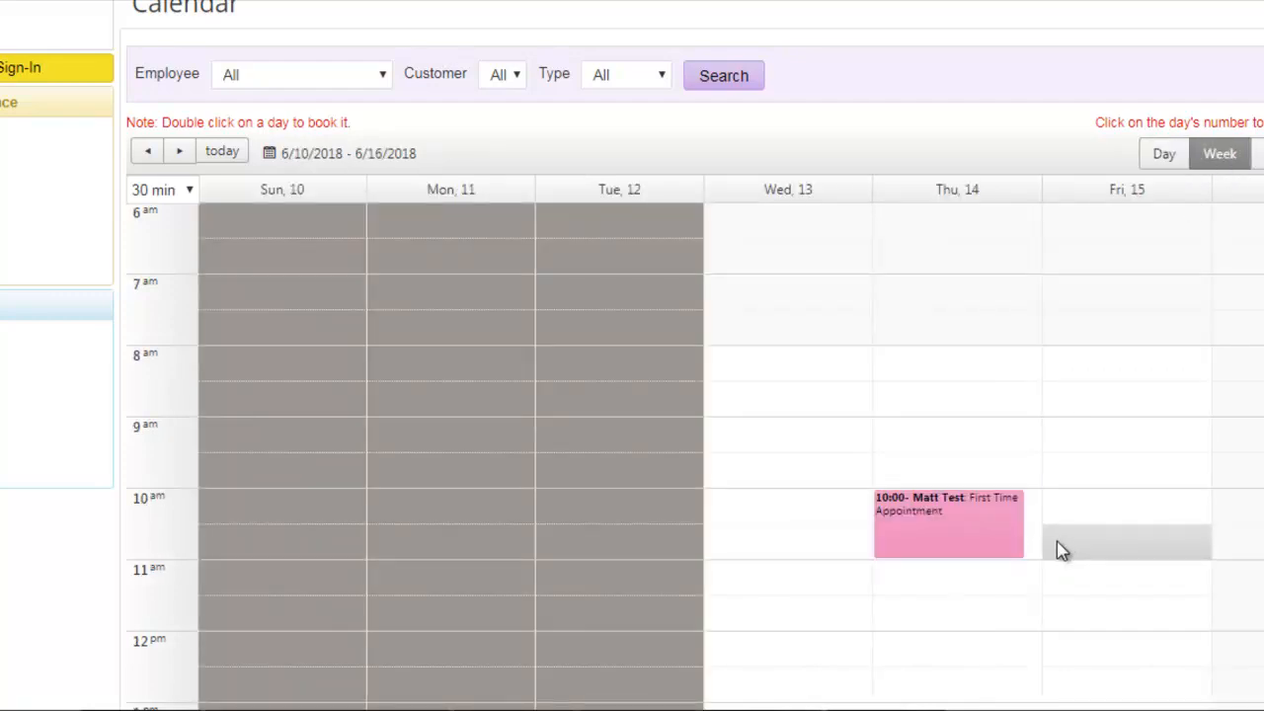
scroll(948, 528, "down", 3)
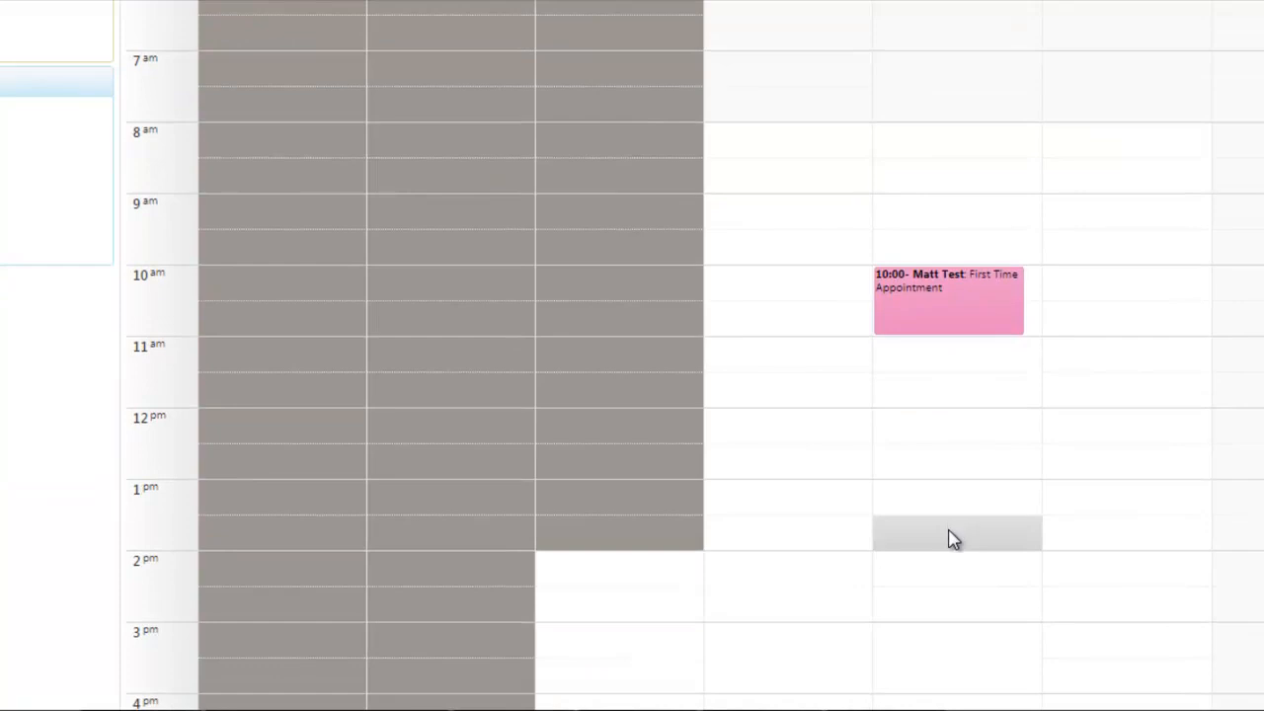
scroll(999, 526, "up", 2)
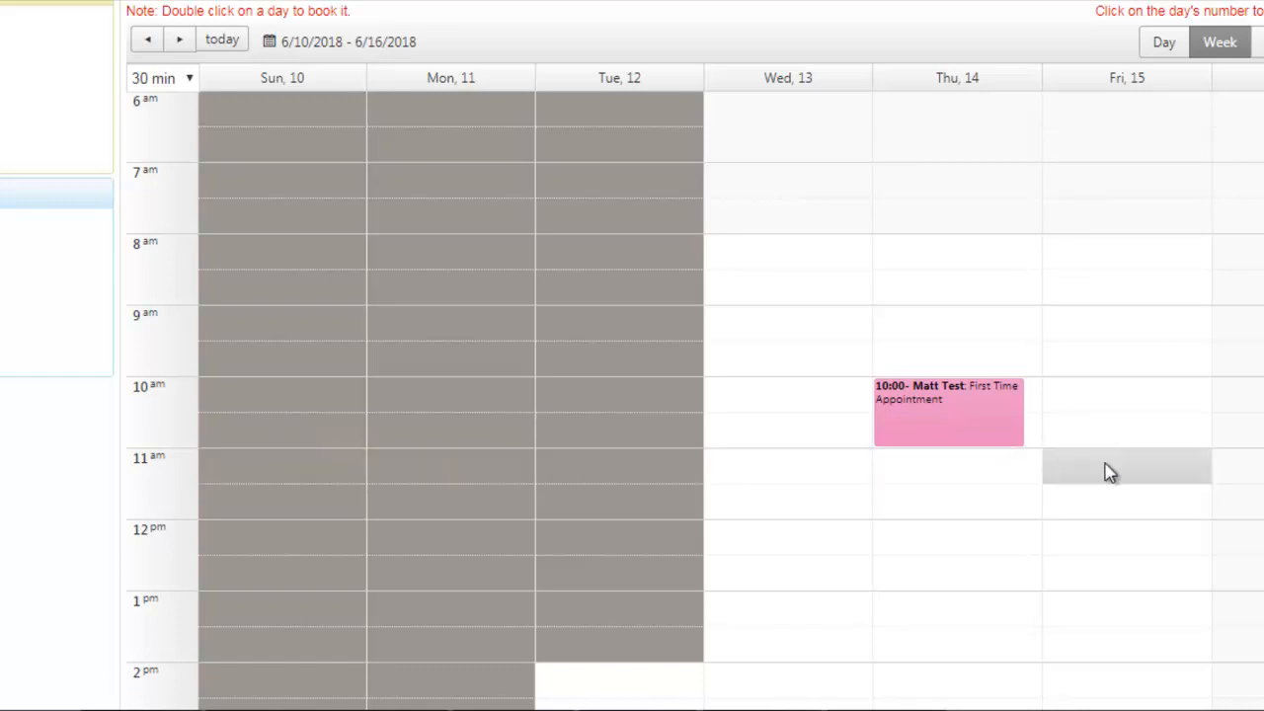
- Show Friday, June 15 by day and start a Task booking at 11 AM under Recurring Appointment
left_click(1126, 79)
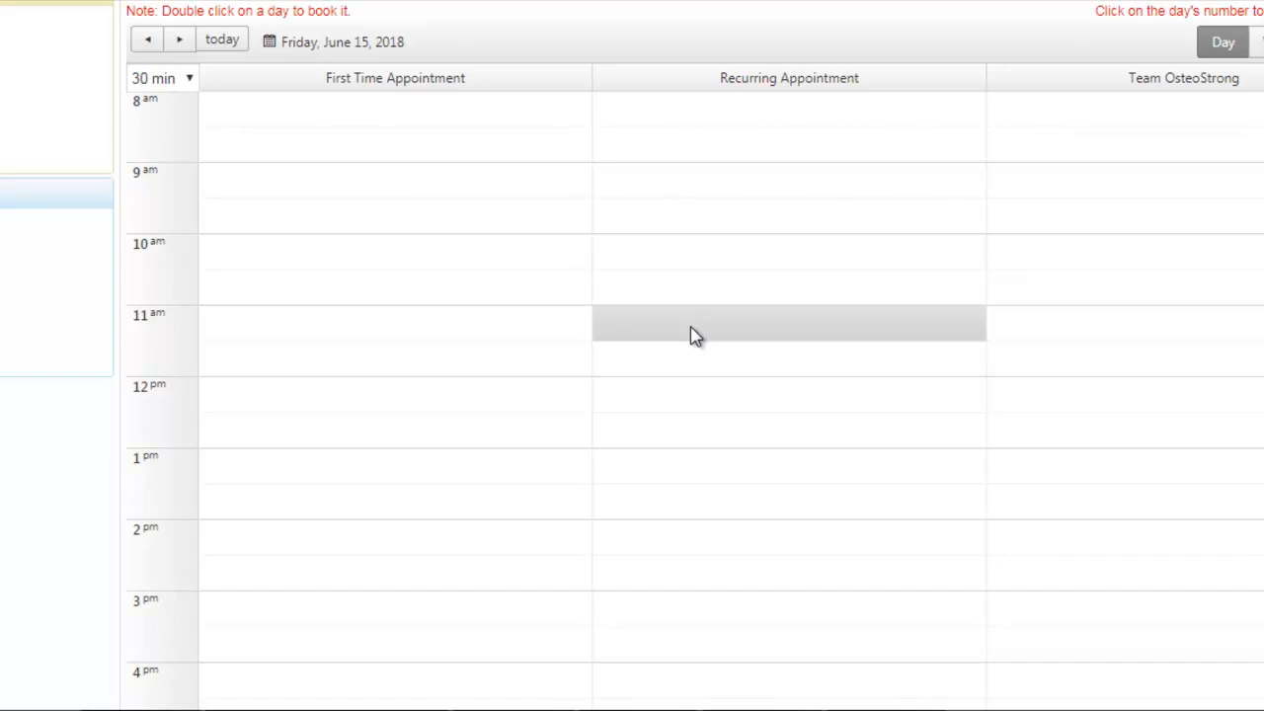
double_click(760, 336)
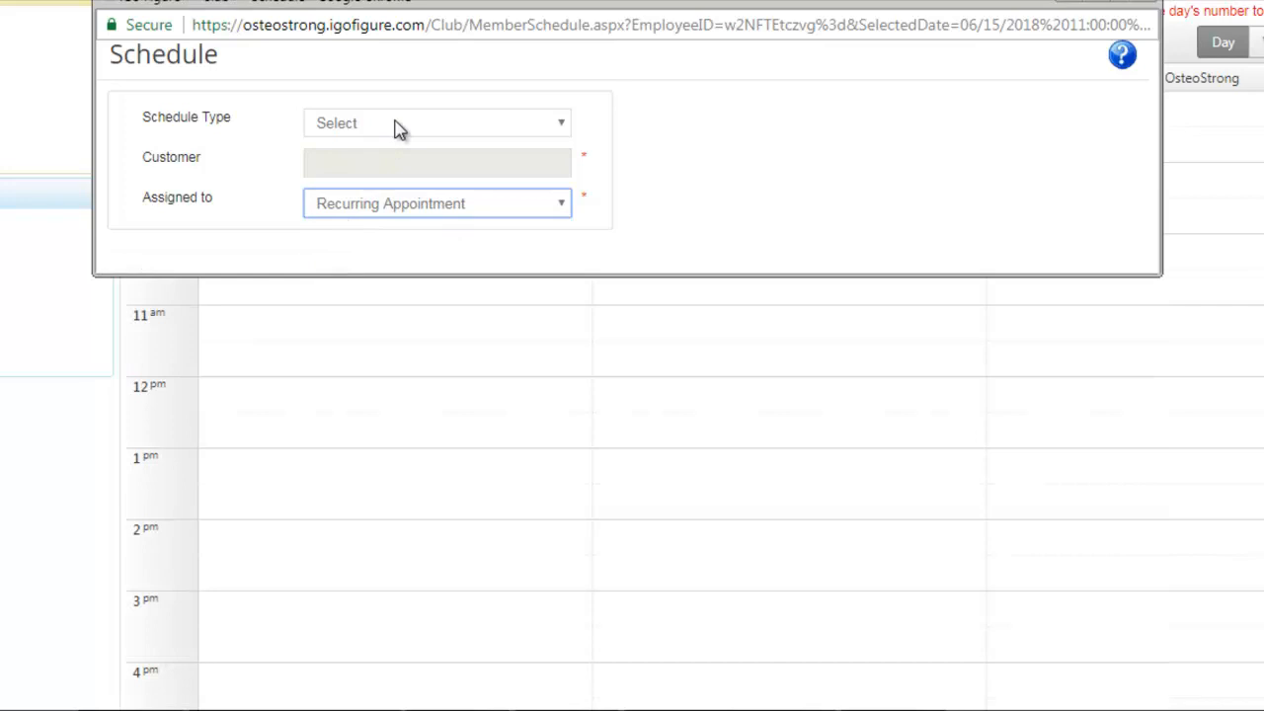
left_click(398, 125)
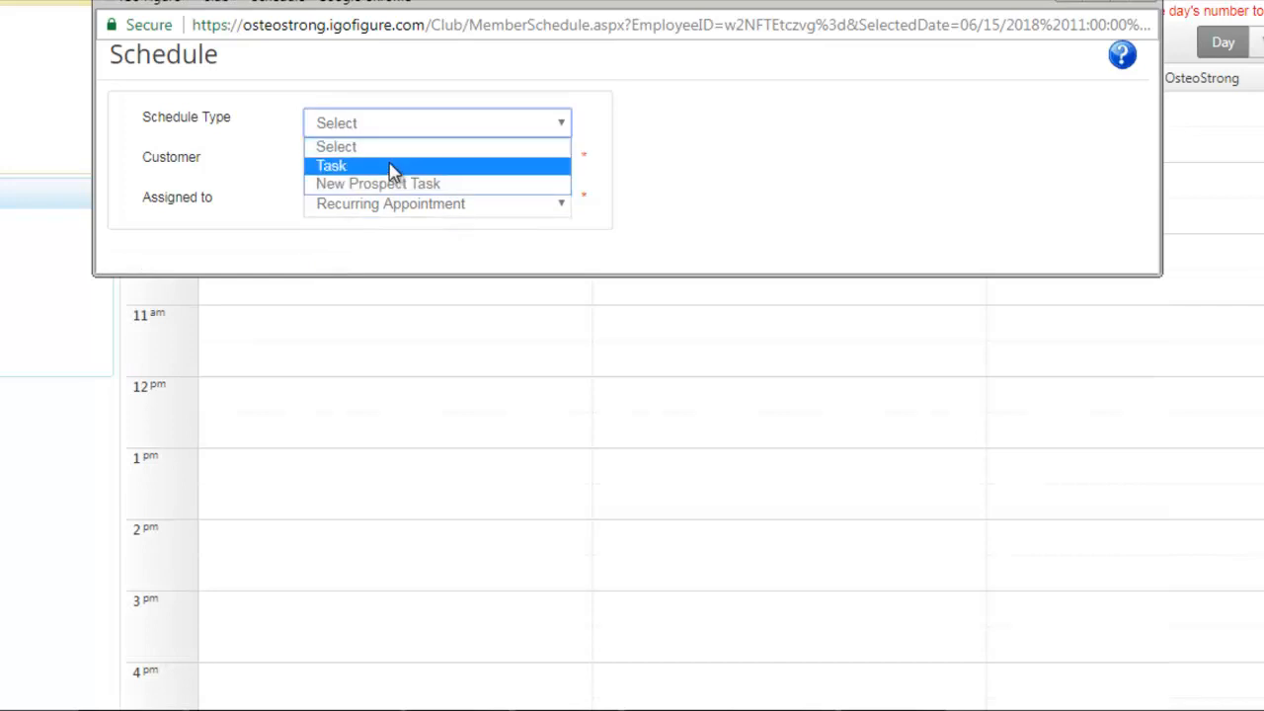
left_click(393, 168)
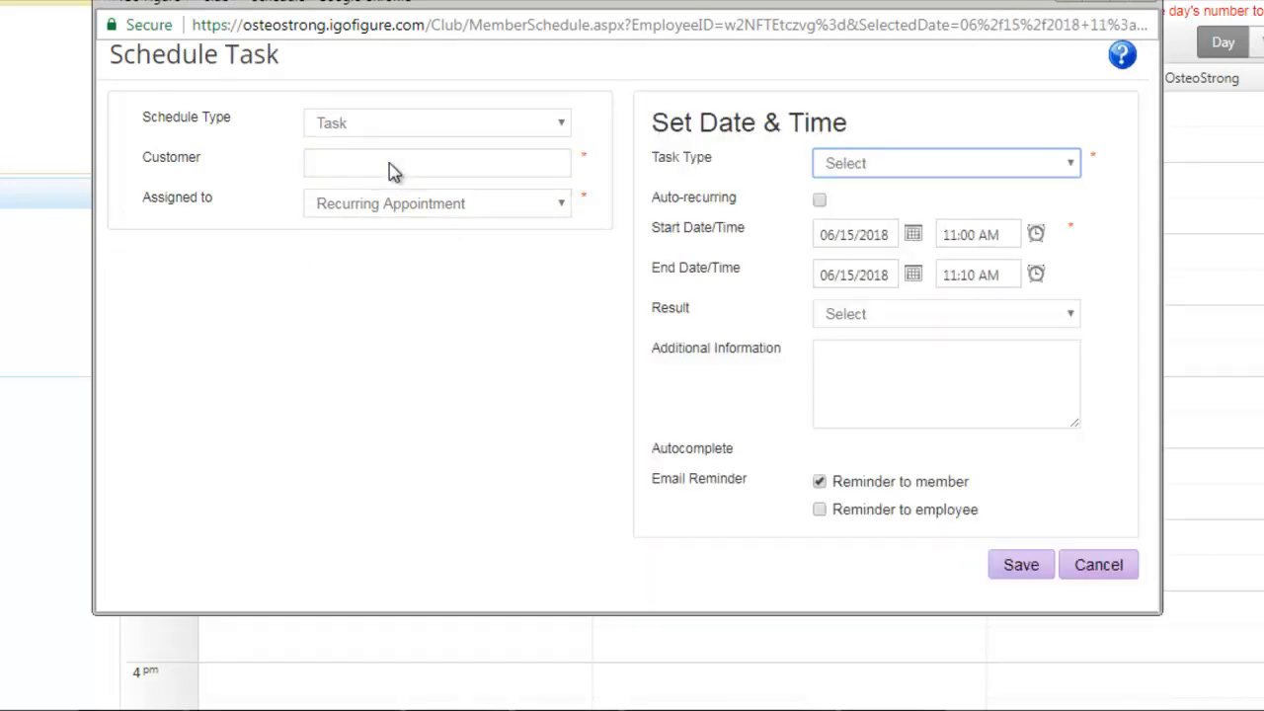
- Look up the newly created prospect by first name and select them as the task's customer
left_click(390, 167)
type("mat")
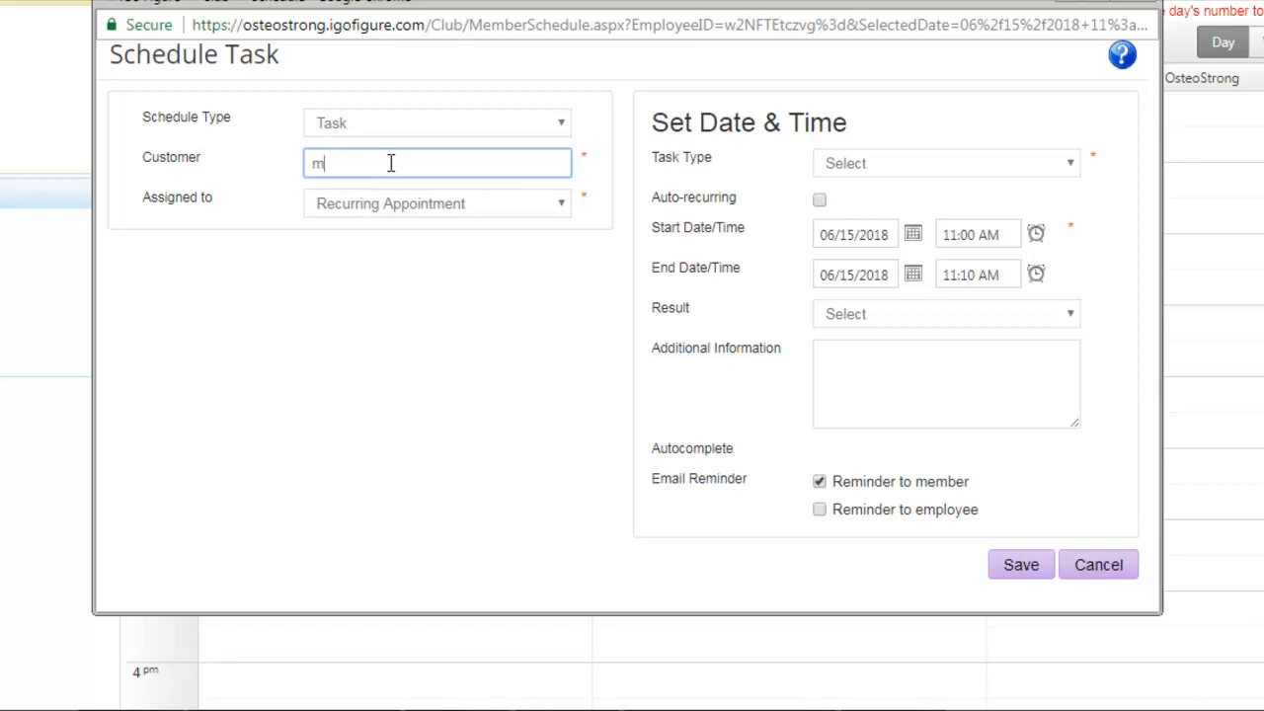
left_click(382, 186)
left_click(394, 161)
key("BackSpace")
key("BackSpace")
key("BackSpace")
key("BackSpace")
key("BackSpace")
key("BackSpace")
key("BackSpace")
key("BackSpace")
key("BackSpace")
key("BackSpace")
key("BackSpace")
key("BackSpace")
type("mat")
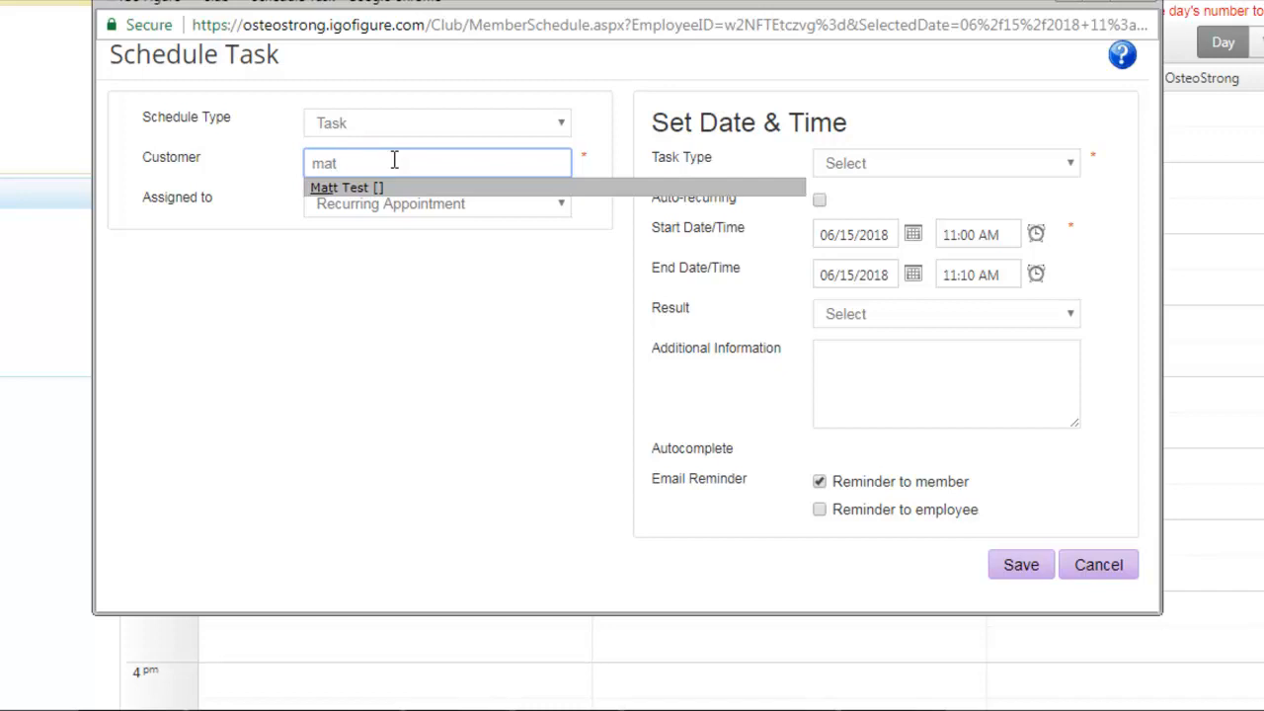
type("t")
left_click(383, 190)
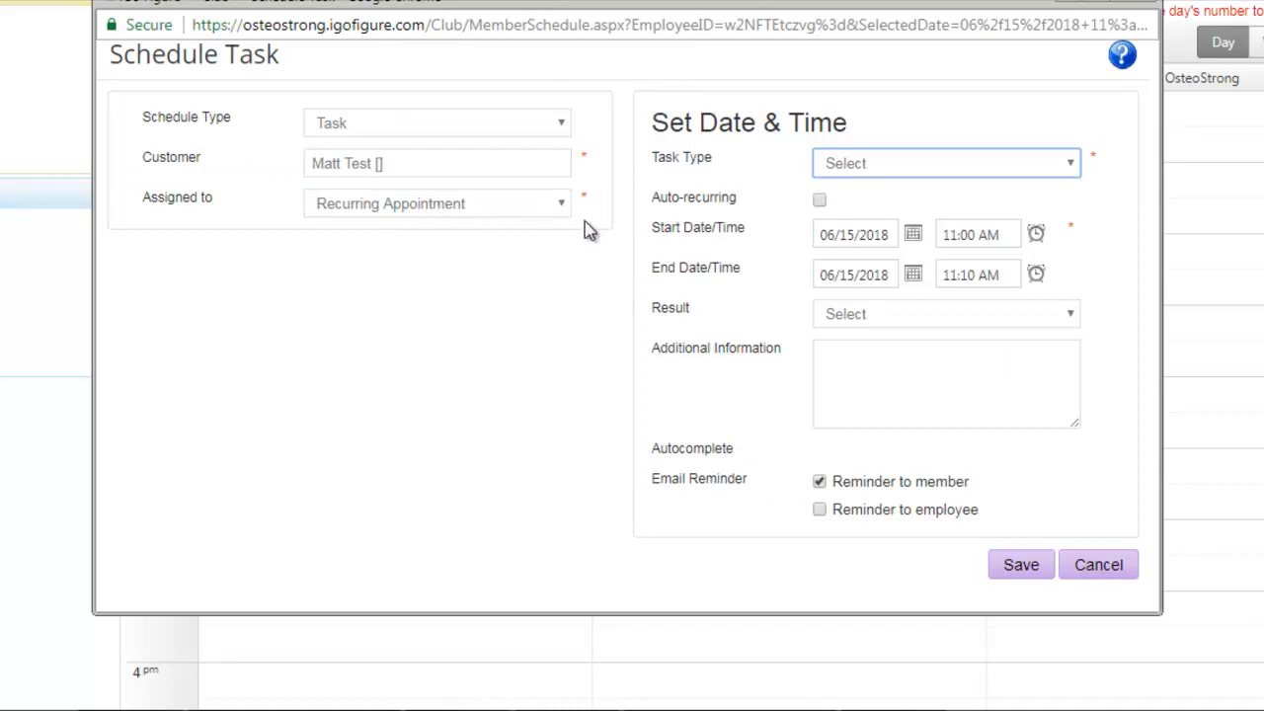
- Set the task type to Appointment and make it auto-recurring with a Weekly frequency
left_click(892, 165)
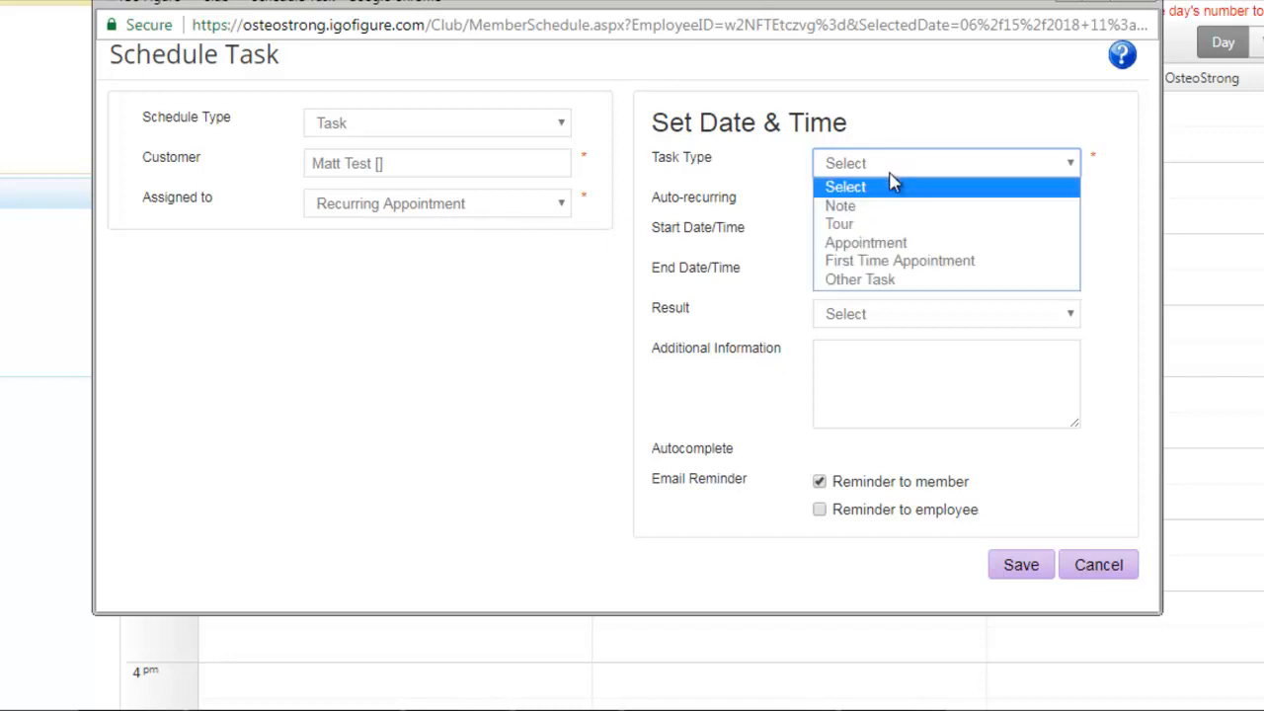
left_click(890, 248)
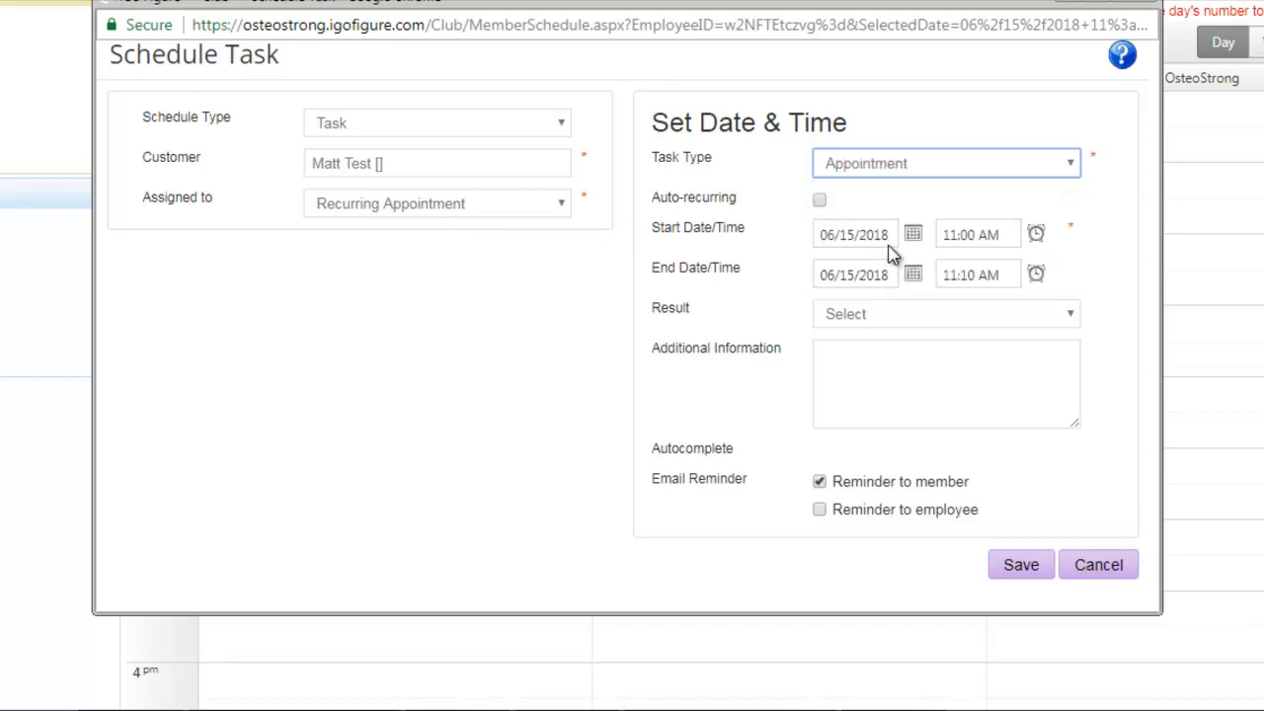
left_click(824, 202)
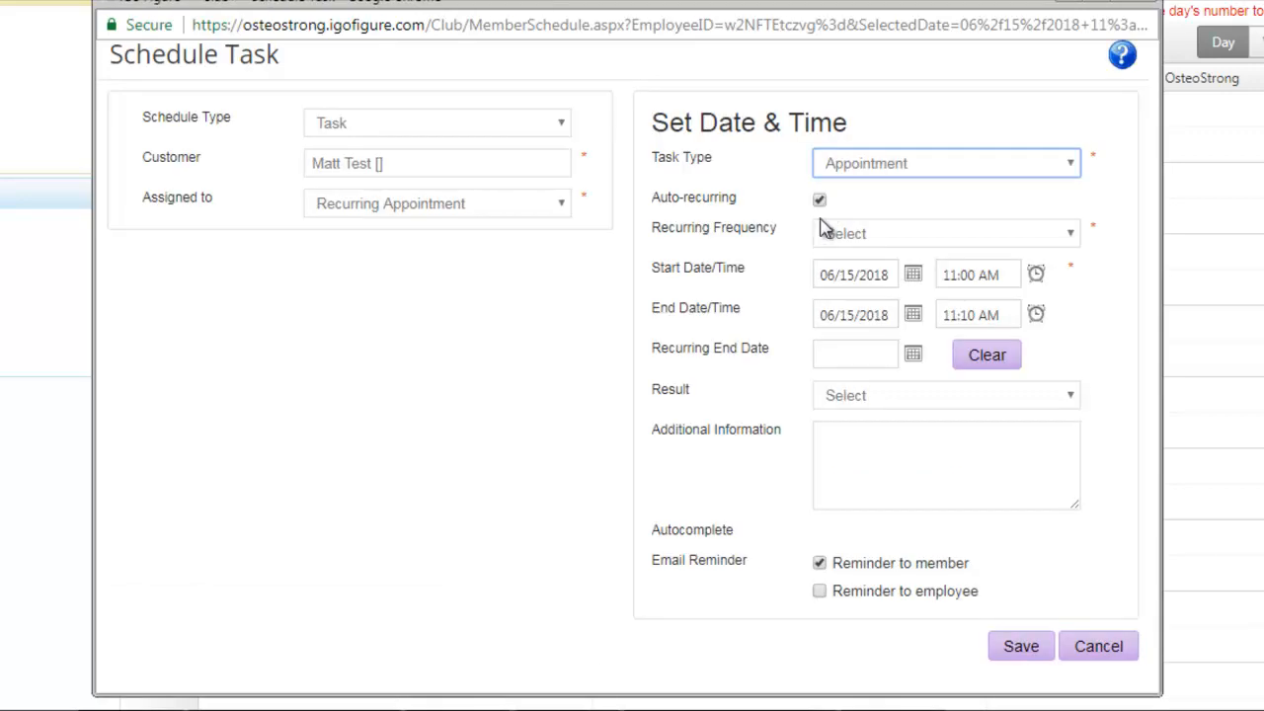
left_click(870, 242)
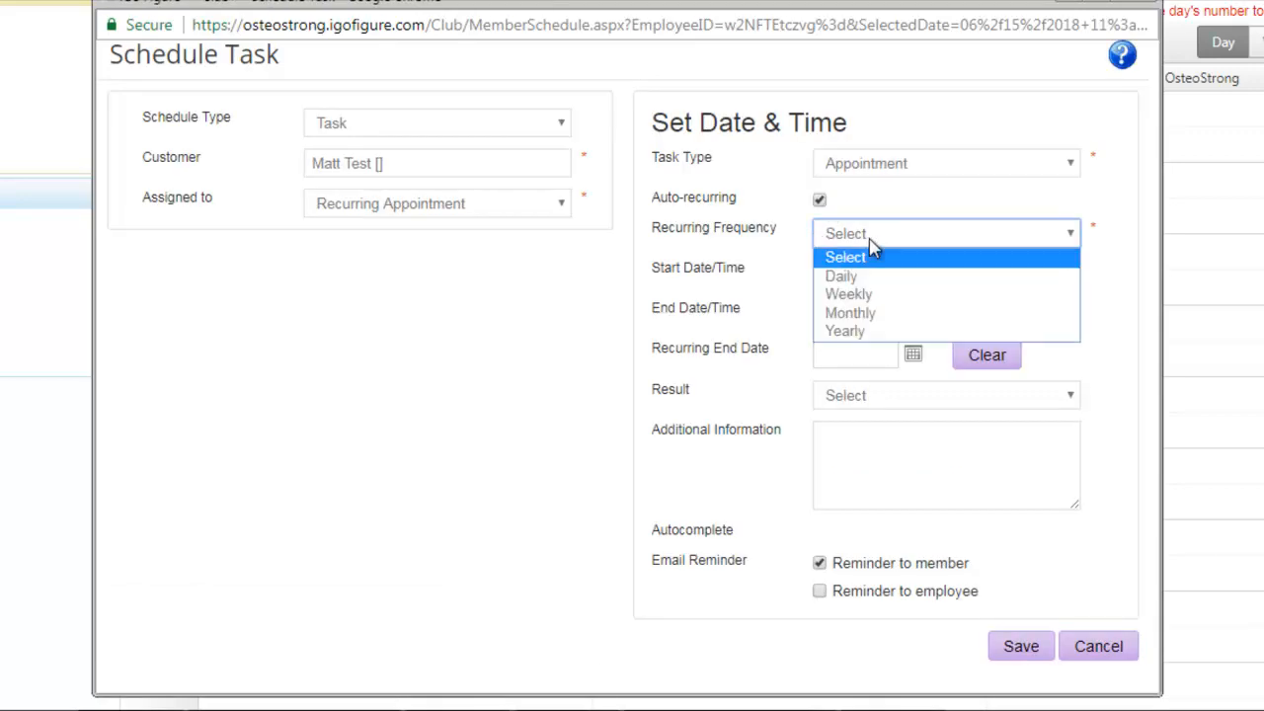
left_click(870, 293)
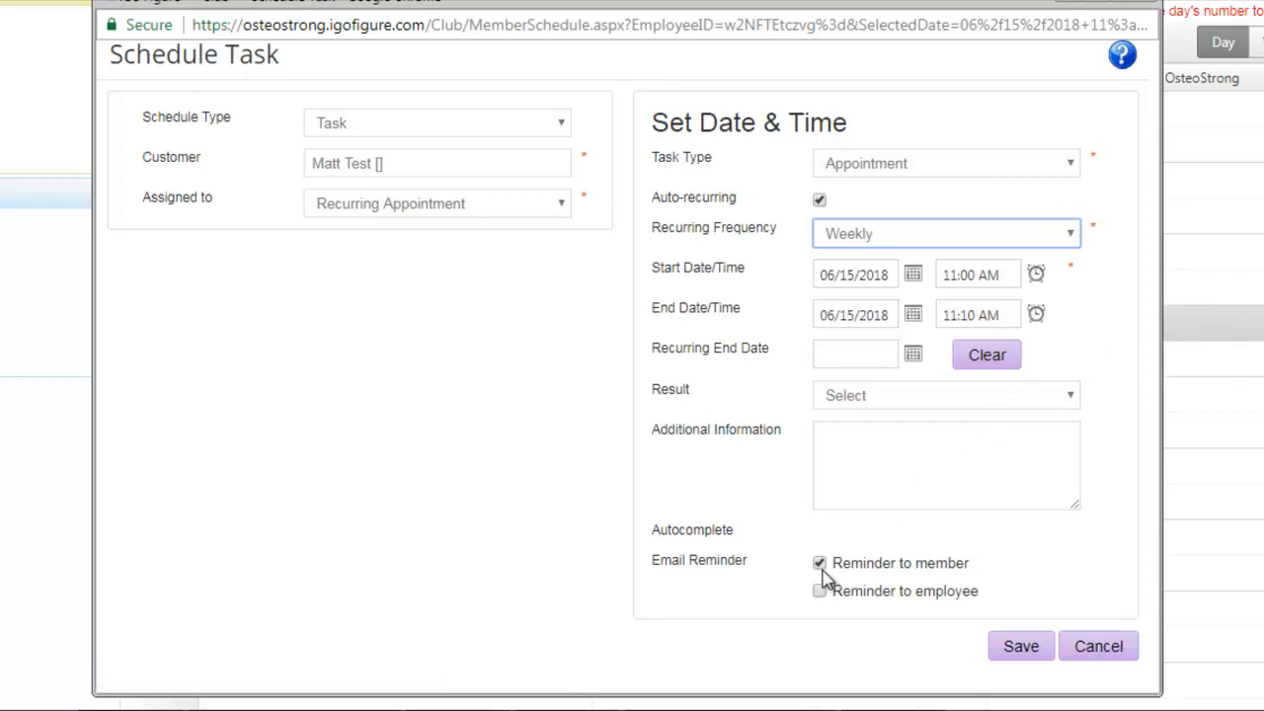
- View the available Result options, leave the result unselected, and save the weekly appointment
left_click(933, 403)
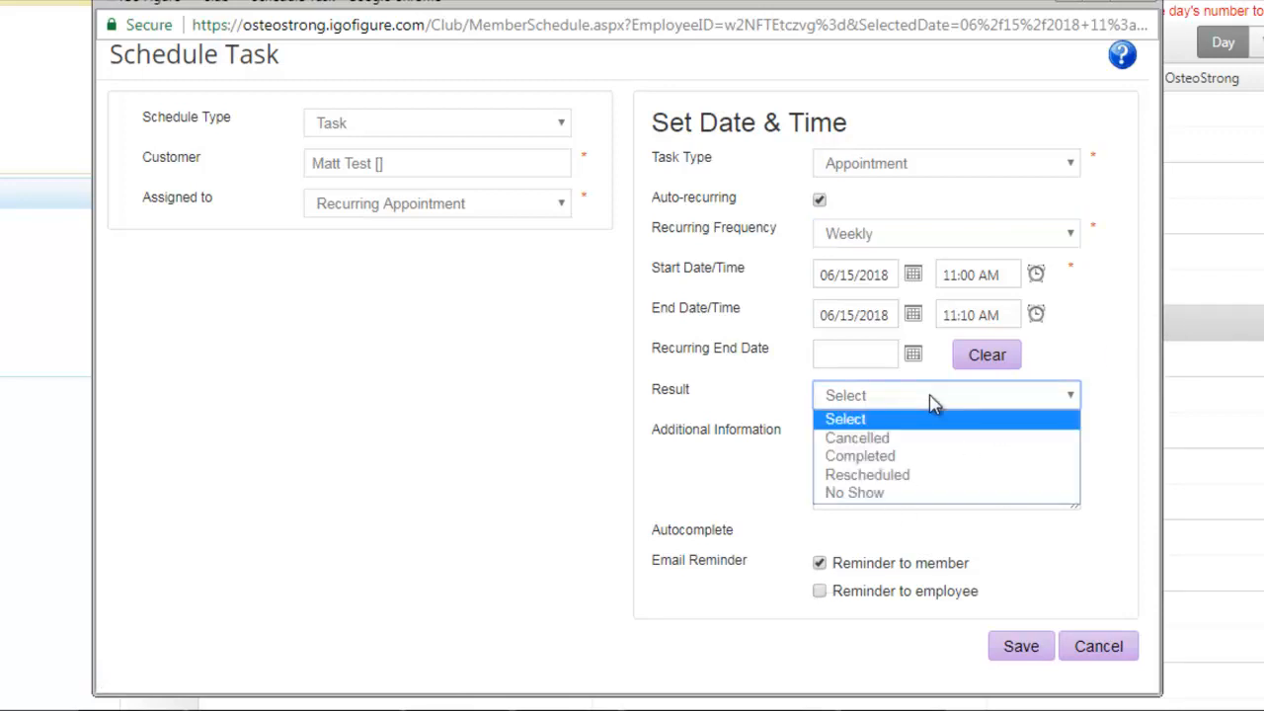
left_click(934, 403)
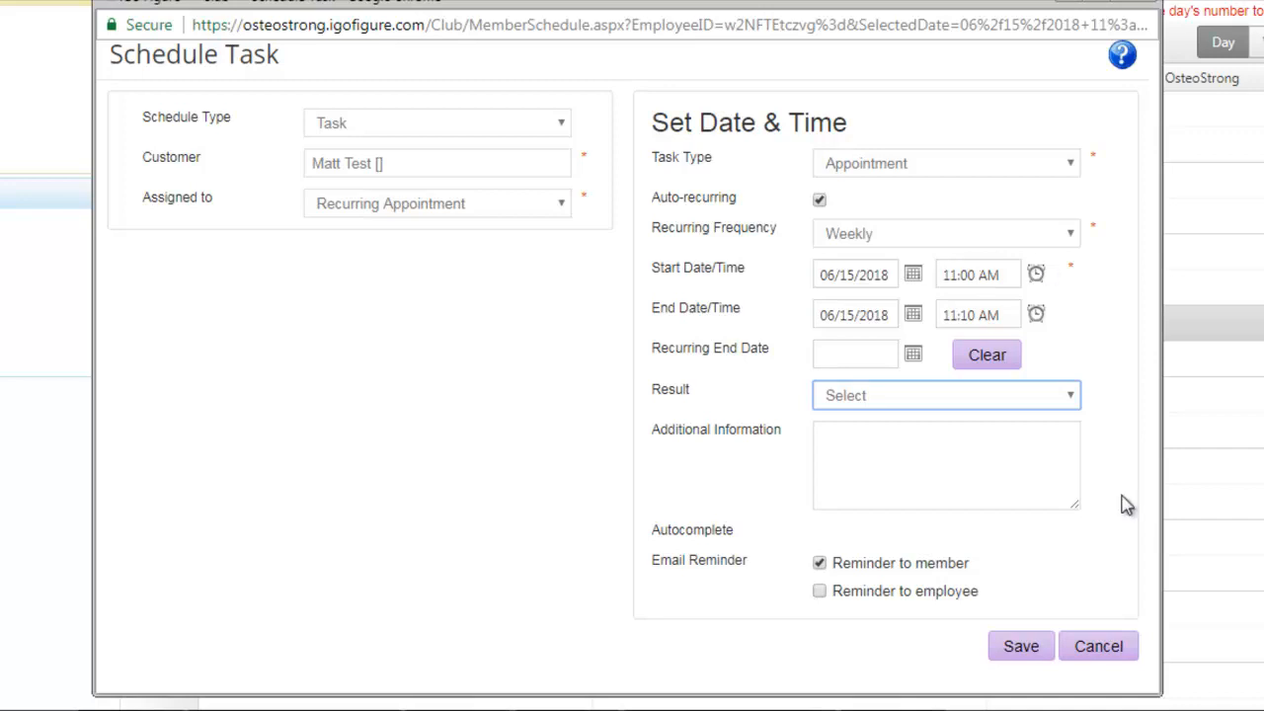
left_click(1039, 660)
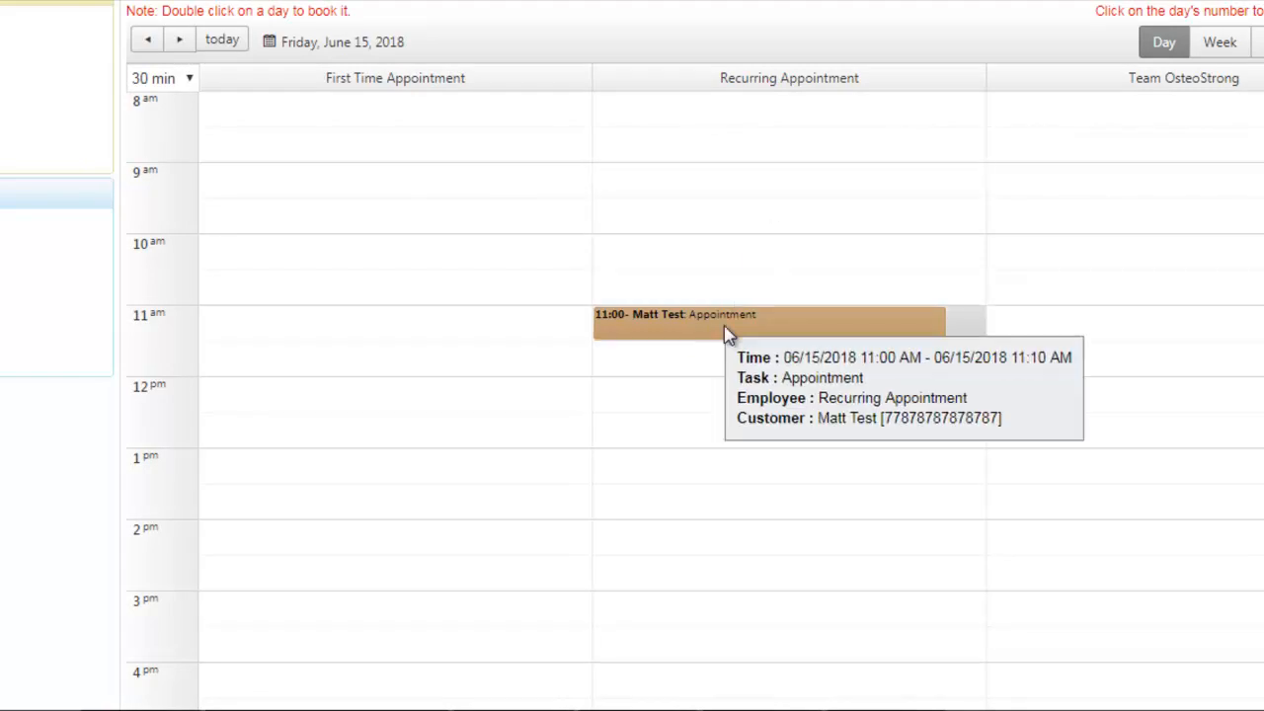
- Show the calendar by week and examine the Thursday and Friday bookings
mouse_move(758, 341)
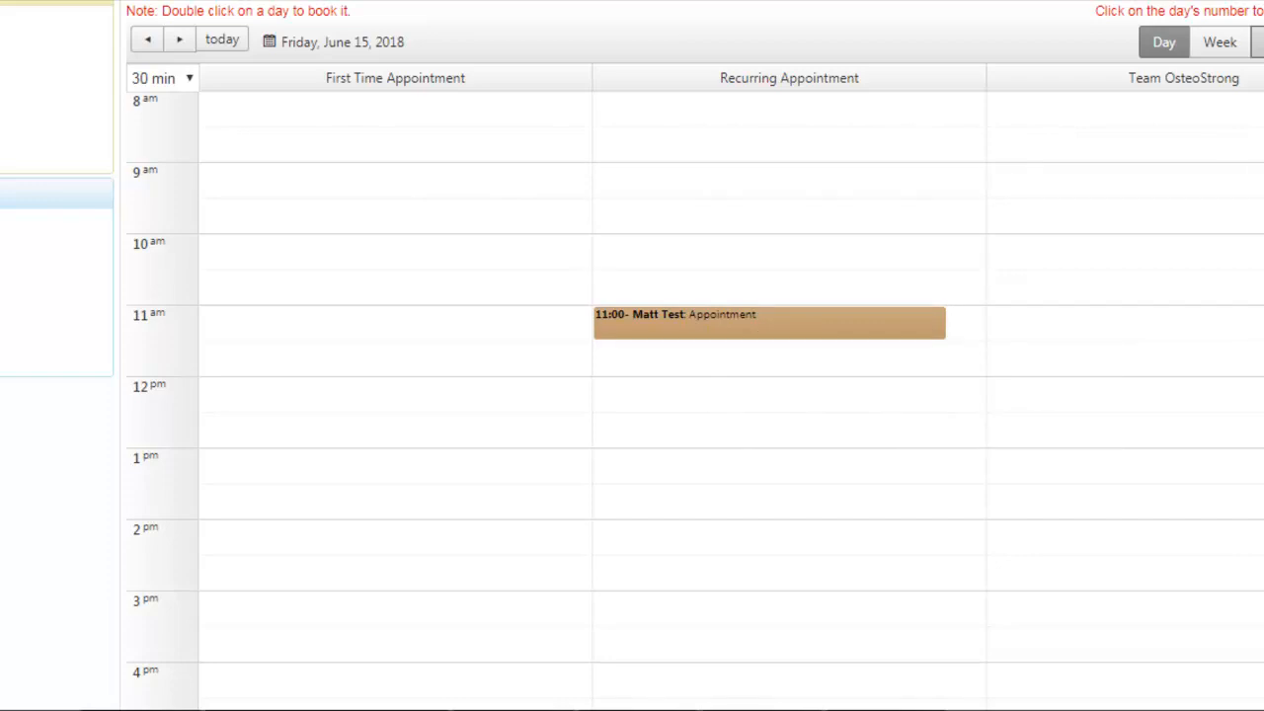
left_click(1223, 45)
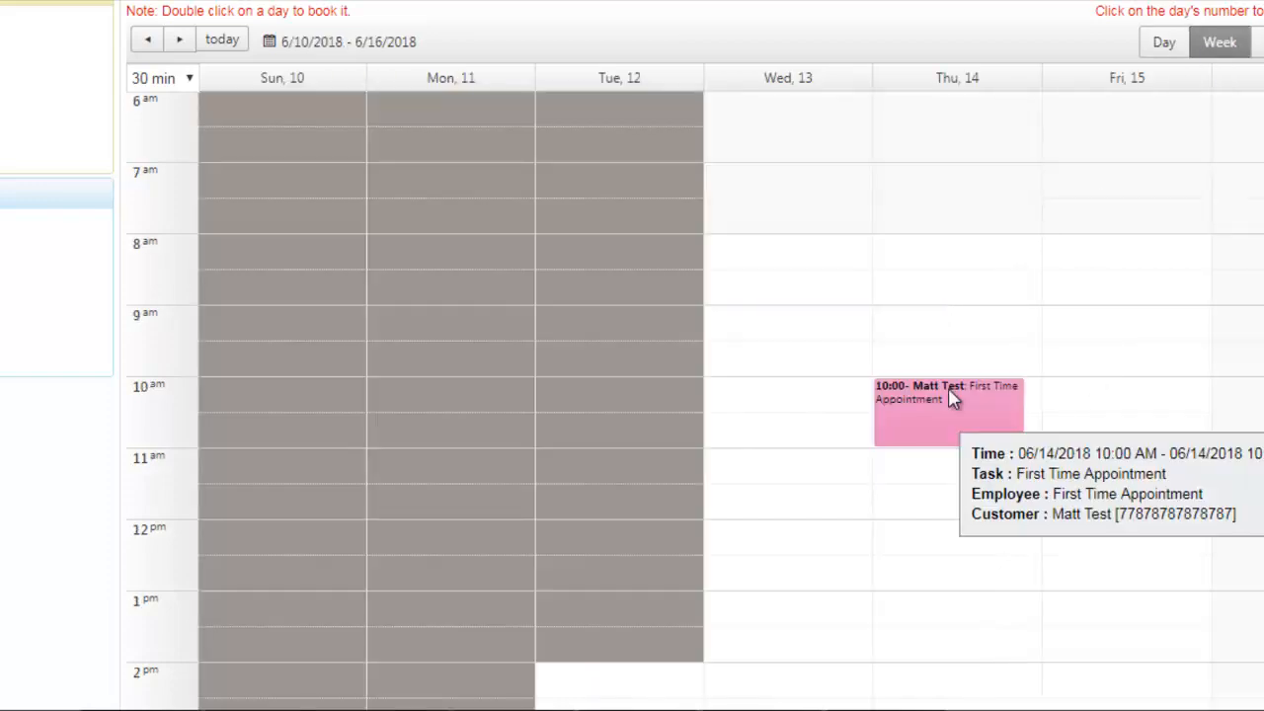
mouse_move(1155, 467)
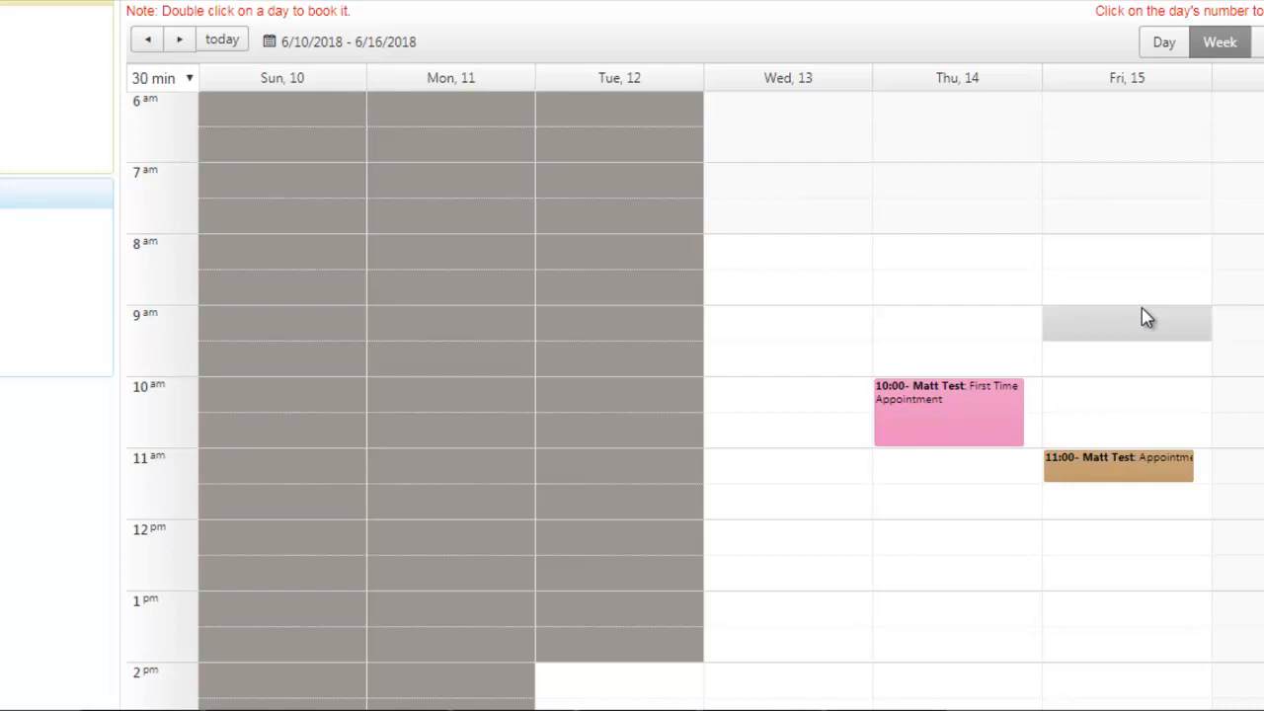
scroll(1146, 316, "up", 3)
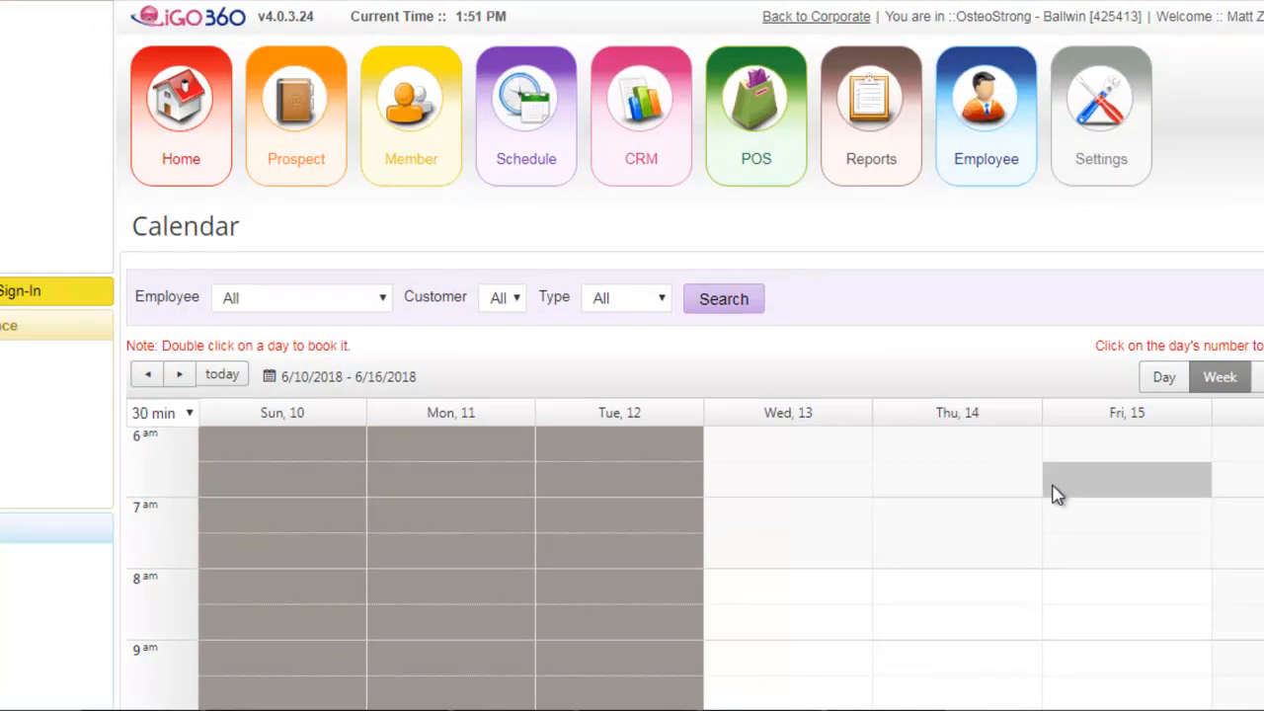
scroll(1055, 494, "down", 2)
scroll(781, 429, "up", 2)
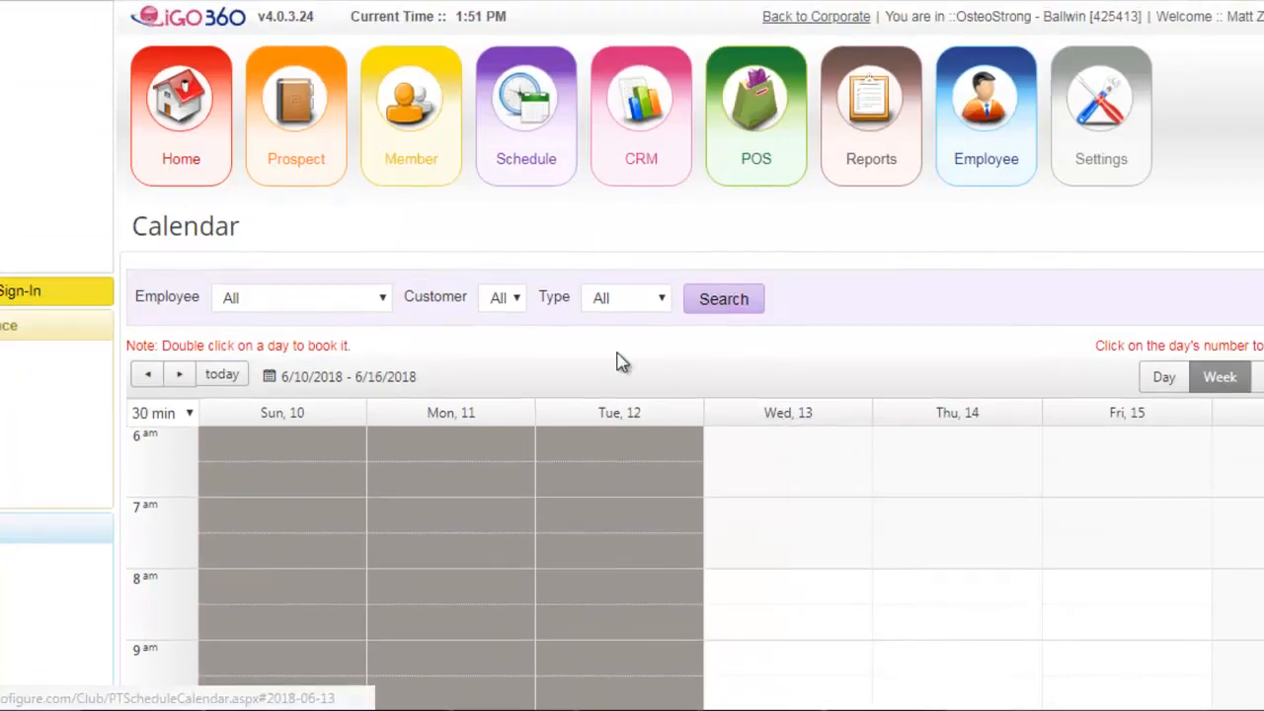
- Open the new prospect's general record from the prospect list
left_click(290, 165)
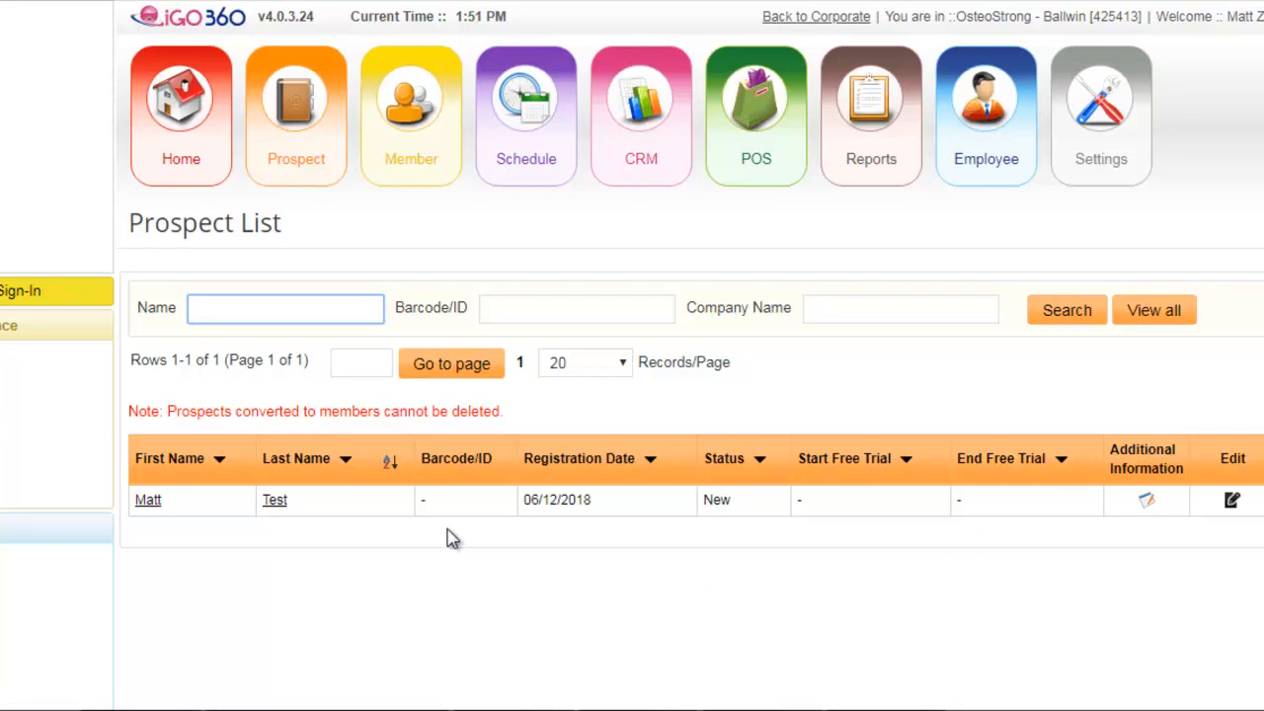
left_click(274, 501)
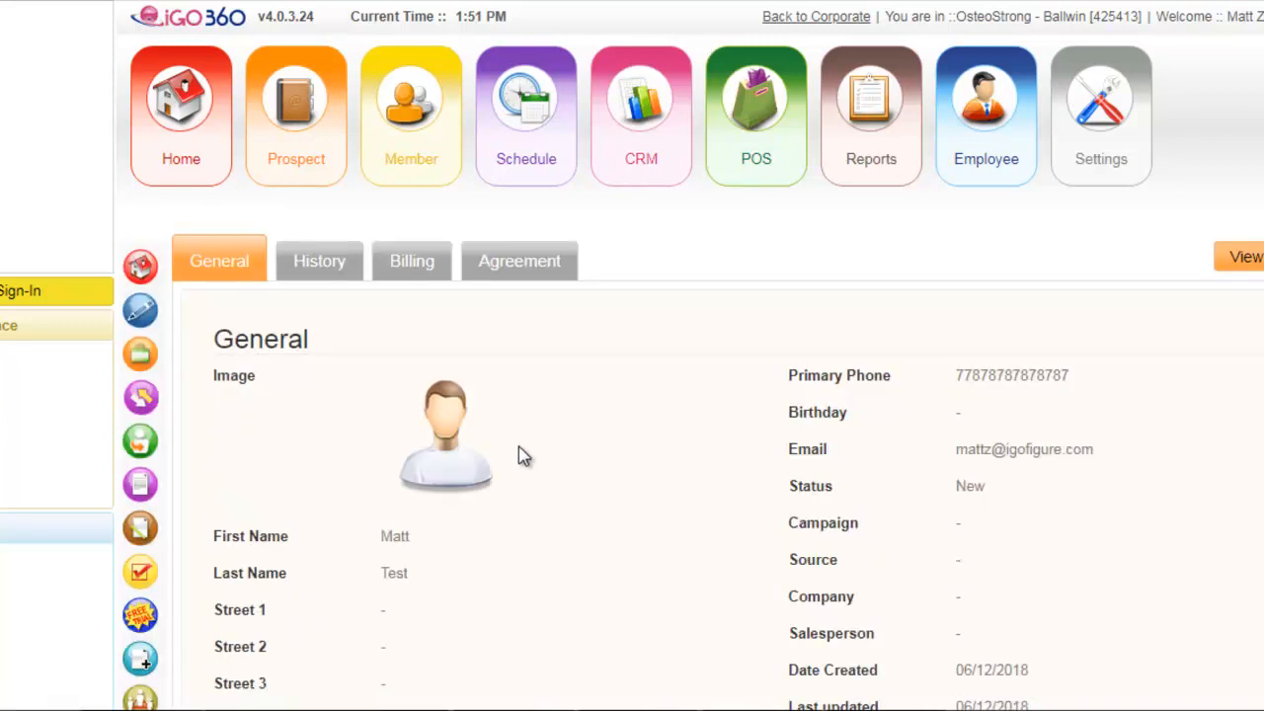
mouse_move(311, 149)
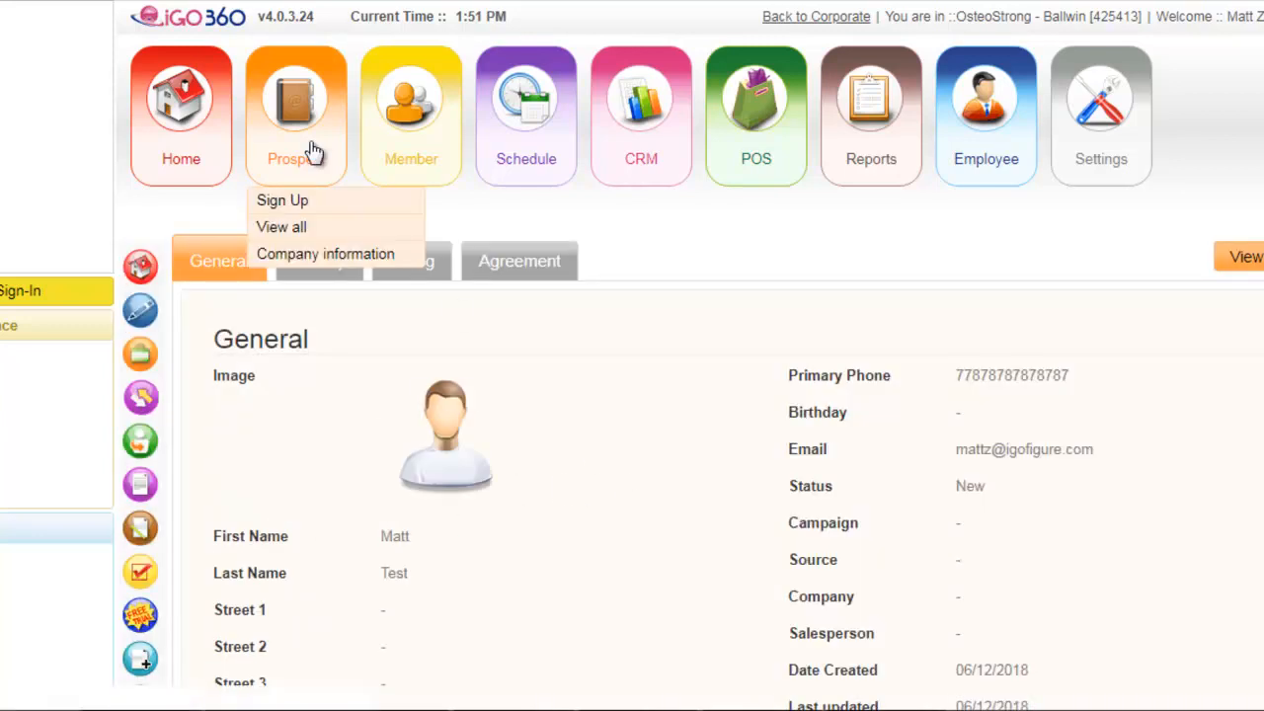
- Open the new prospect's record again from the full prospect list
left_click(277, 227)
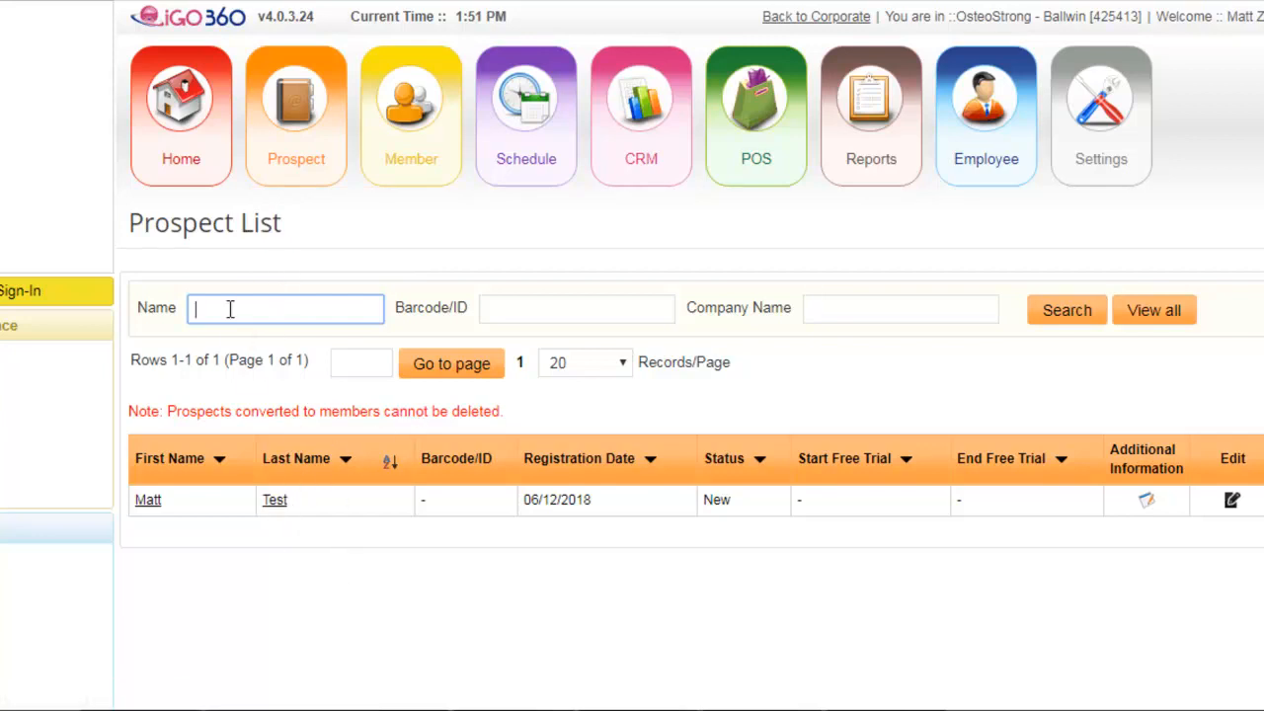
type("mat")
left_click(148, 499)
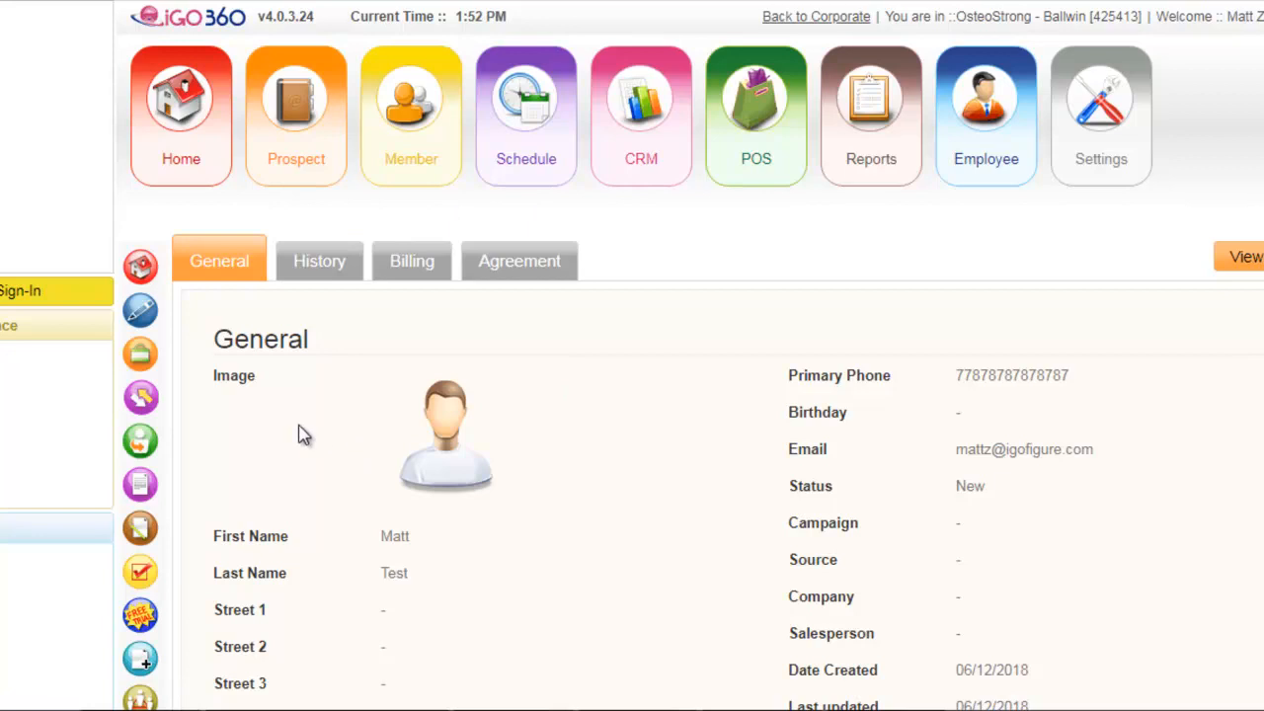
- Start adding an additional contact for the prospect and convert the prospect to a membership
left_click(140, 443)
scroll(592, 488, "down", 3)
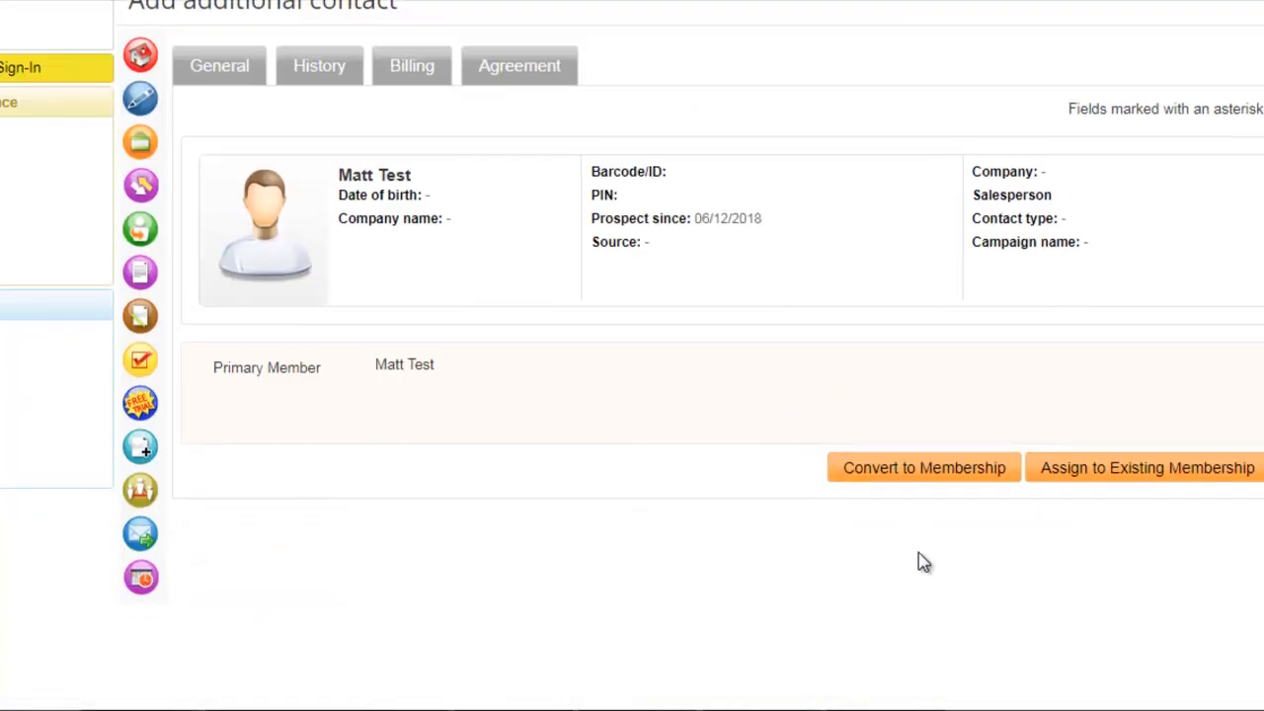
left_click(921, 470)
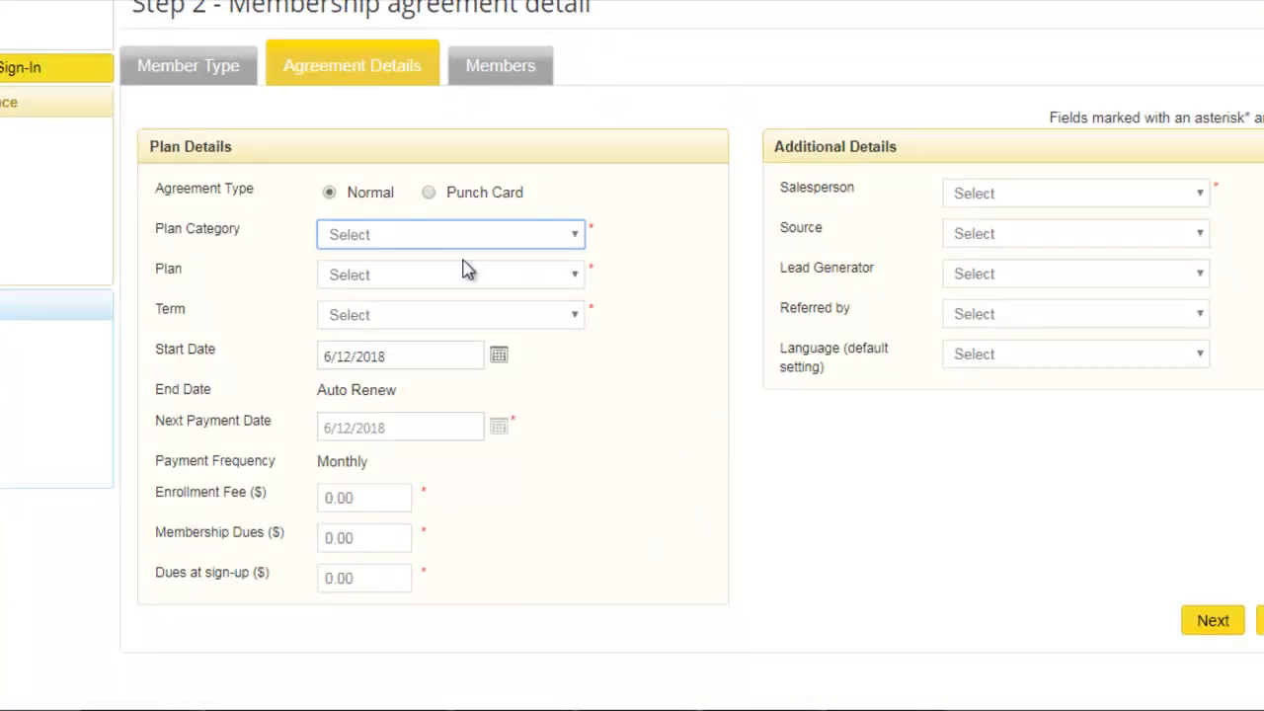
- Review the available member functions and check the Plan Category choices on the membership agreement
scroll(463, 271, "up", 3)
mouse_move(420, 144)
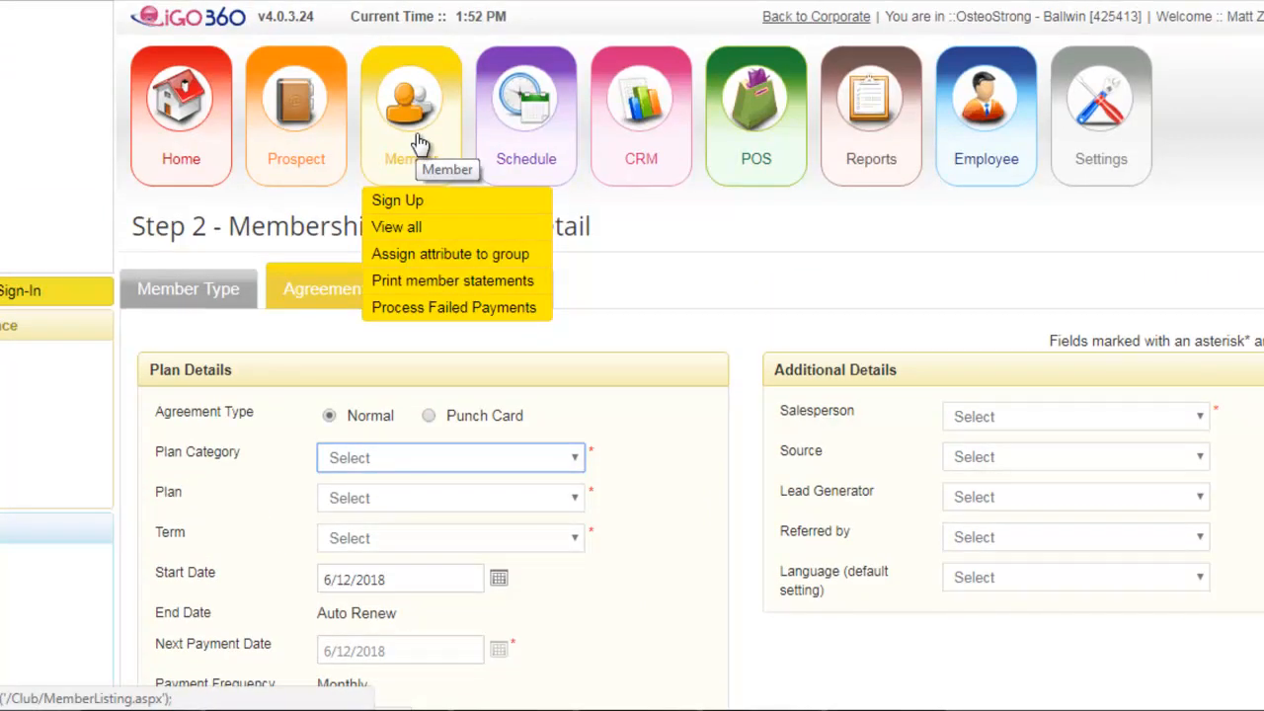
mouse_move(286, 163)
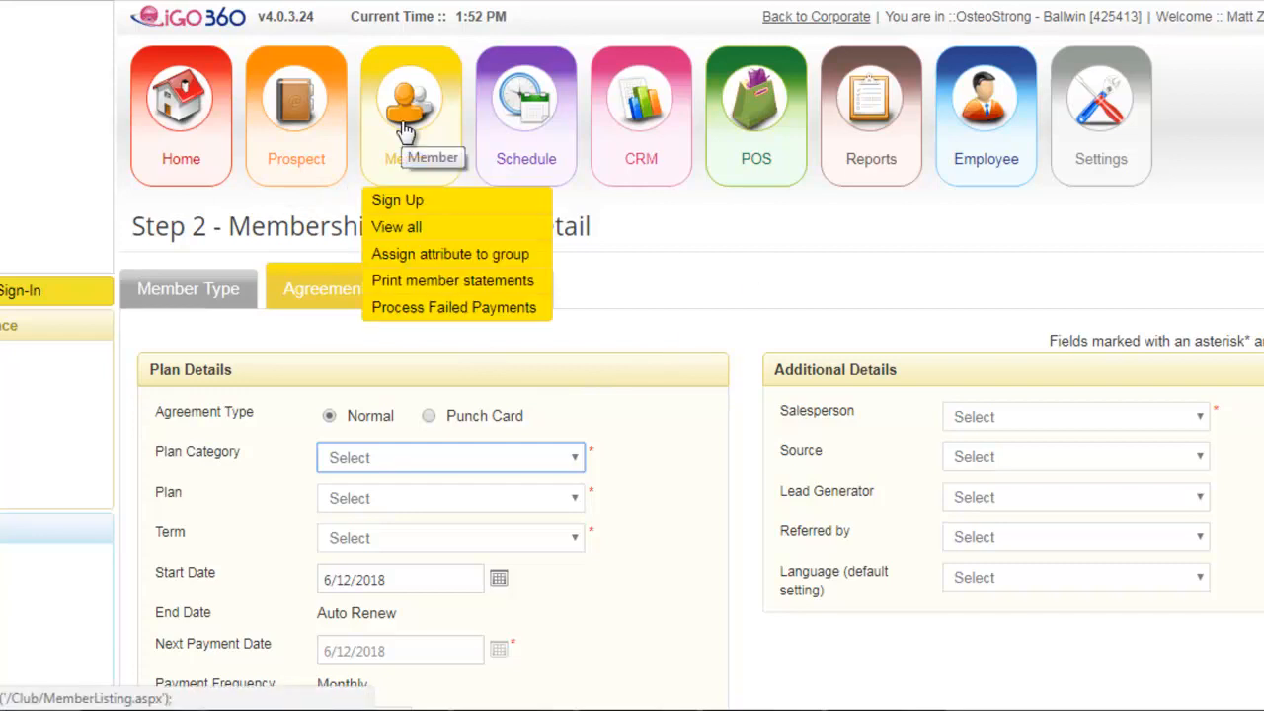
scroll(508, 329, "down", 3)
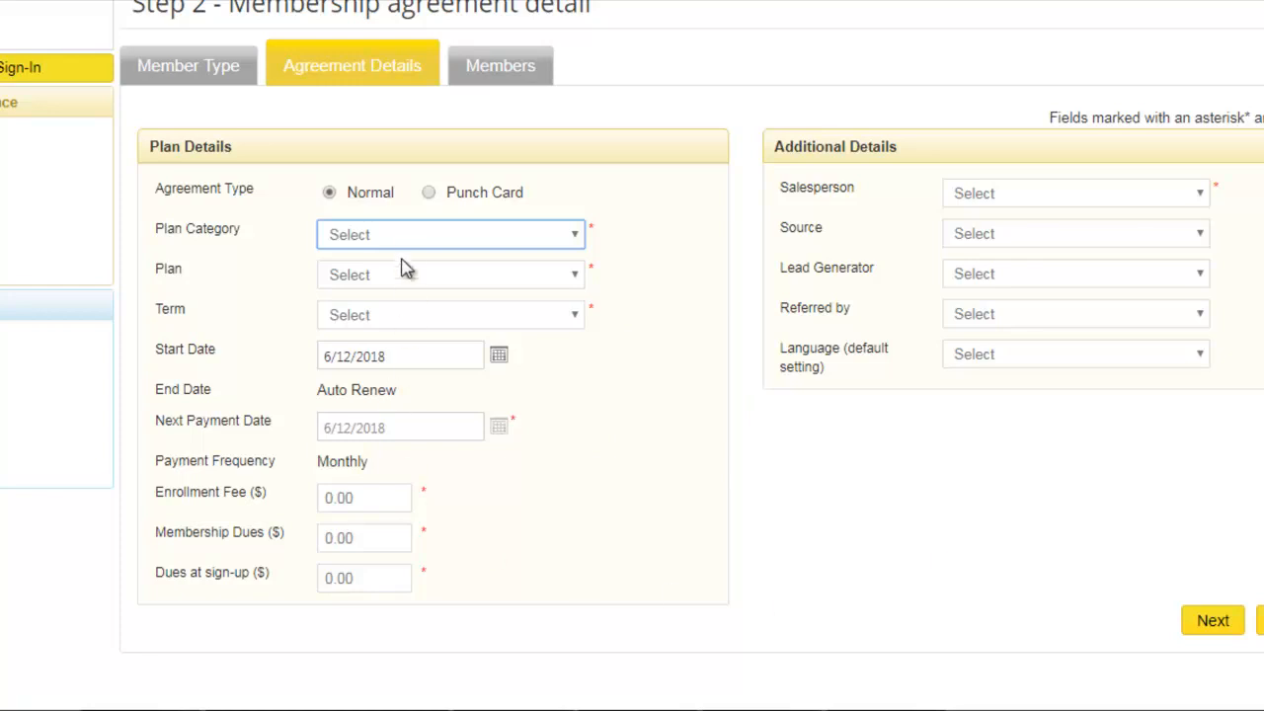
left_click(403, 241)
left_click(402, 242)
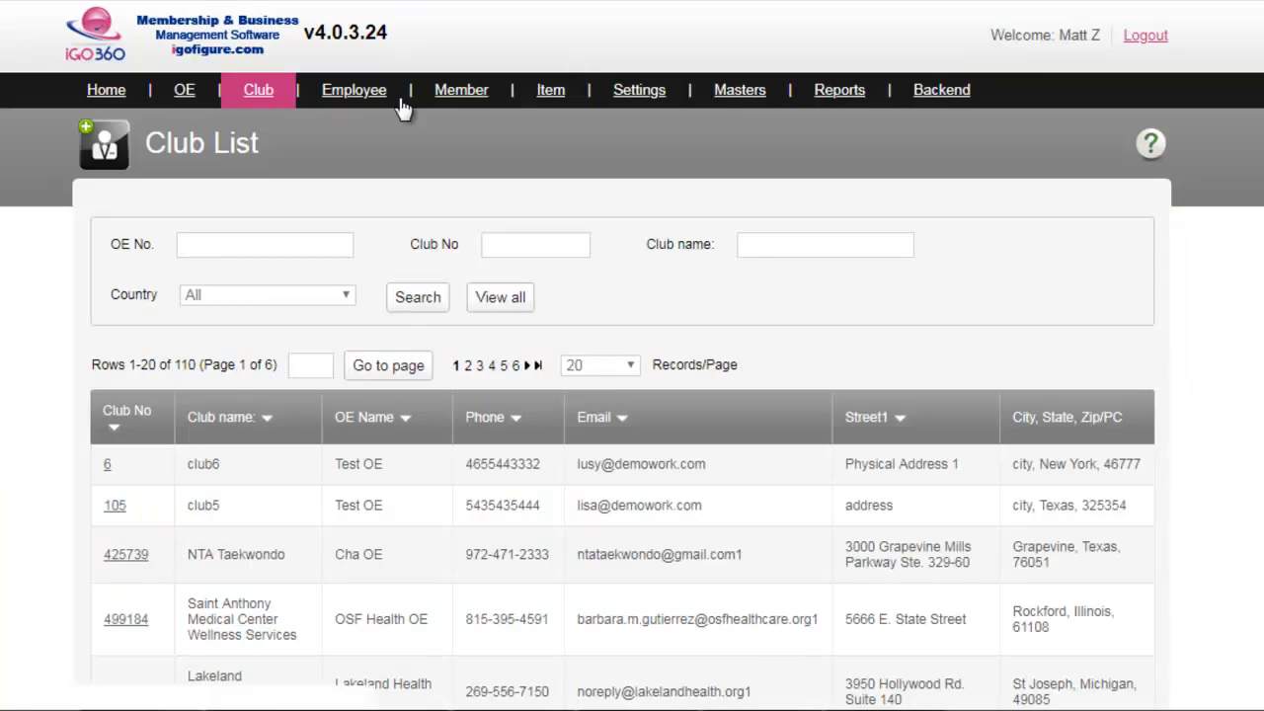
- Search the club list for clubs named "test", open Test Club and log in to it
mouse_move(258, 89)
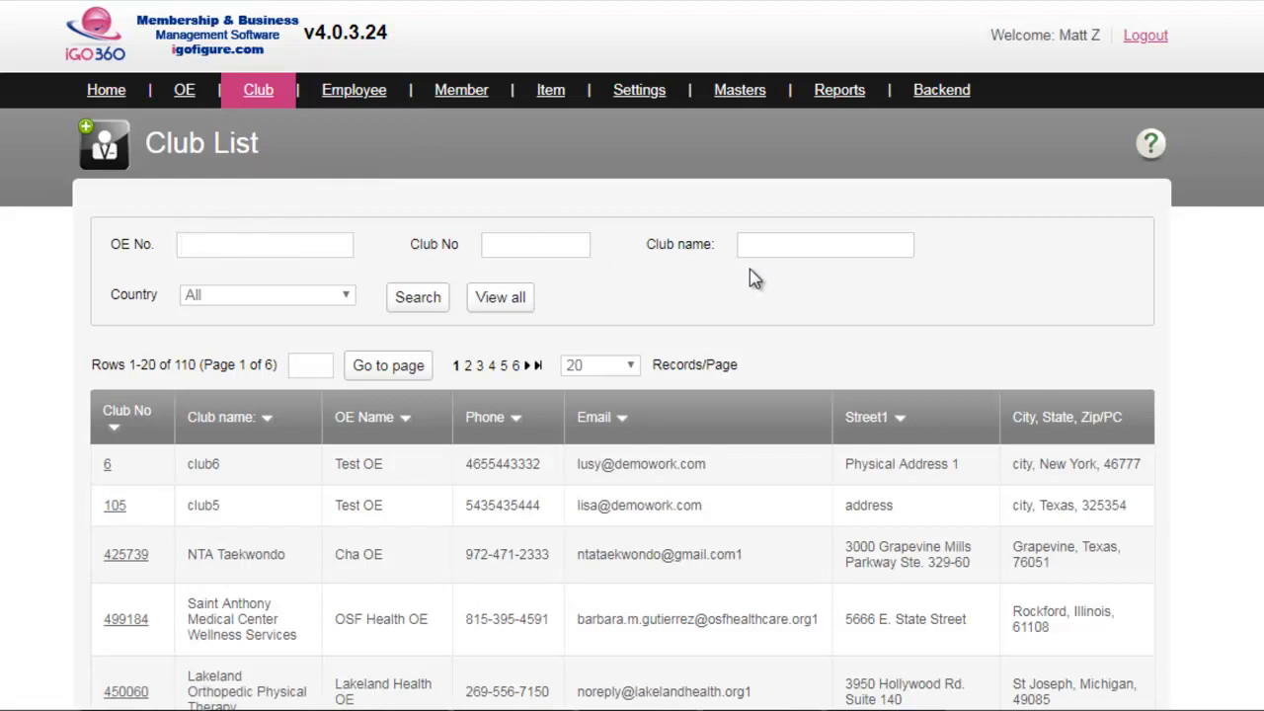
left_click(768, 246)
type("test")
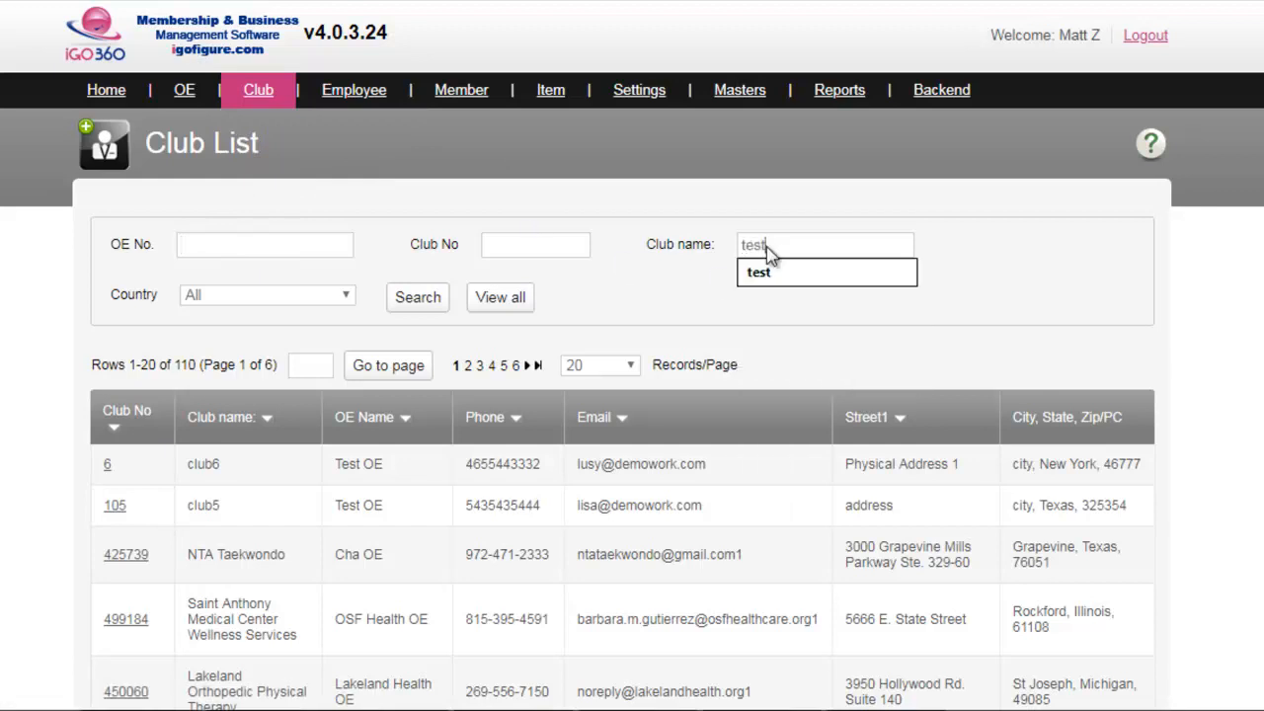
left_click(590, 300)
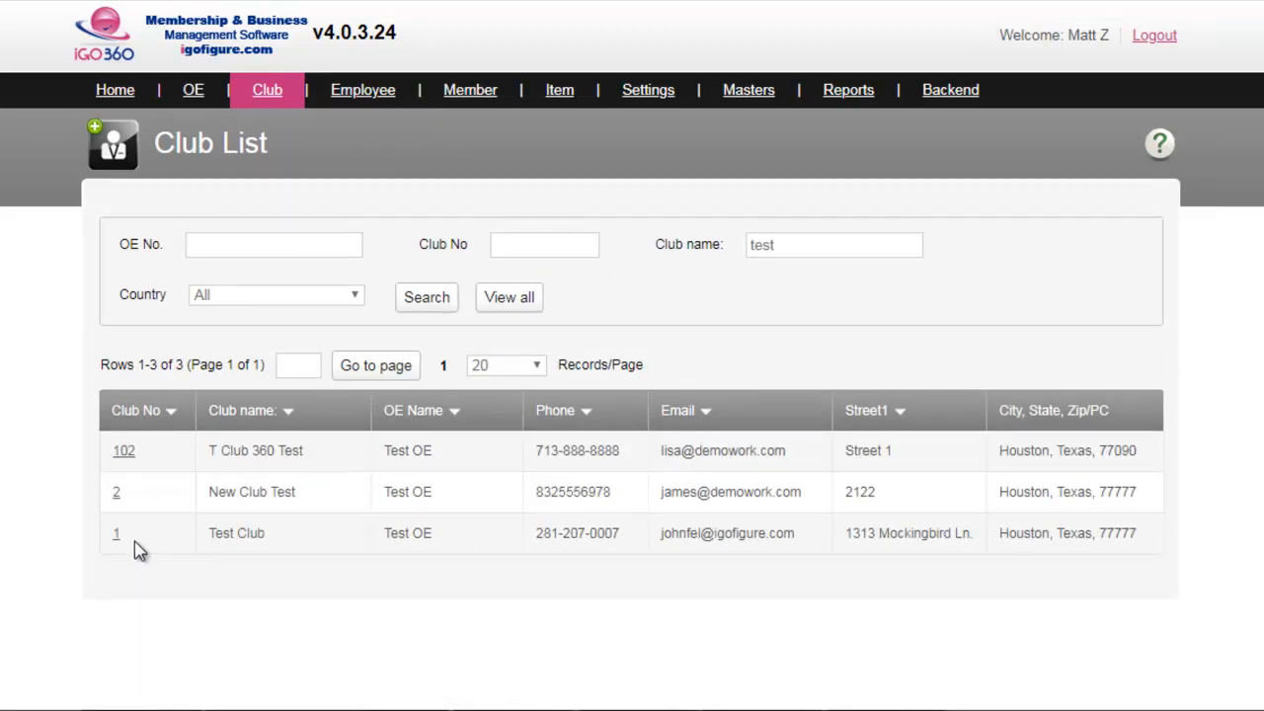
left_click(132, 541)
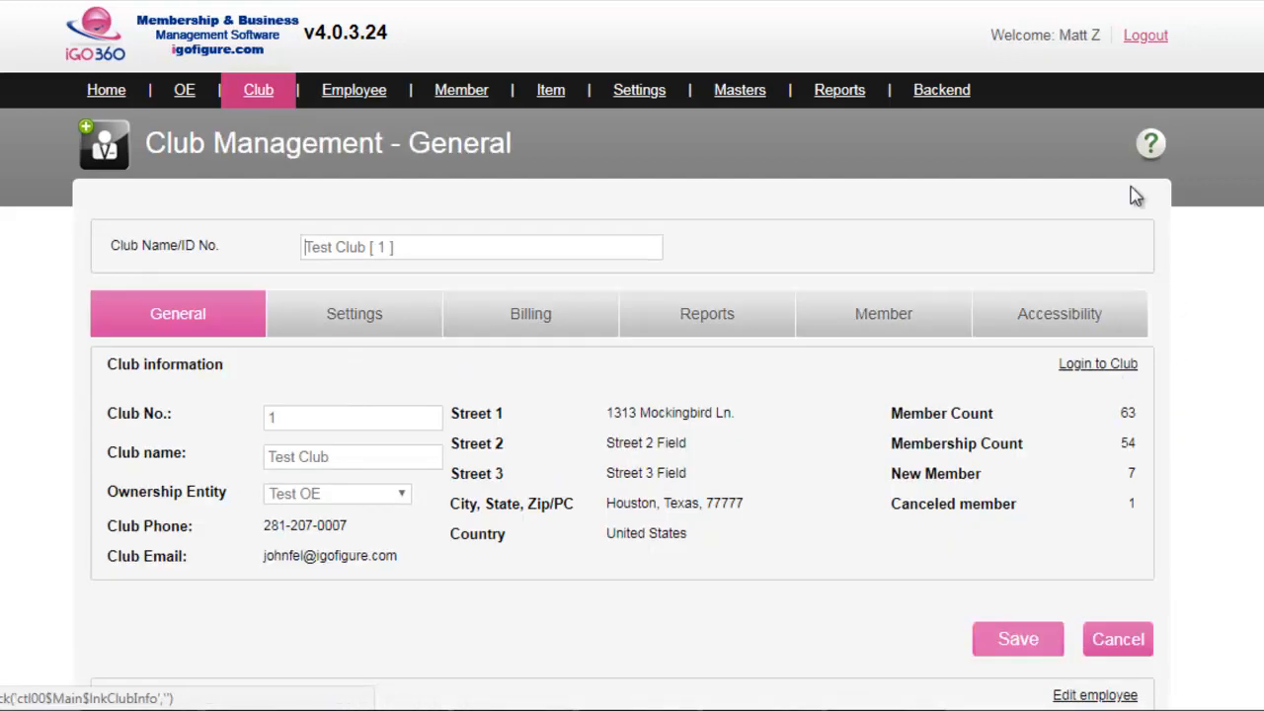
left_click(1092, 367)
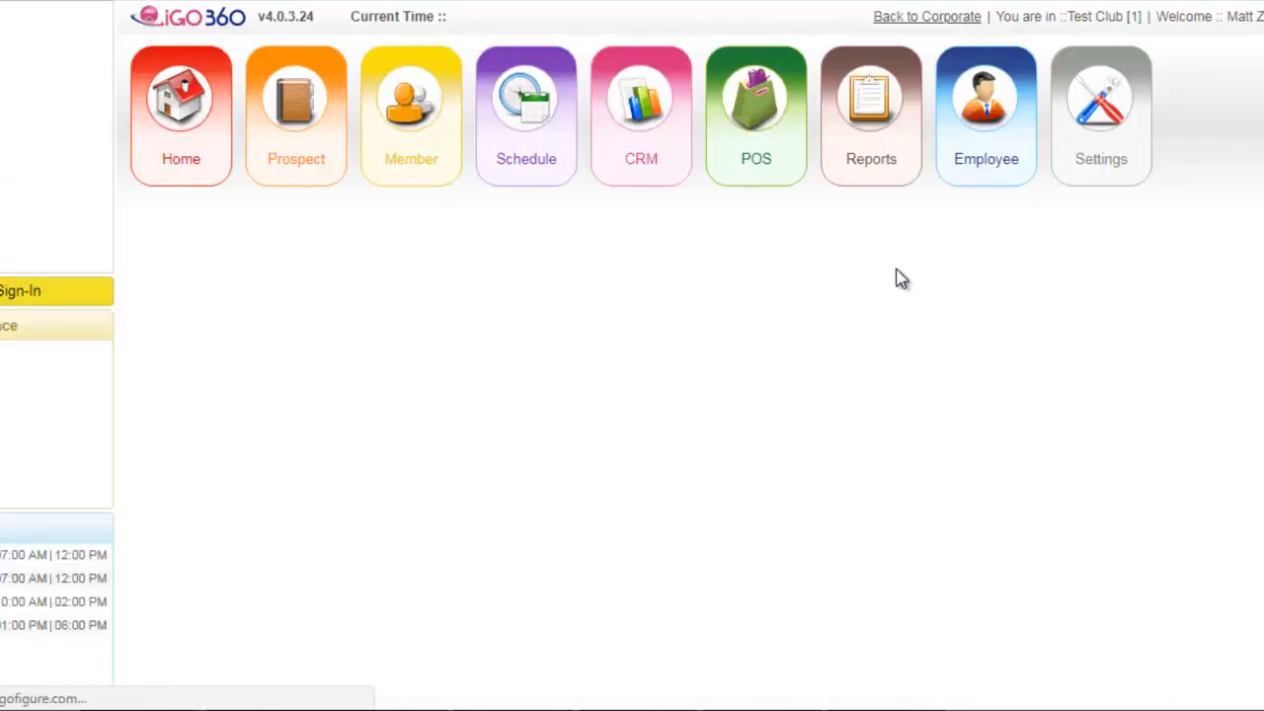
- Start a new member sign-up and proceed past the member type to the agreement details
mouse_move(424, 119)
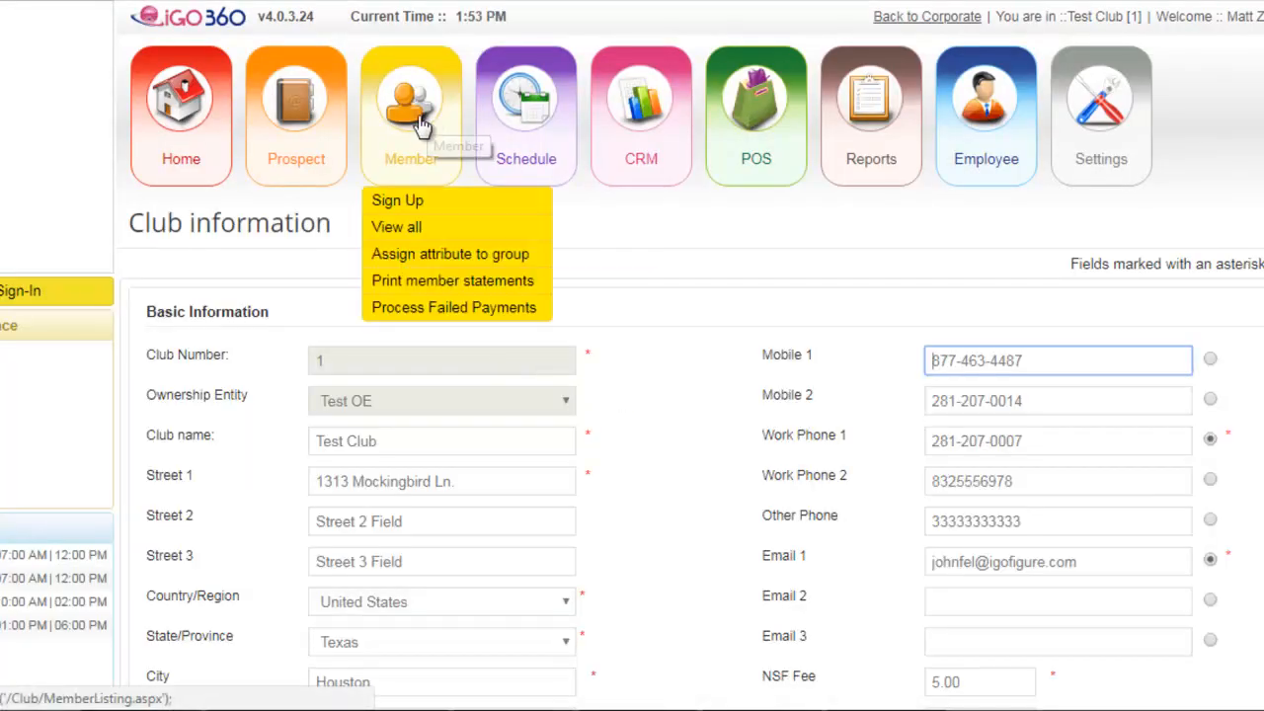
left_click(397, 202)
left_click(412, 427)
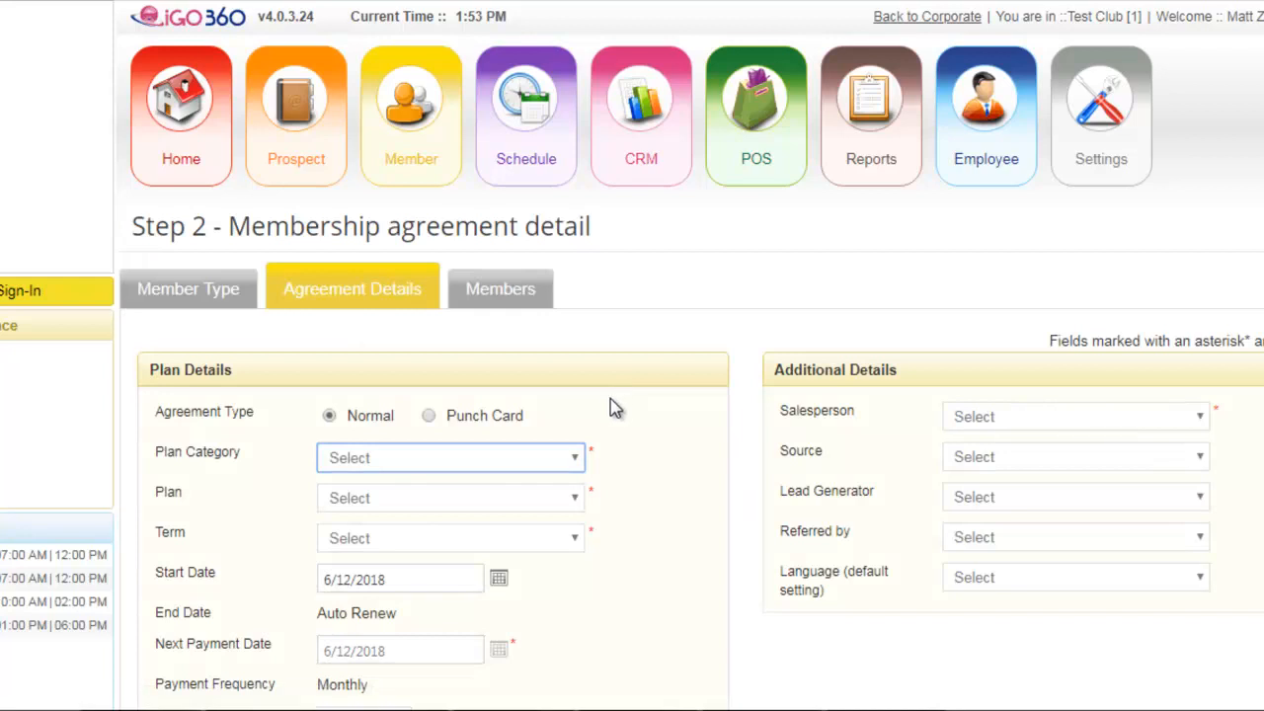
- Set the agreement's plan category to QA Prepaid and its plan to 1 prepay
scroll(613, 406, "down", 2)
left_click(445, 234)
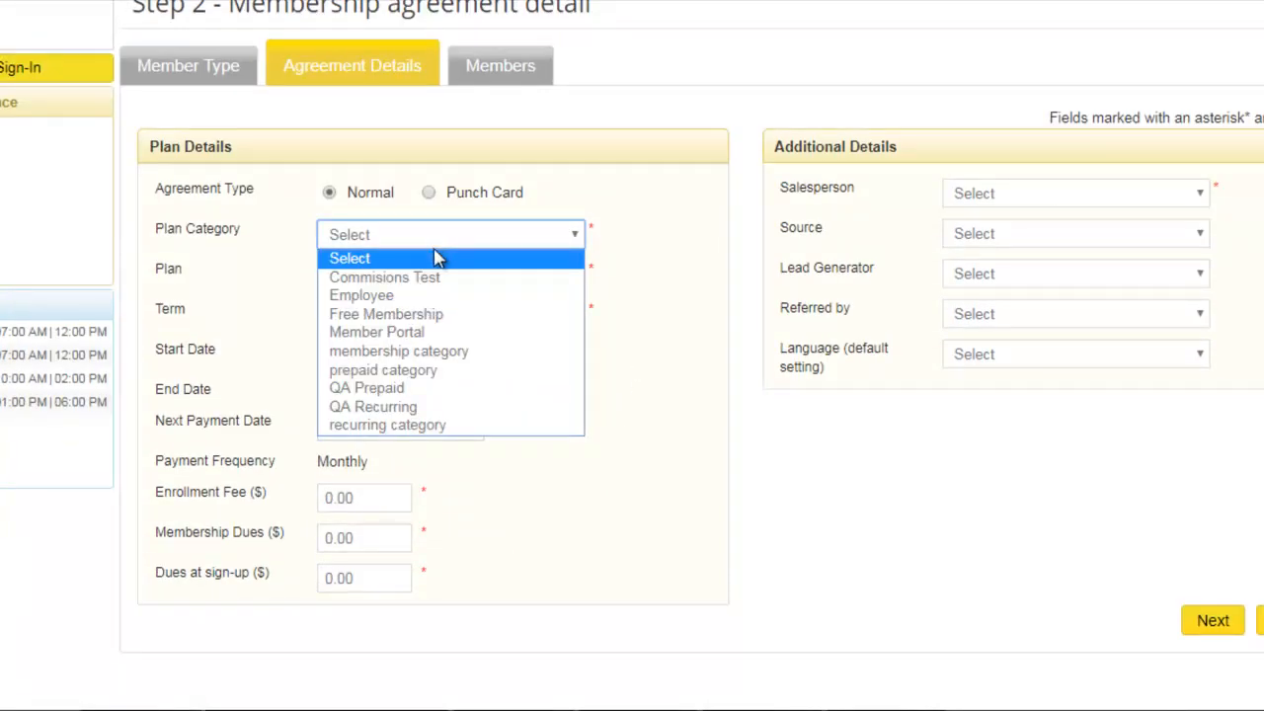
left_click(414, 386)
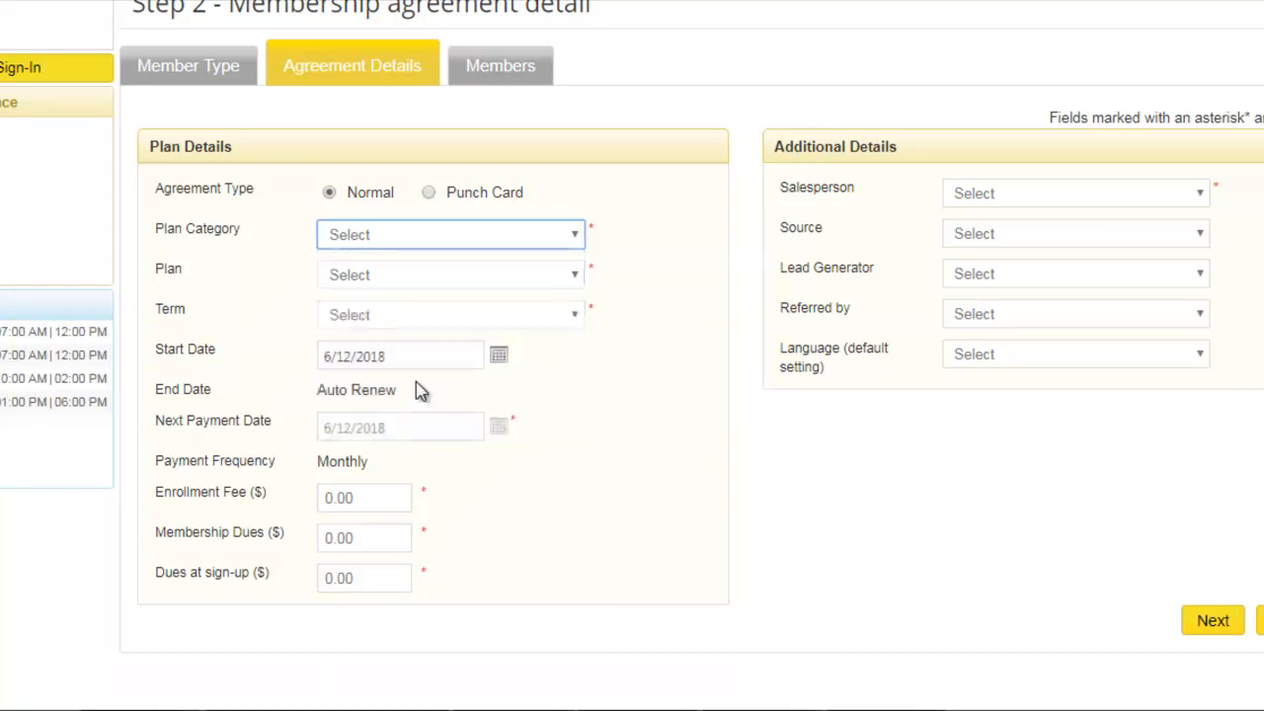
left_click(403, 277)
left_click(397, 317)
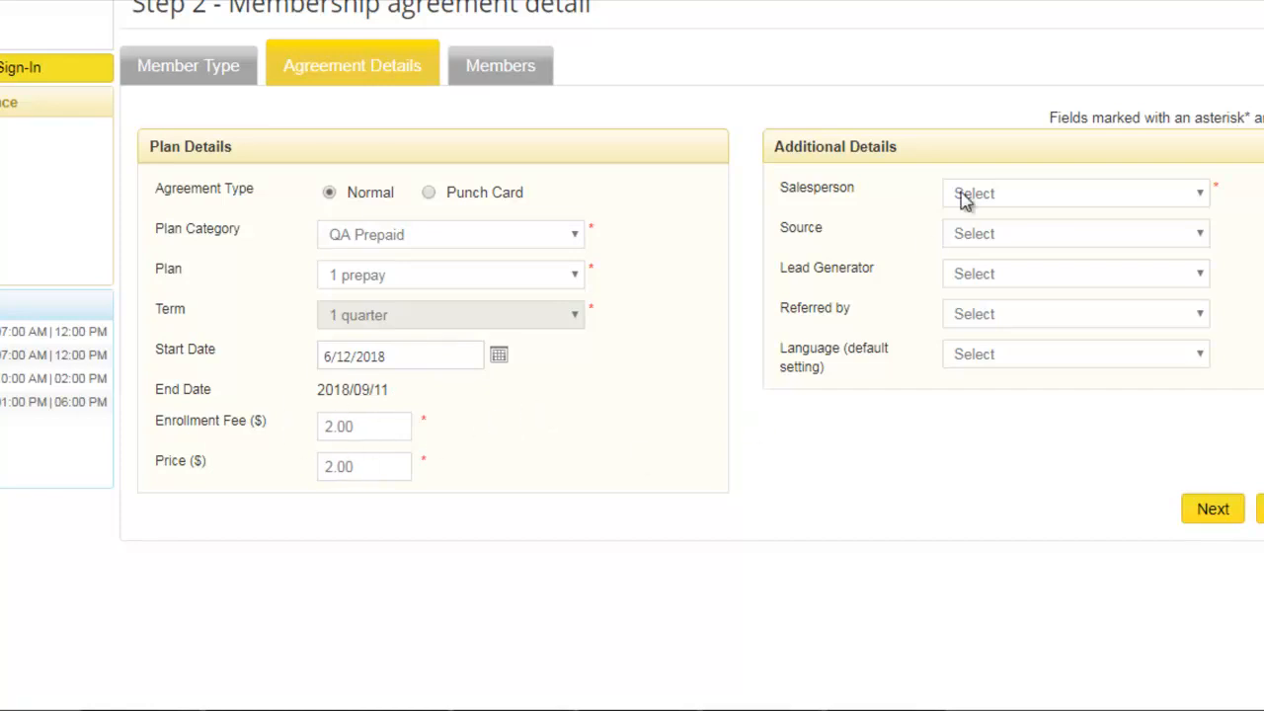
- Assign a salesperson to the agreement and proceed to the member information
left_click(995, 194)
left_click(995, 236)
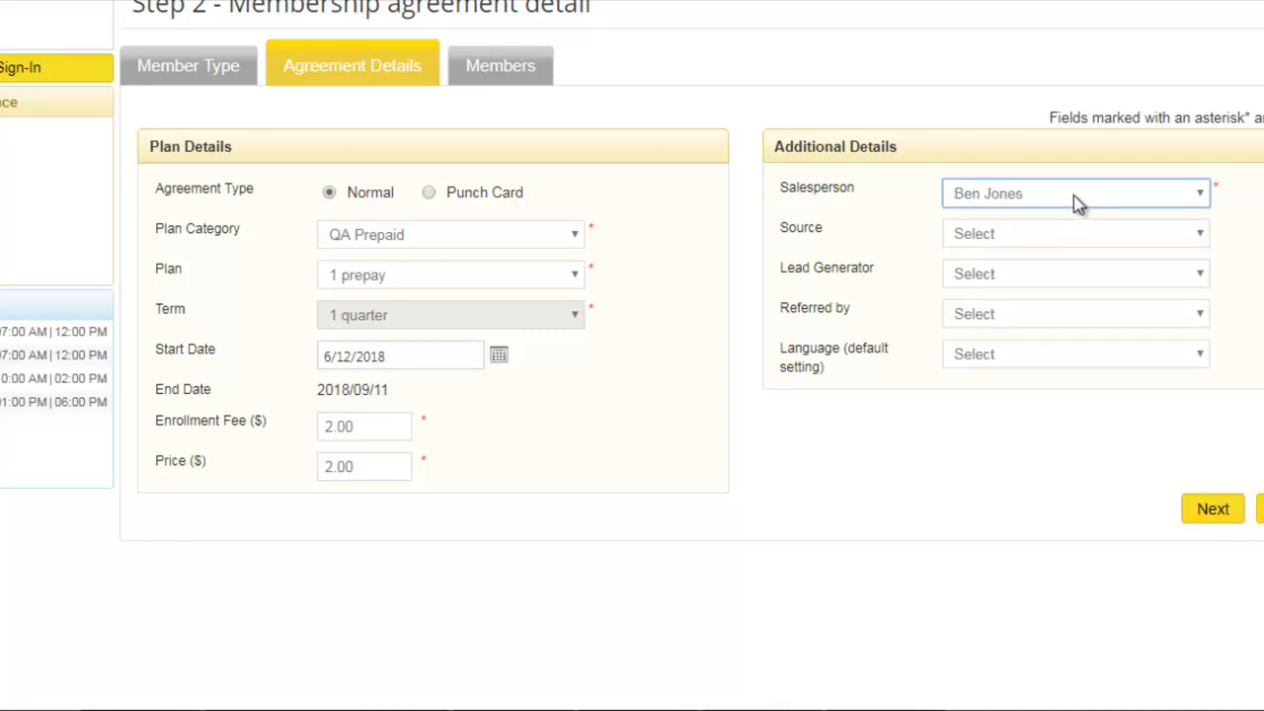
left_click(1222, 511)
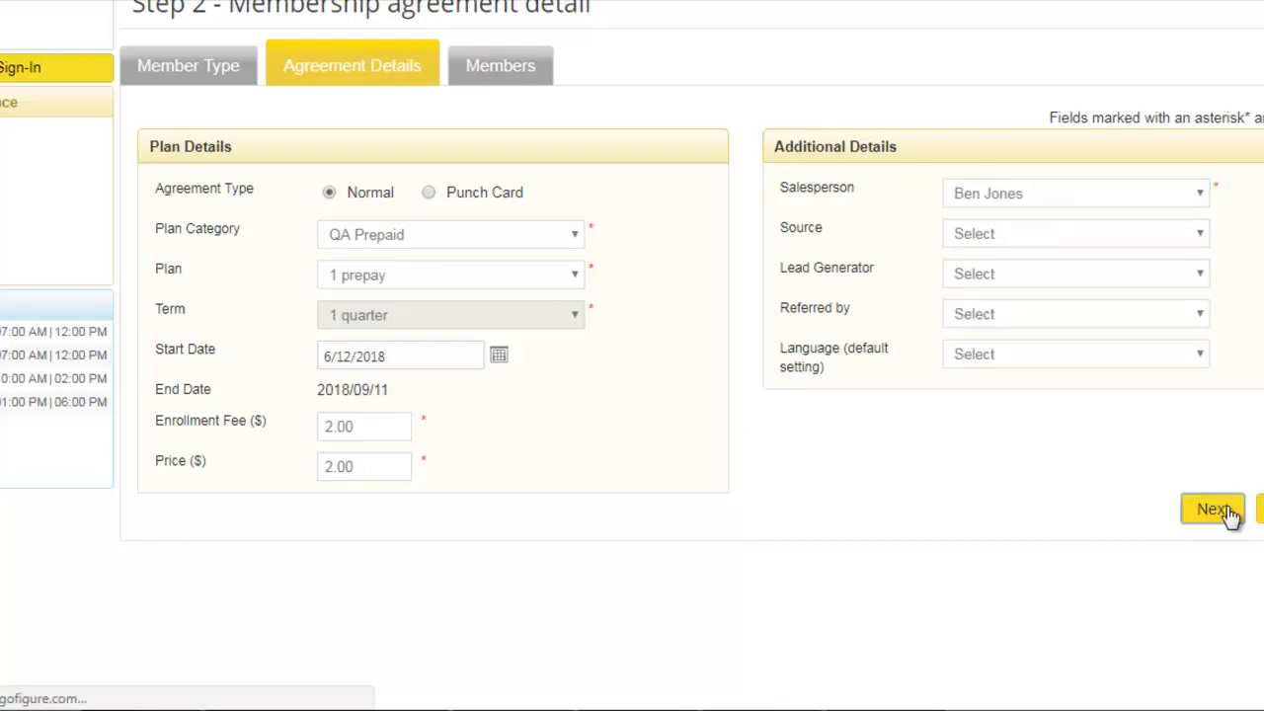
scroll(605, 469, "down", 4)
scroll(605, 471, "up", 3)
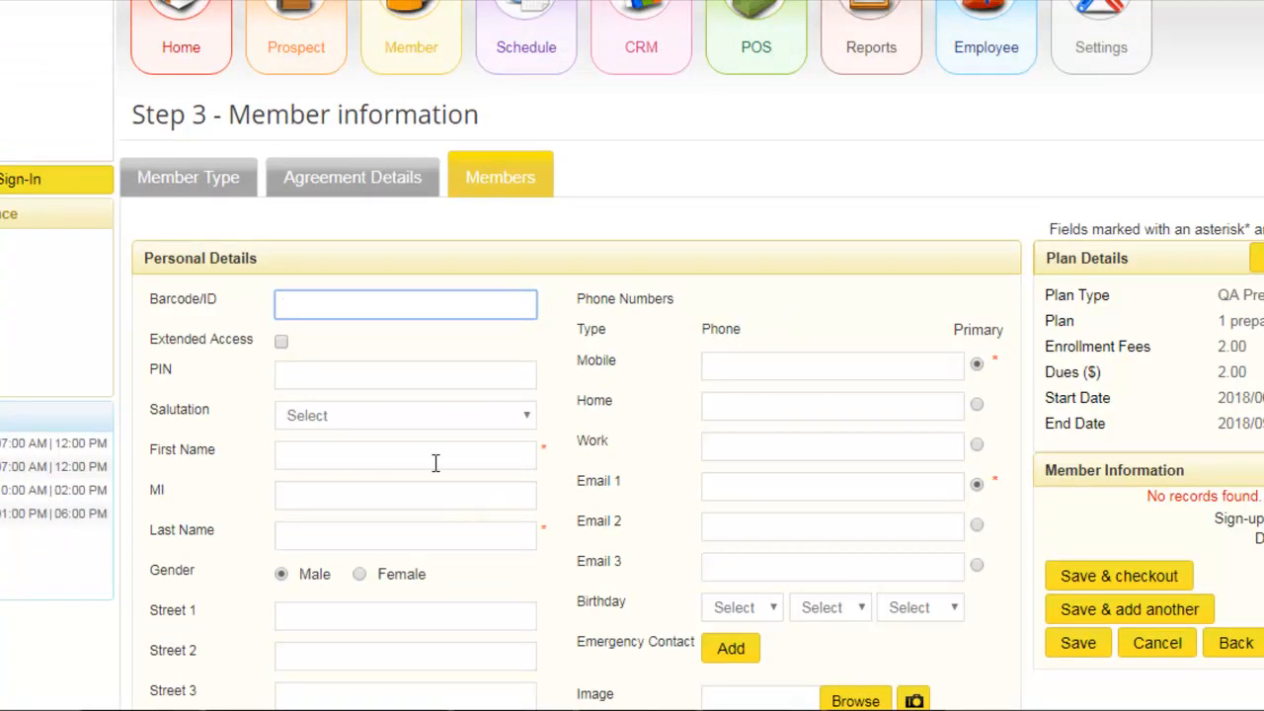
- Enter the new member's barcode/ID, first name and last name in the personal details
scroll(832, 511, "down", 1)
scroll(832, 515, "down", 2)
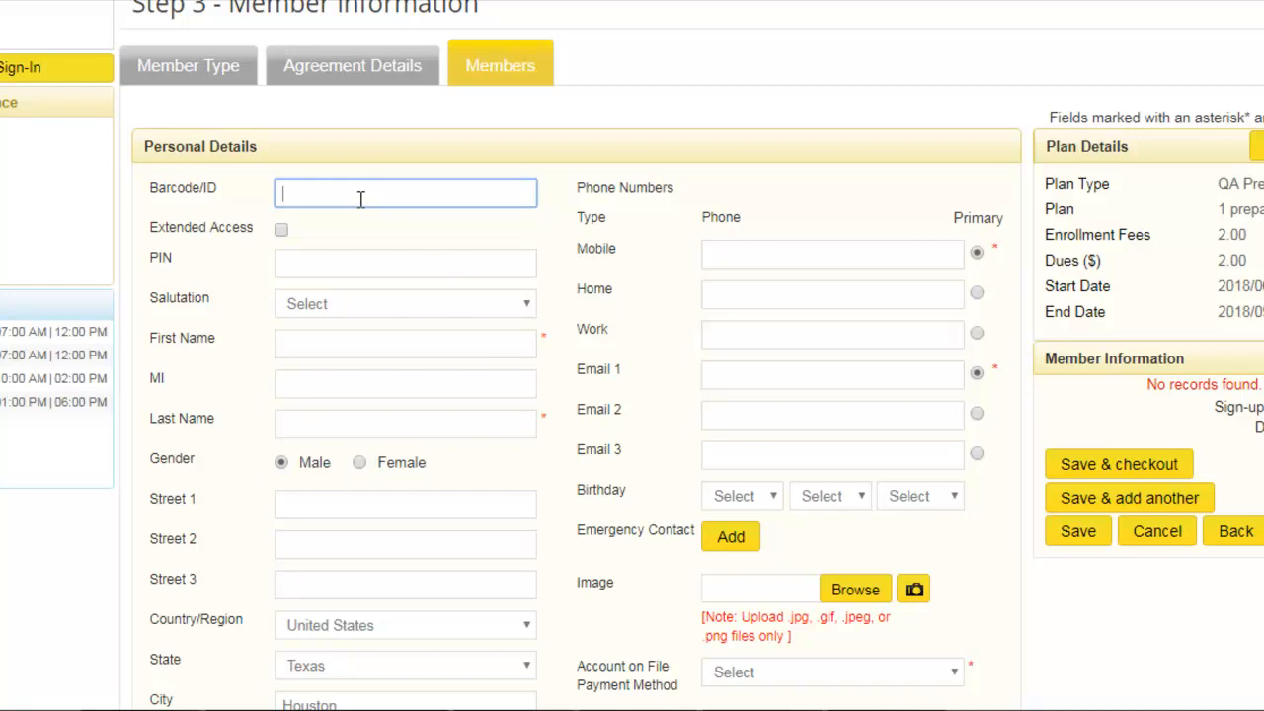
type("4234234234213412")
left_click(345, 344)
type("Matt")
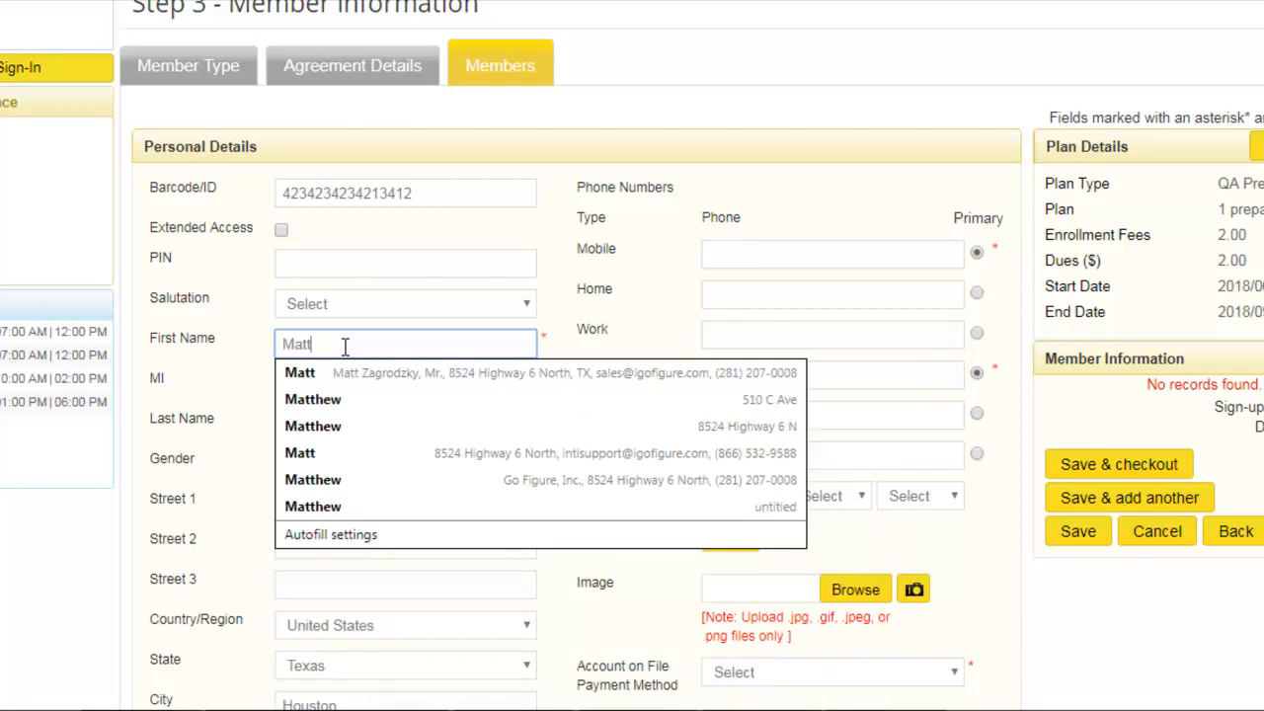
key("Tab")
key("Tab")
type("Test")
key("Tab")
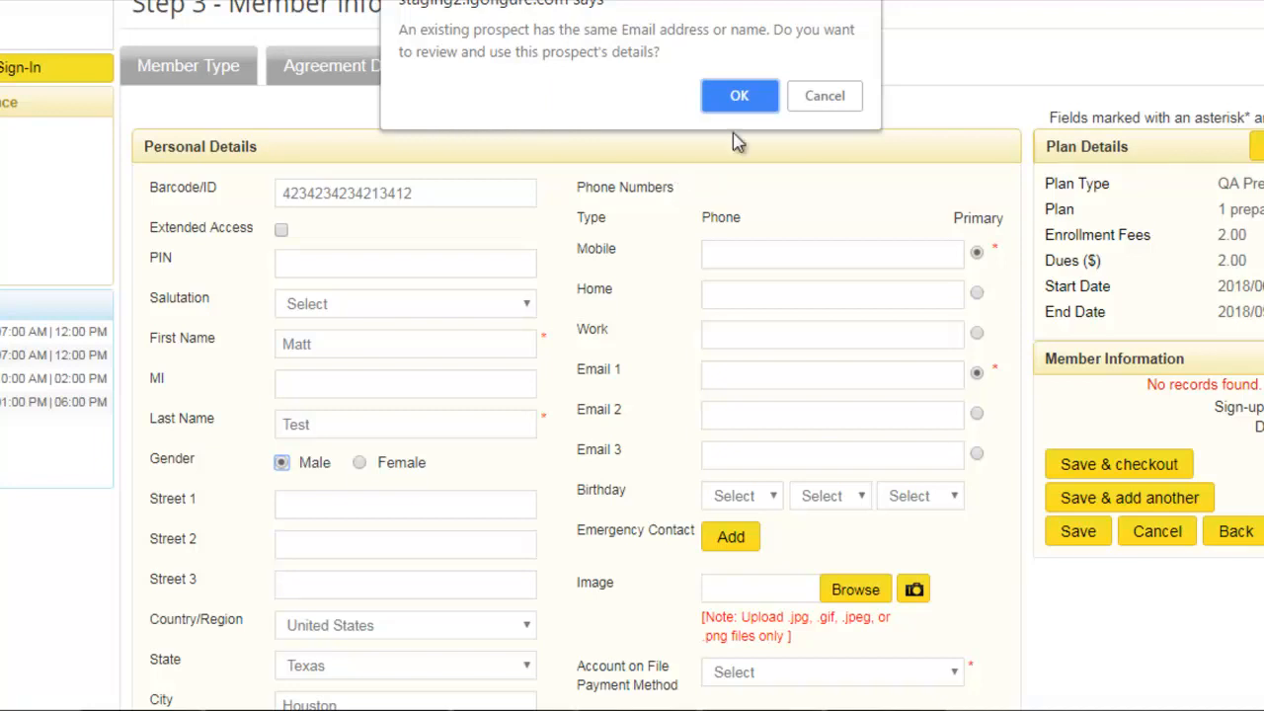
- Decline using the existing prospect's details and change the member's last name to a different one
left_click(826, 96)
left_click(343, 422)
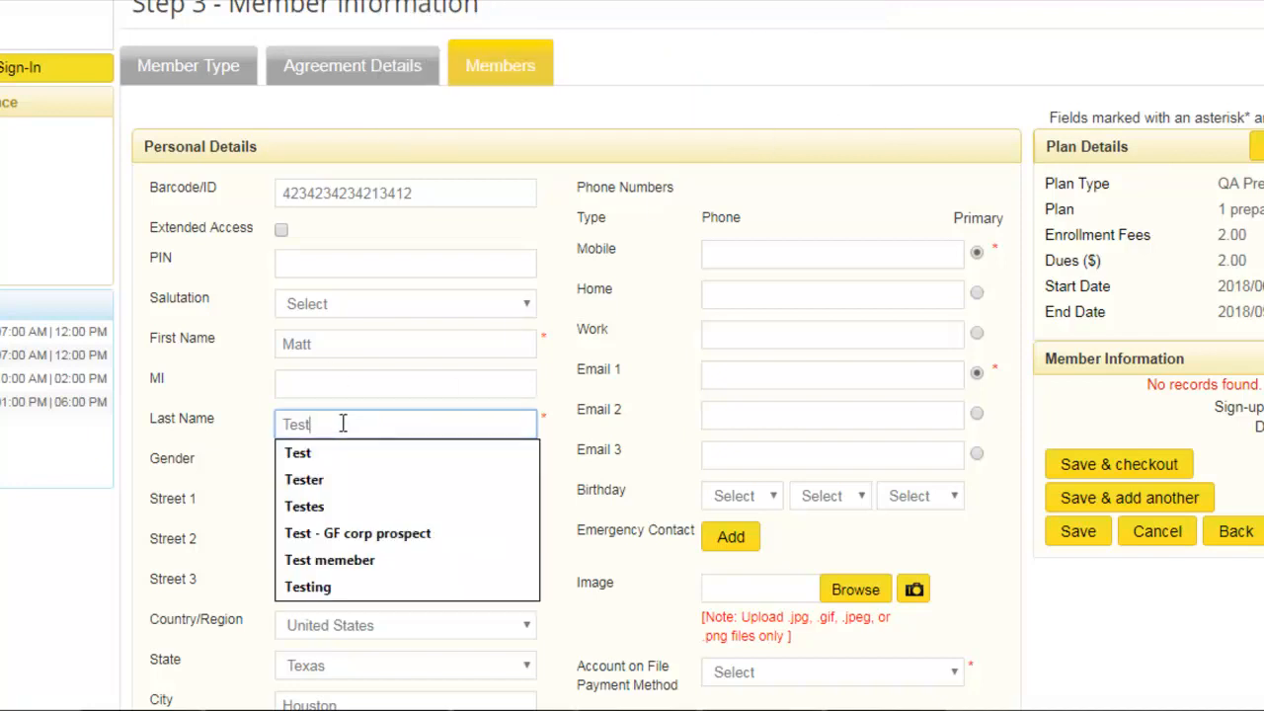
type("Testamos")
key("Tab")
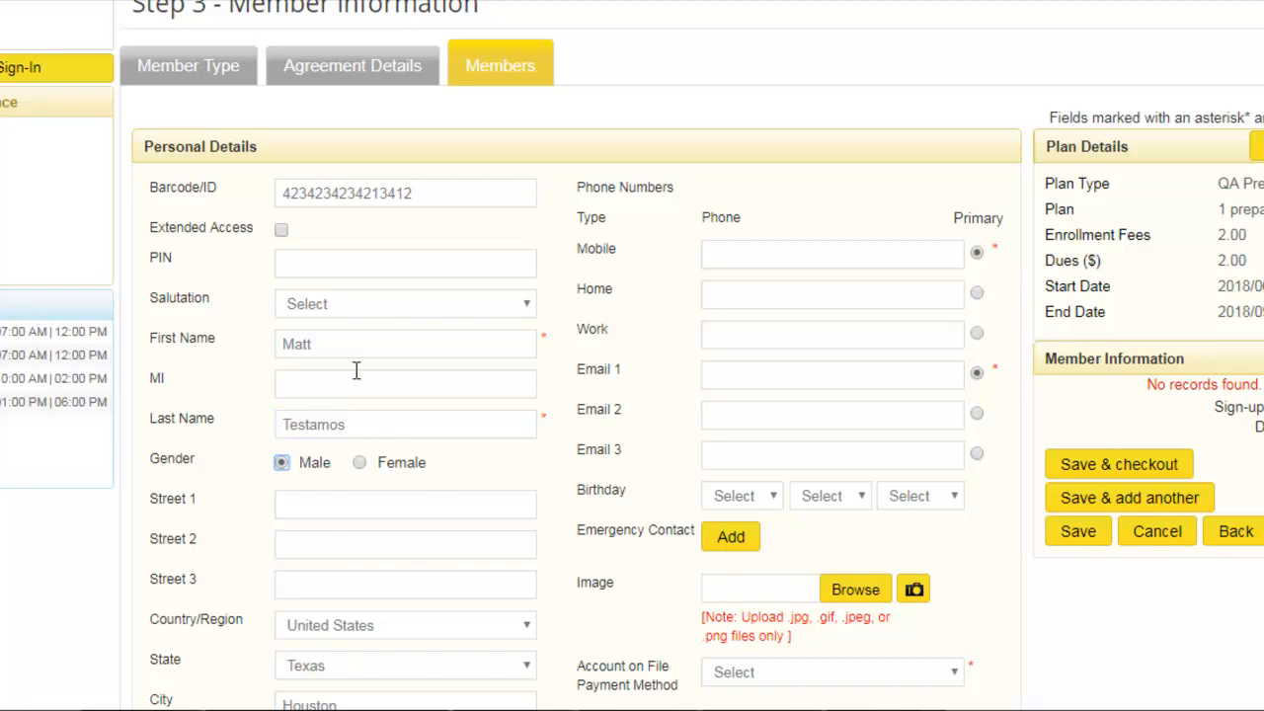
- Enter the member's mobile phone number and primary e-mail address
scroll(385, 415, "down", 2)
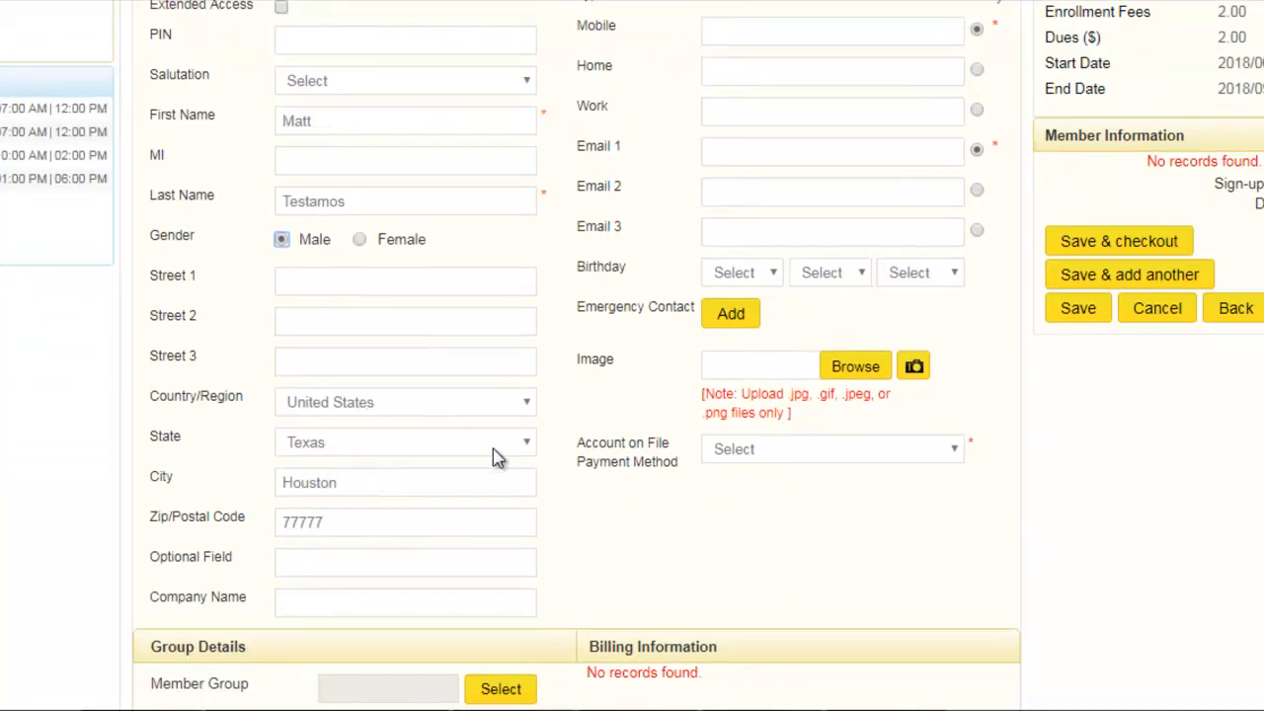
scroll(652, 438, "up", 1)
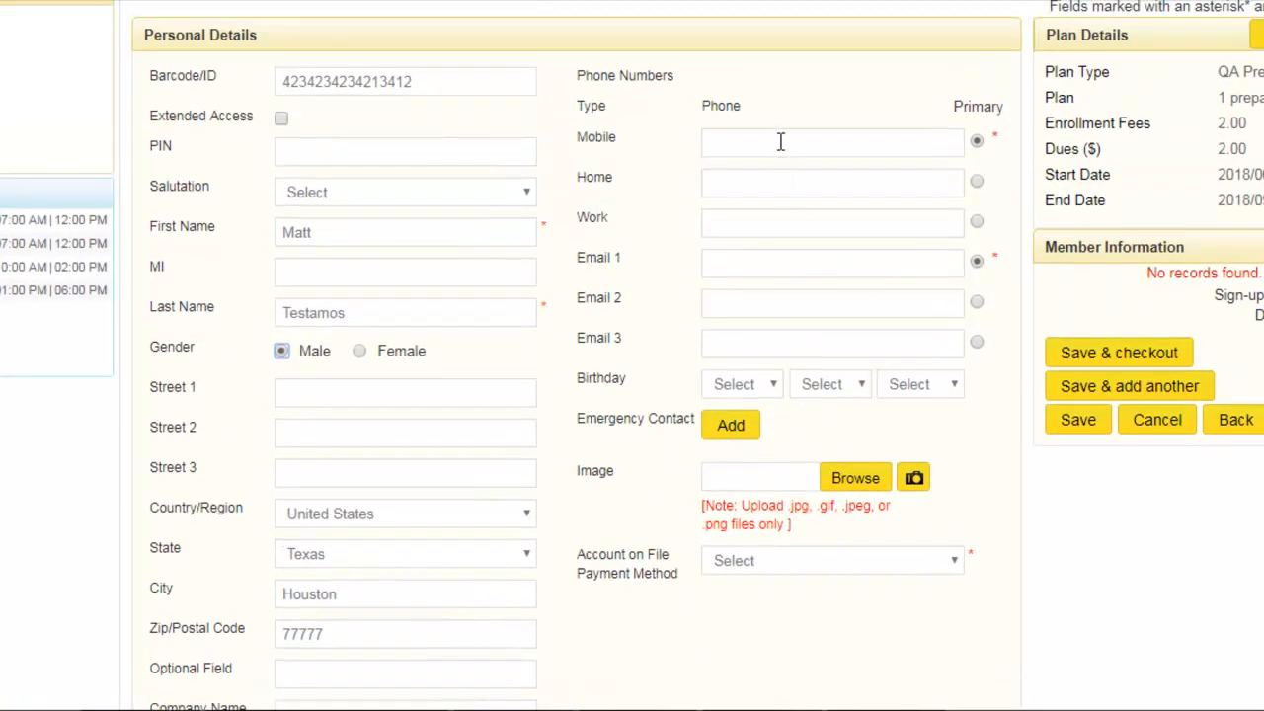
left_click(781, 141)
type("312312312")
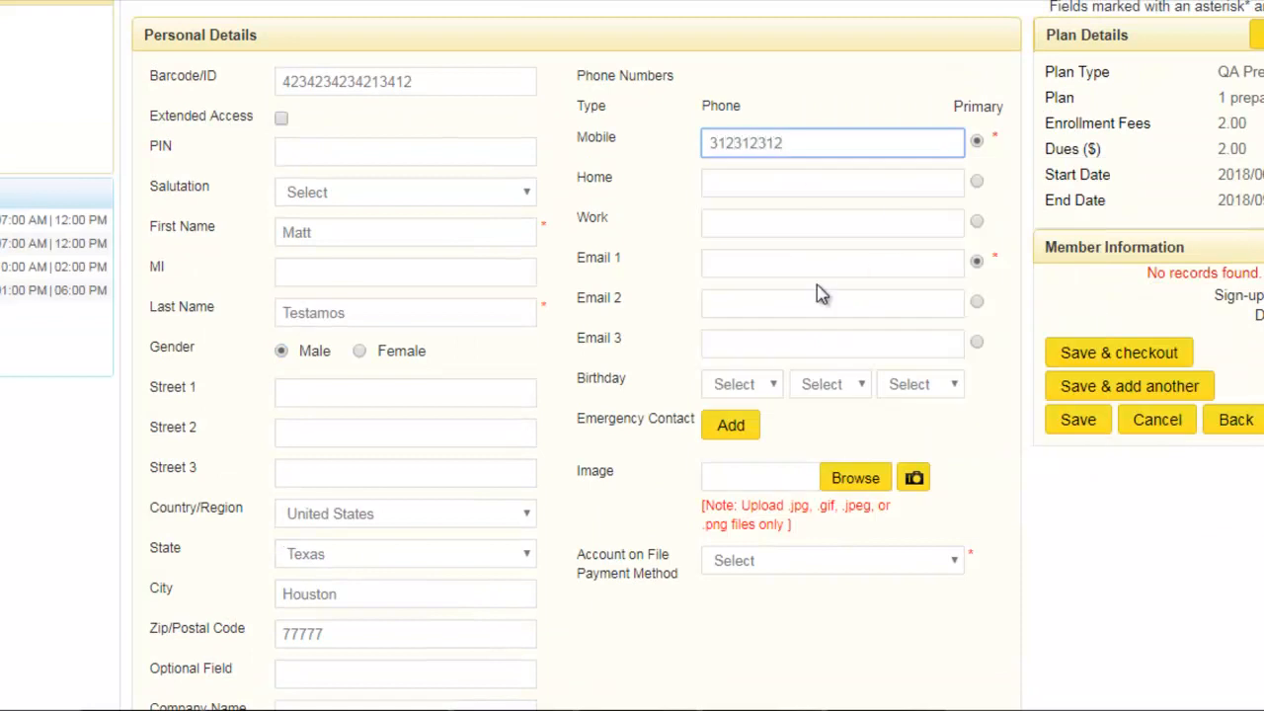
left_click(765, 263)
type("3123123123")
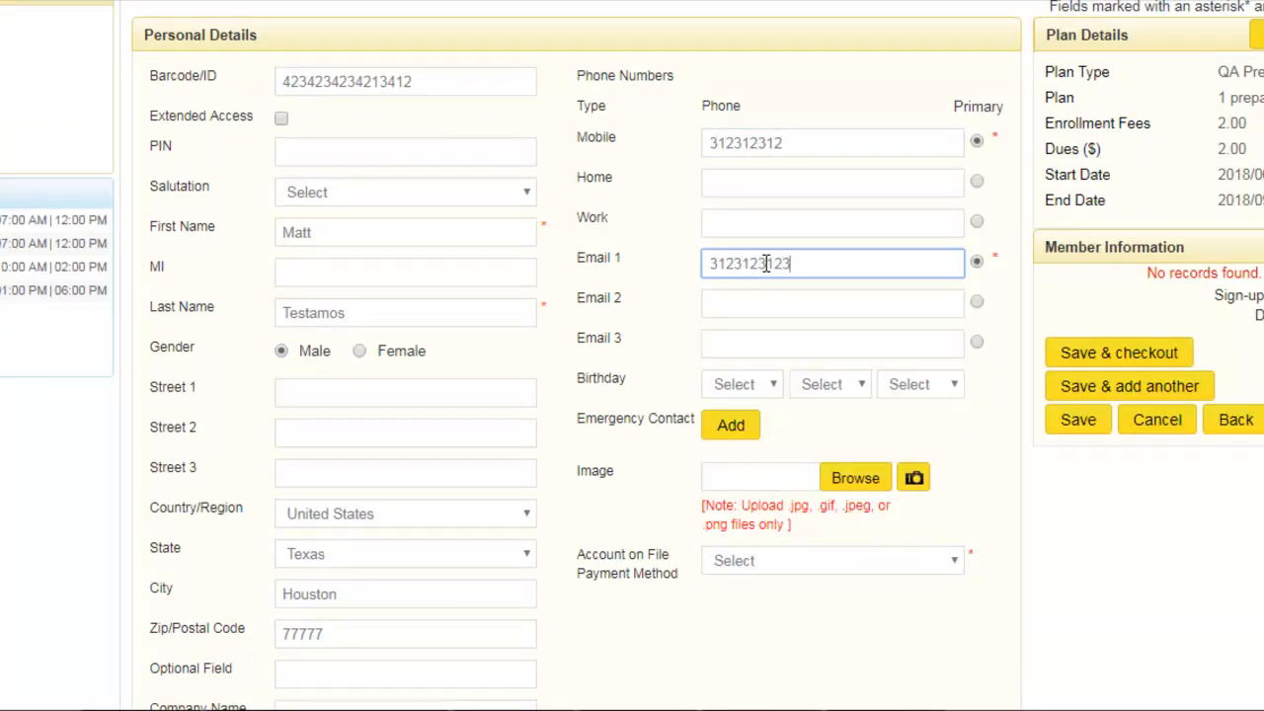
type("@noemail.com")
key("Tab")
scroll(869, 418, "down", 1)
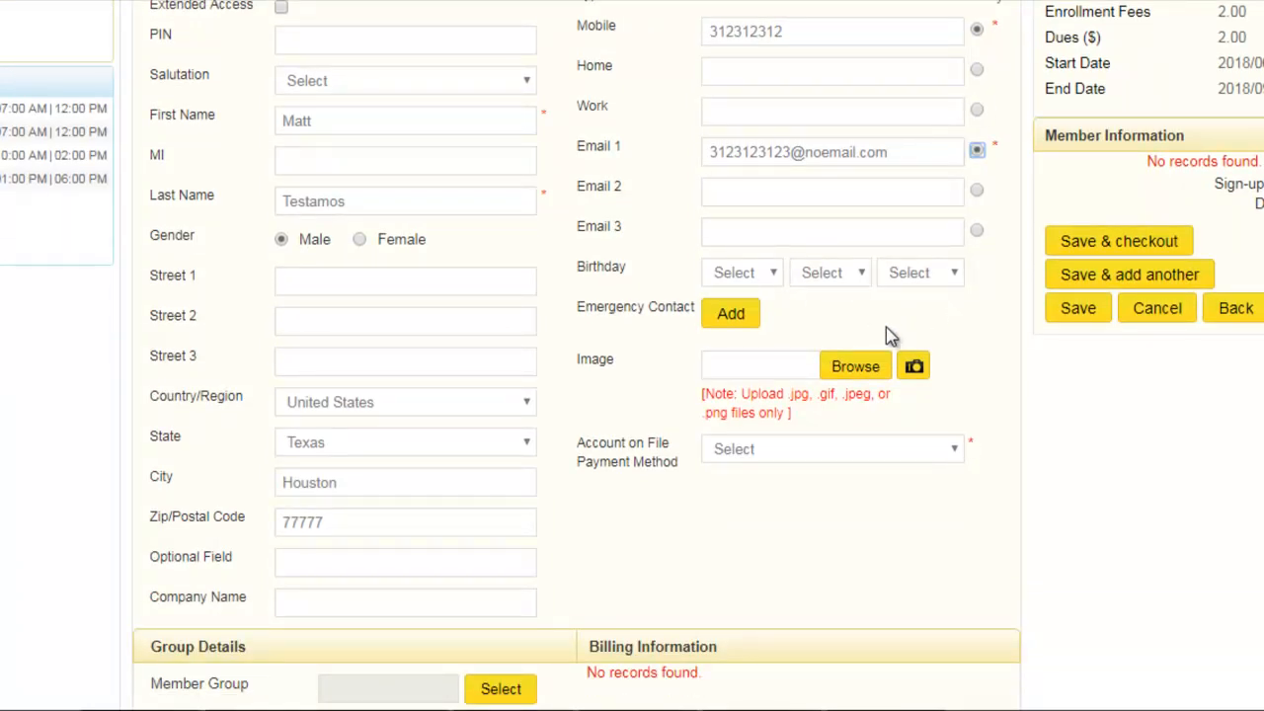
- Set the account on file payment method to Credit Card and always allow pop-ups from staging2.igofigure.com
left_click(798, 452)
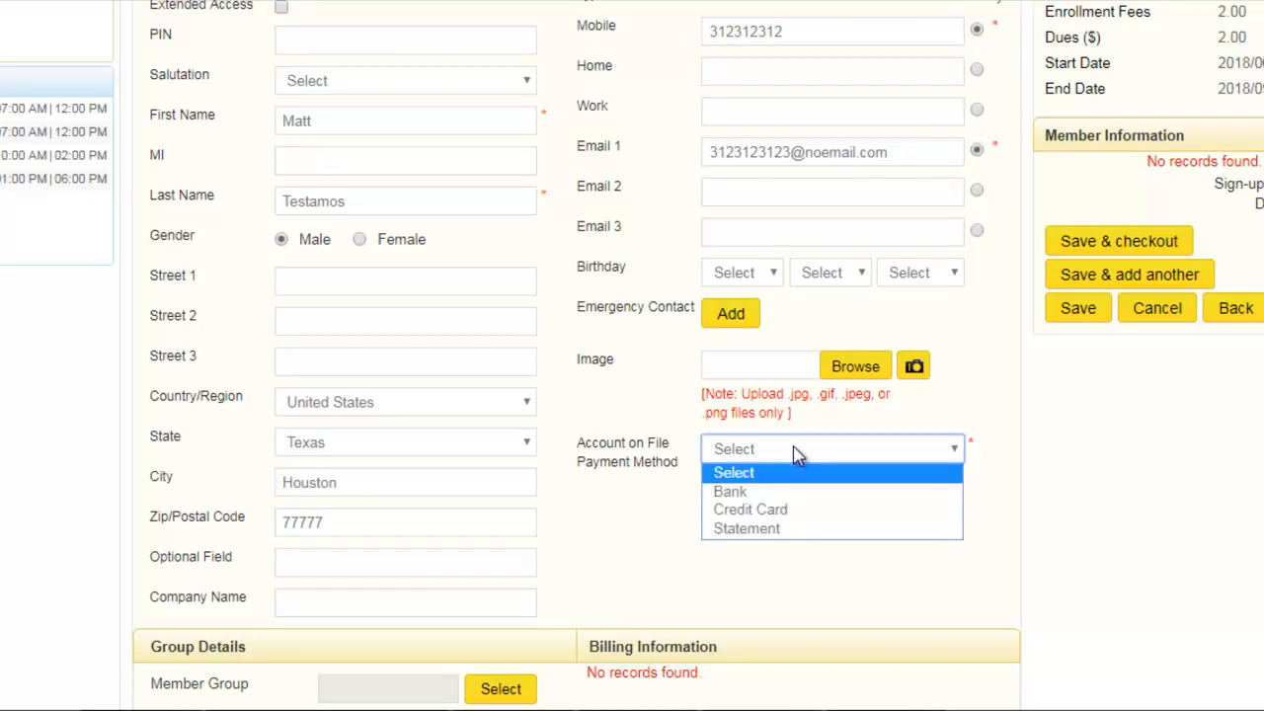
left_click(796, 511)
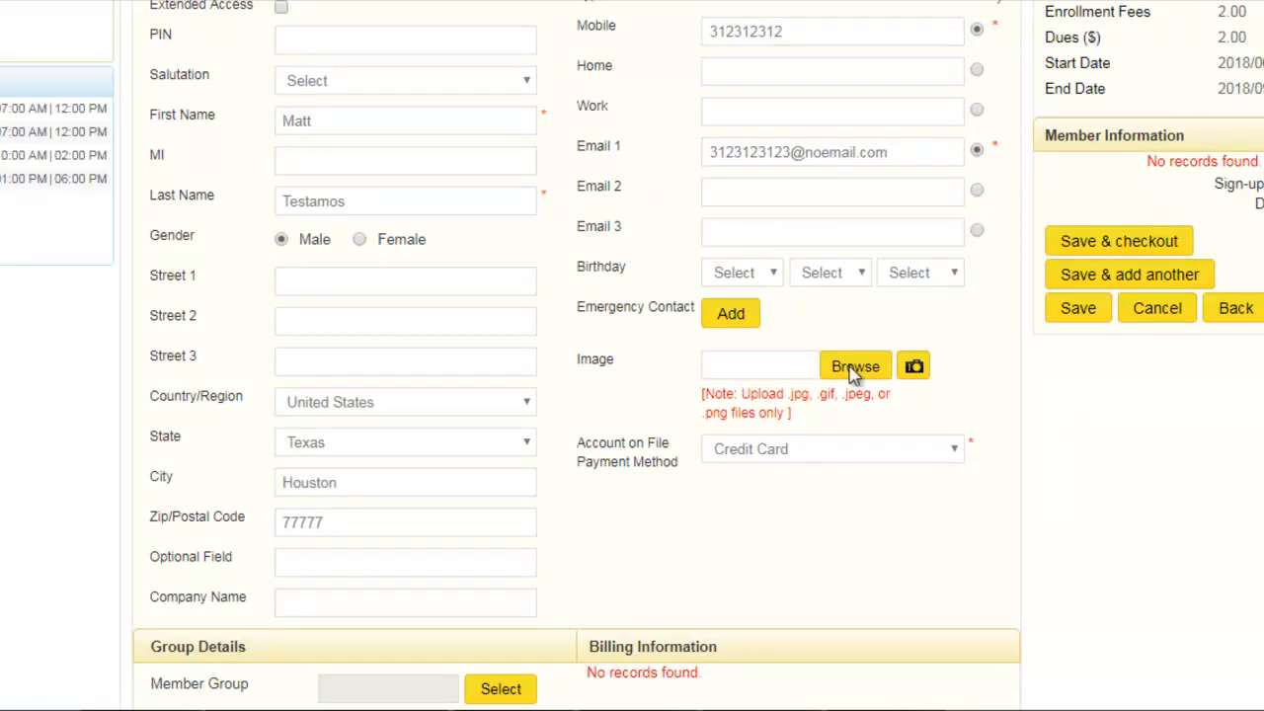
left_click(1163, 0)
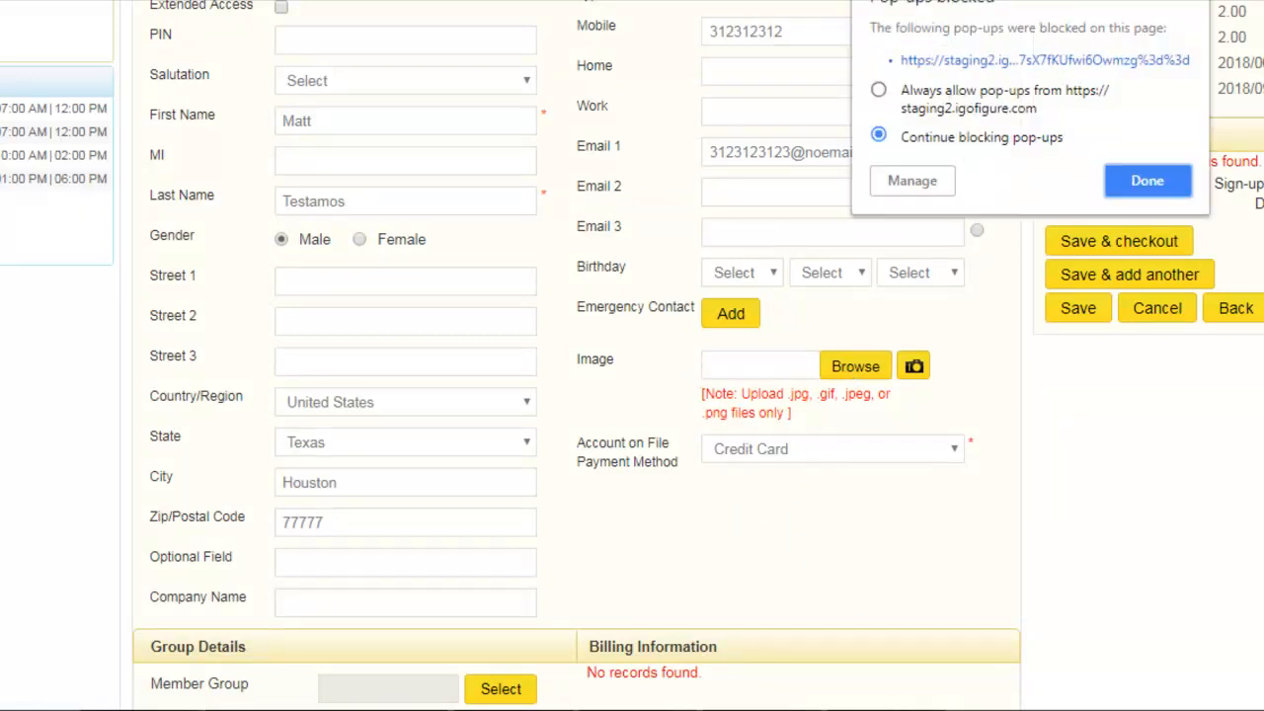
left_click(878, 91)
left_click(1177, 194)
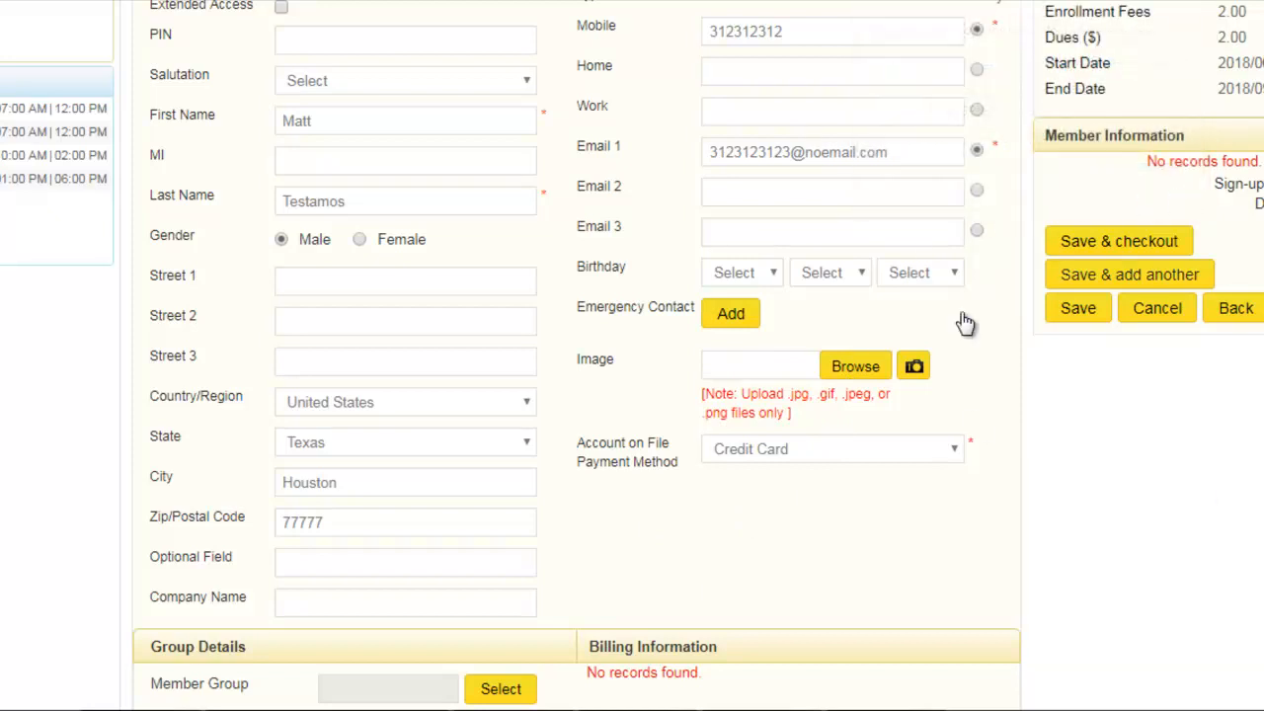
- Switch the account on file payment method to Bank and view its account form, closing it without saving
left_click(776, 452)
left_click(769, 494)
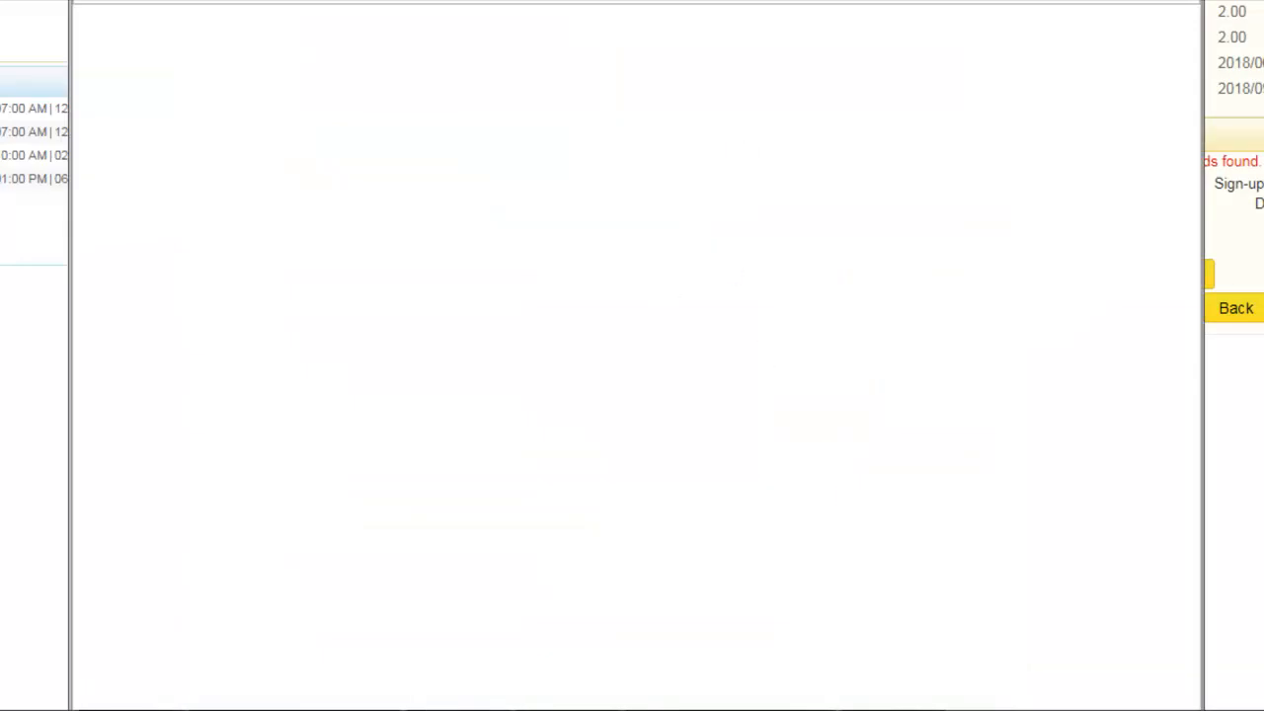
left_click(366, 87)
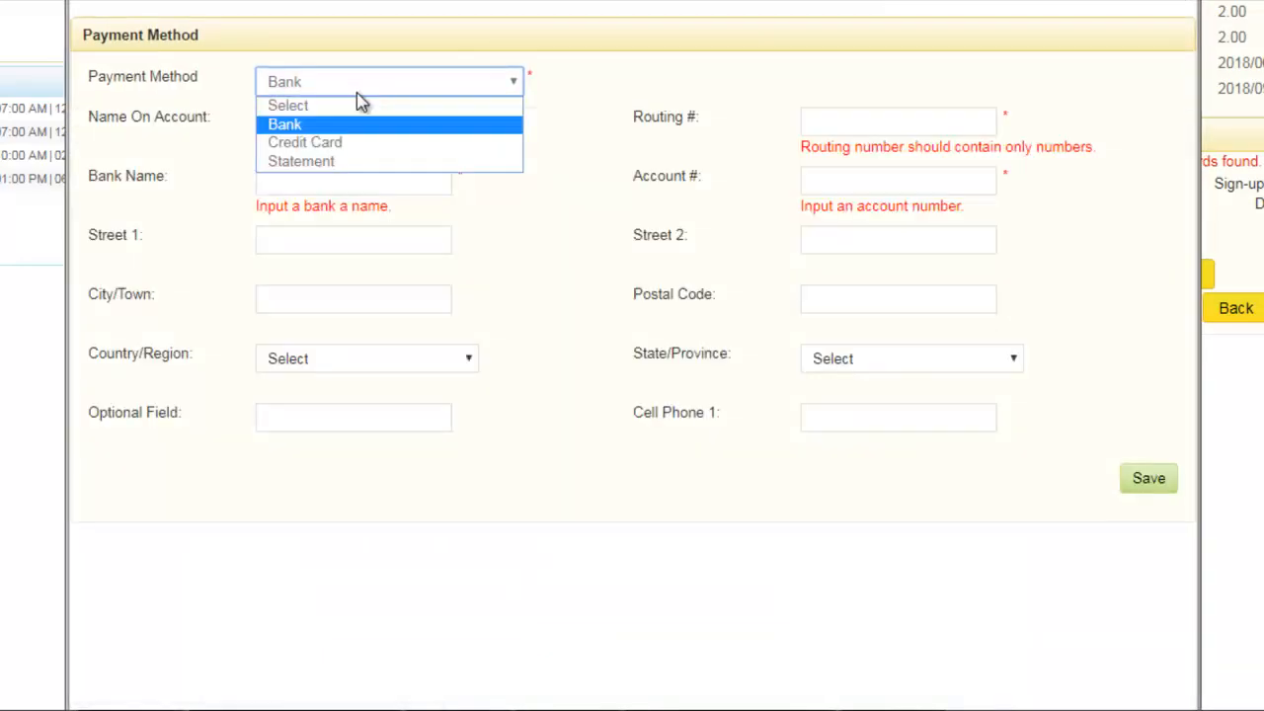
left_click(341, 125)
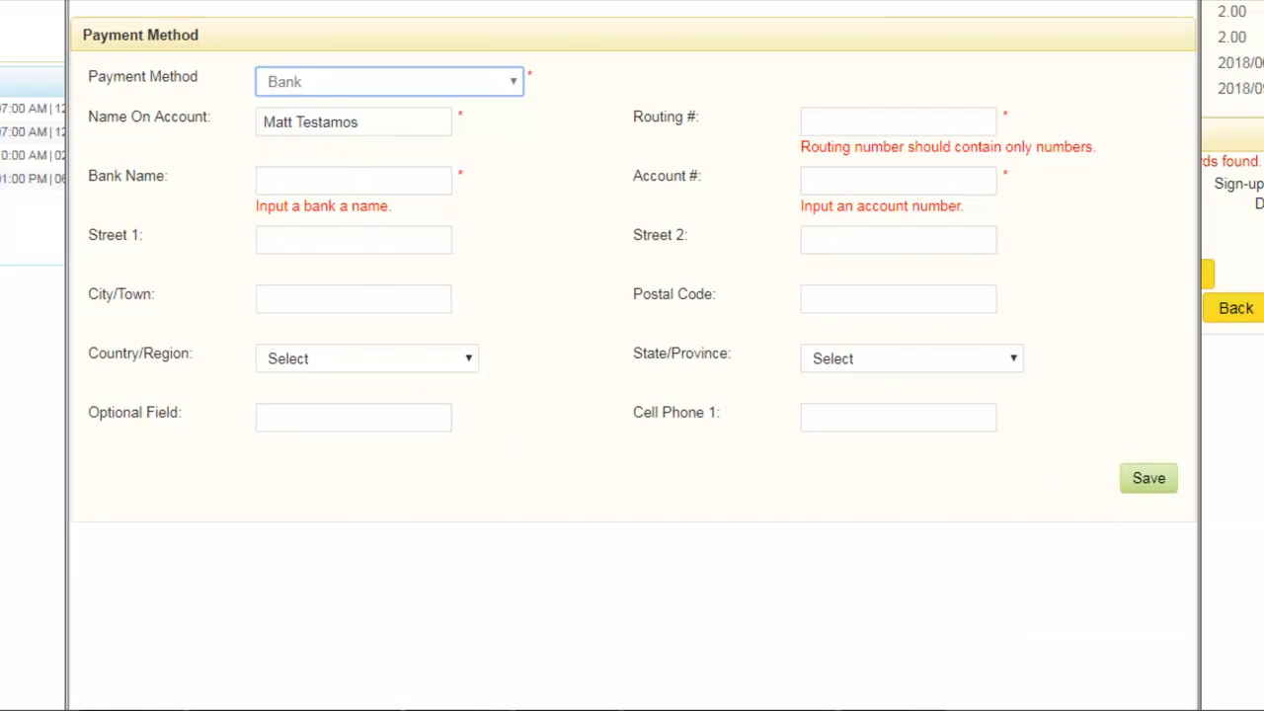
left_click(1177, 1)
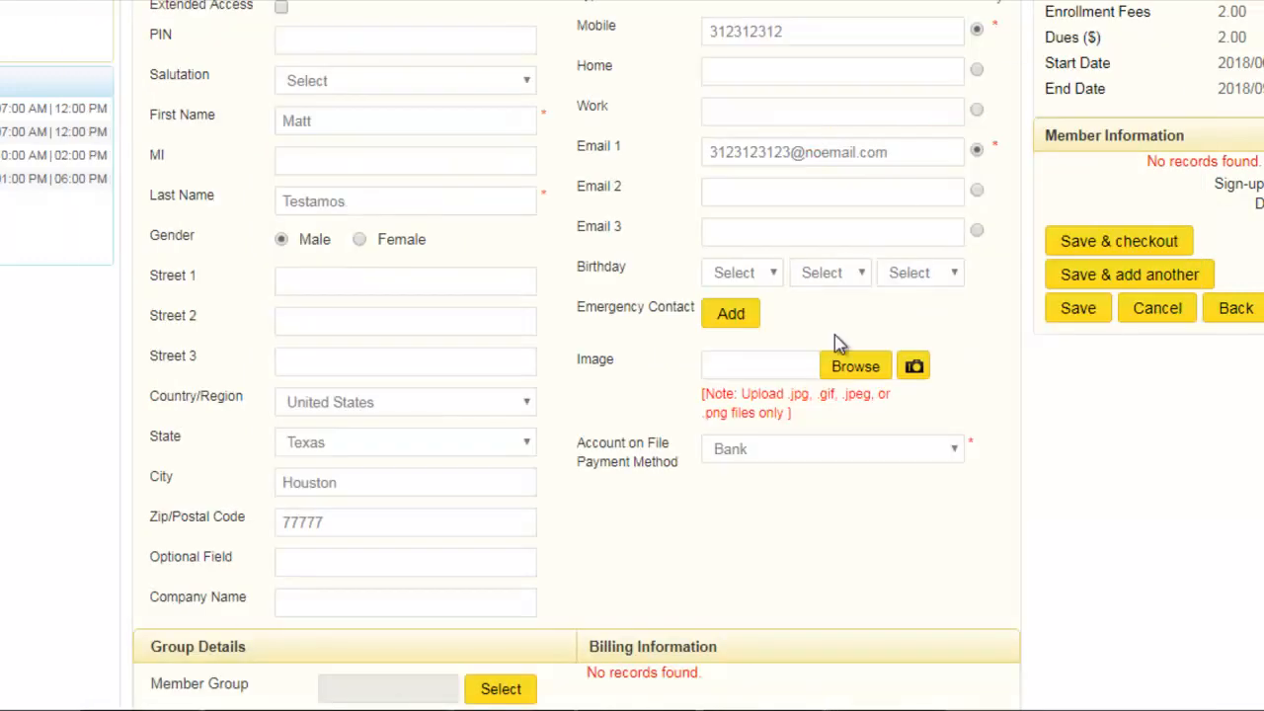
- Switch the account on file payment method to Credit Card and look at the card type options, closing the form without saving
left_click(765, 449)
left_click(765, 512)
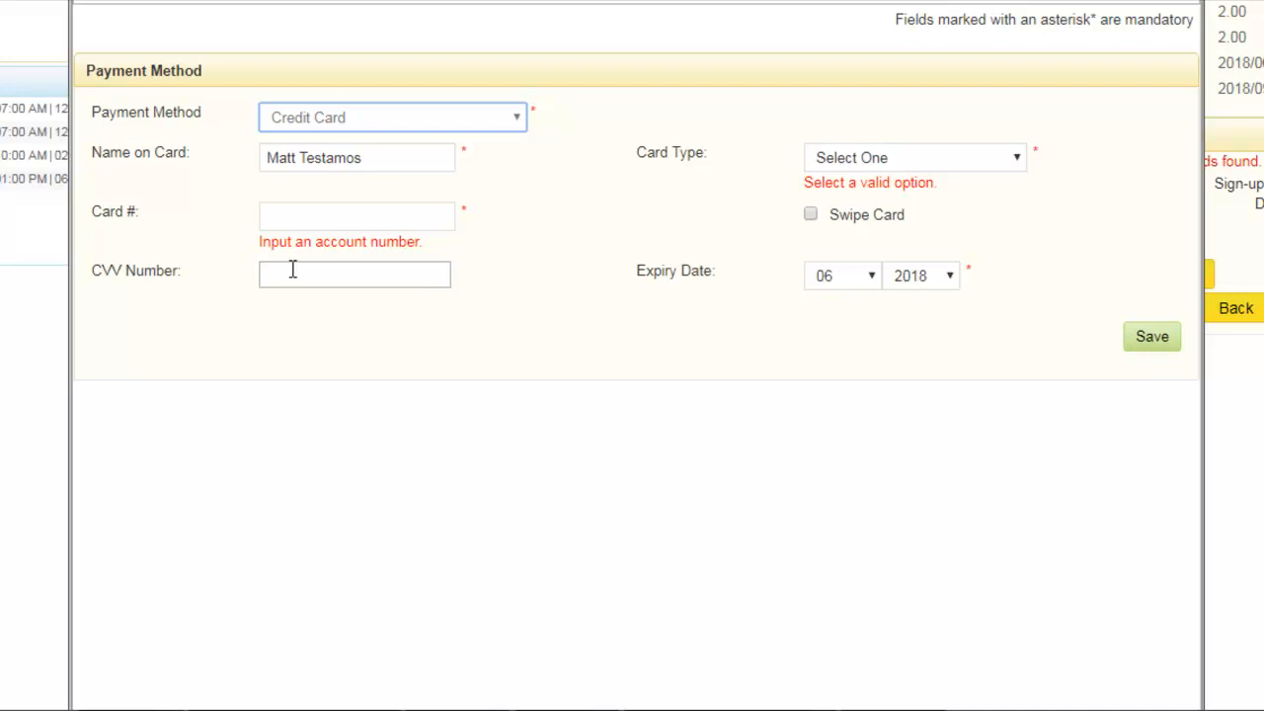
left_click(910, 171)
left_click(909, 169)
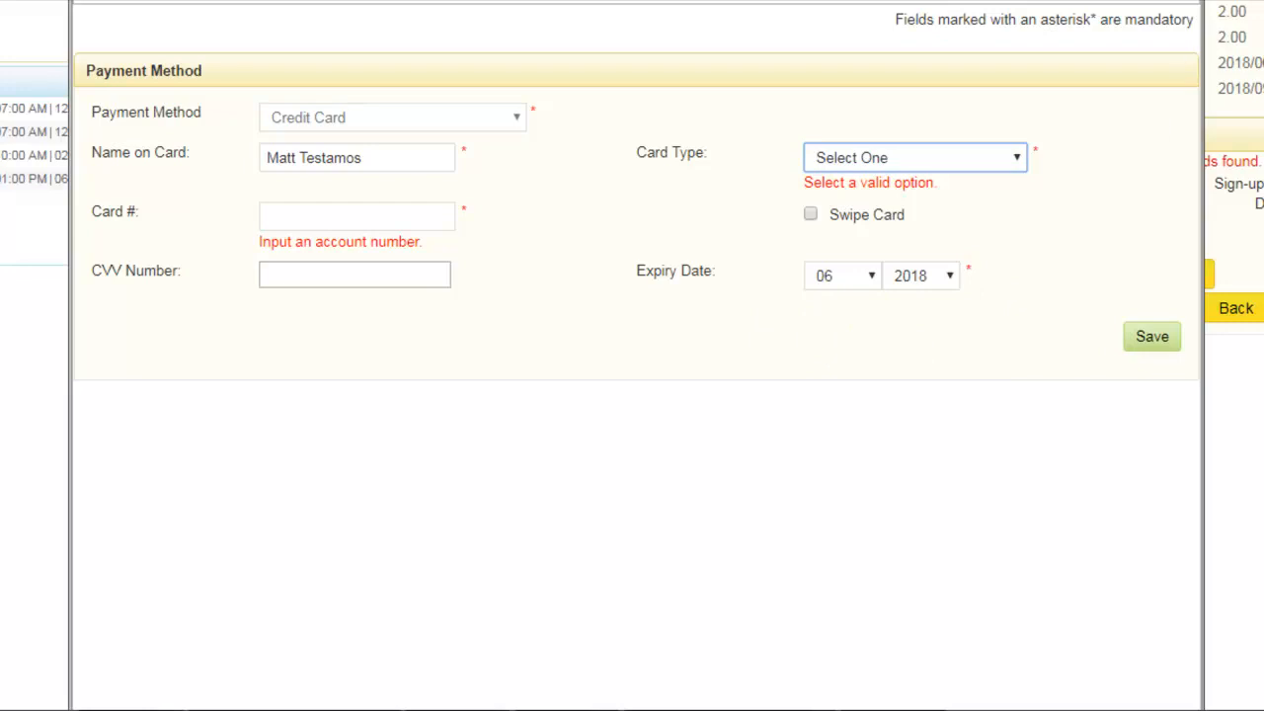
key("Escape")
- Set the account on file payment method to Statement
left_click(790, 450)
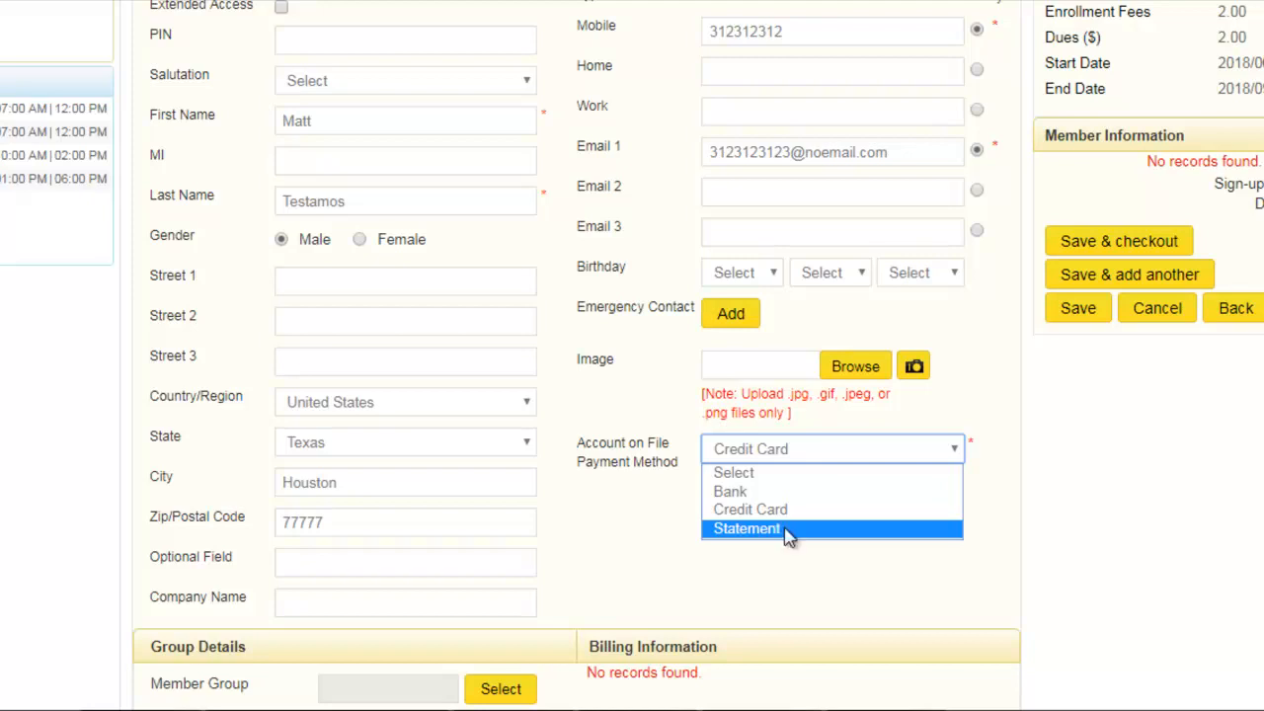
left_click(876, 550)
left_click(835, 465)
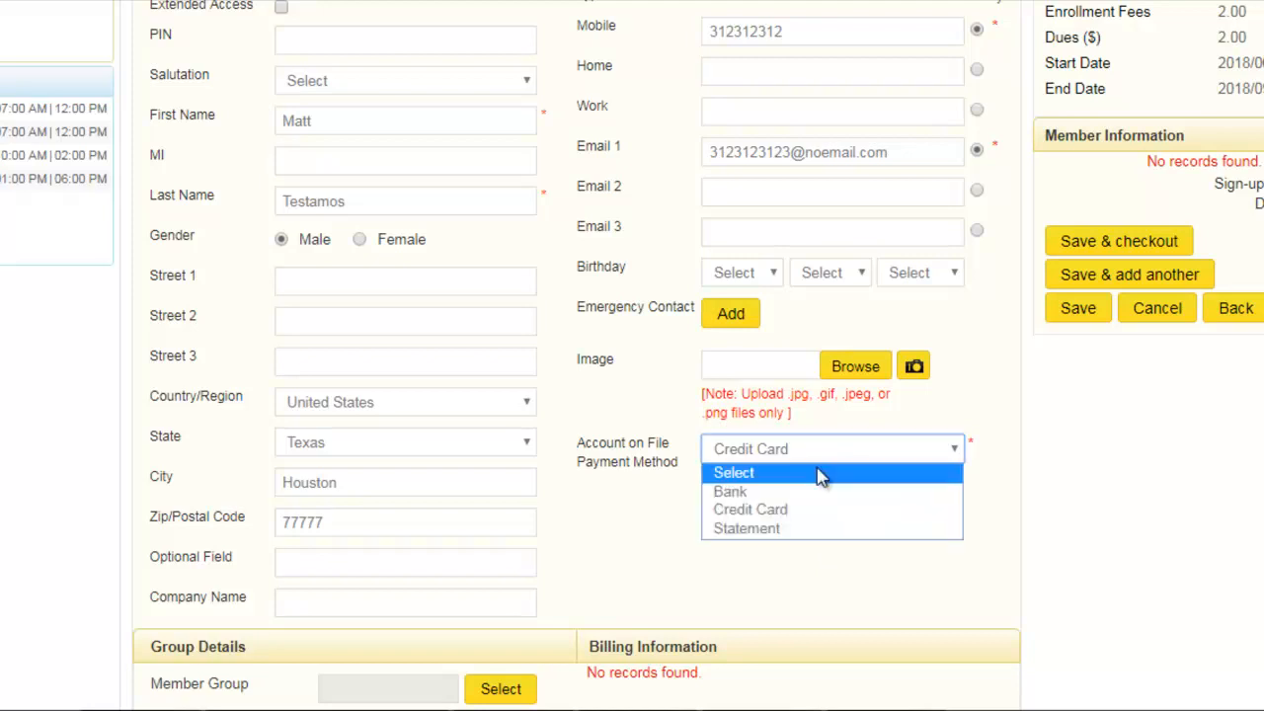
left_click(799, 531)
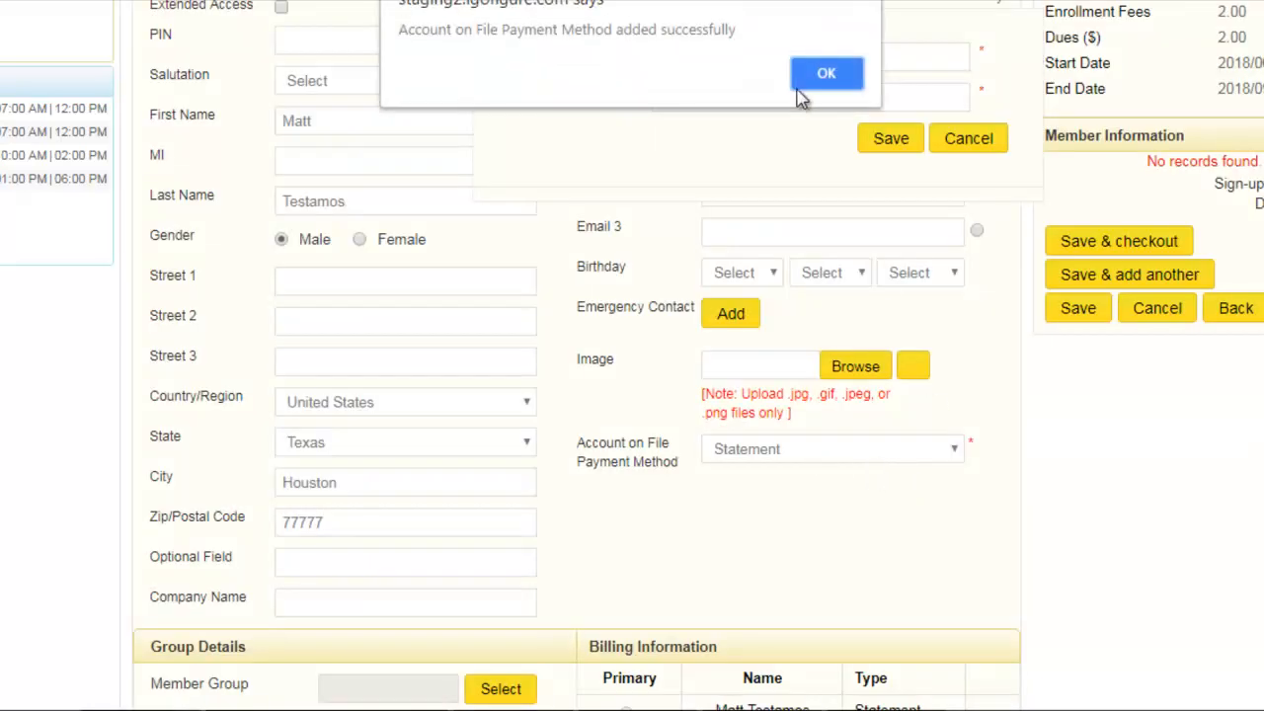
left_click(827, 75)
- Save the new member and proceed to checkout for the prepaid plan
scroll(1162, 493, "up", 2)
scroll(1161, 494, "up", 3)
scroll(1116, 503, "down", 3)
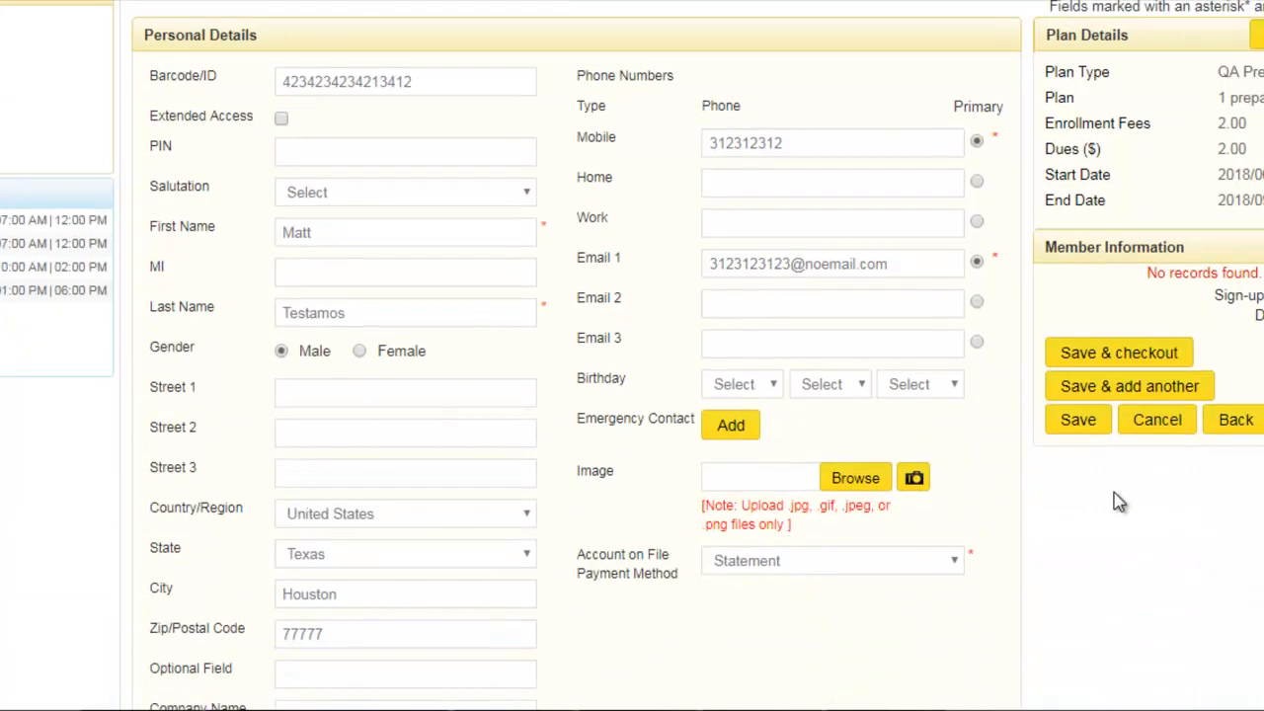
left_click(1188, 390)
left_click(827, 77)
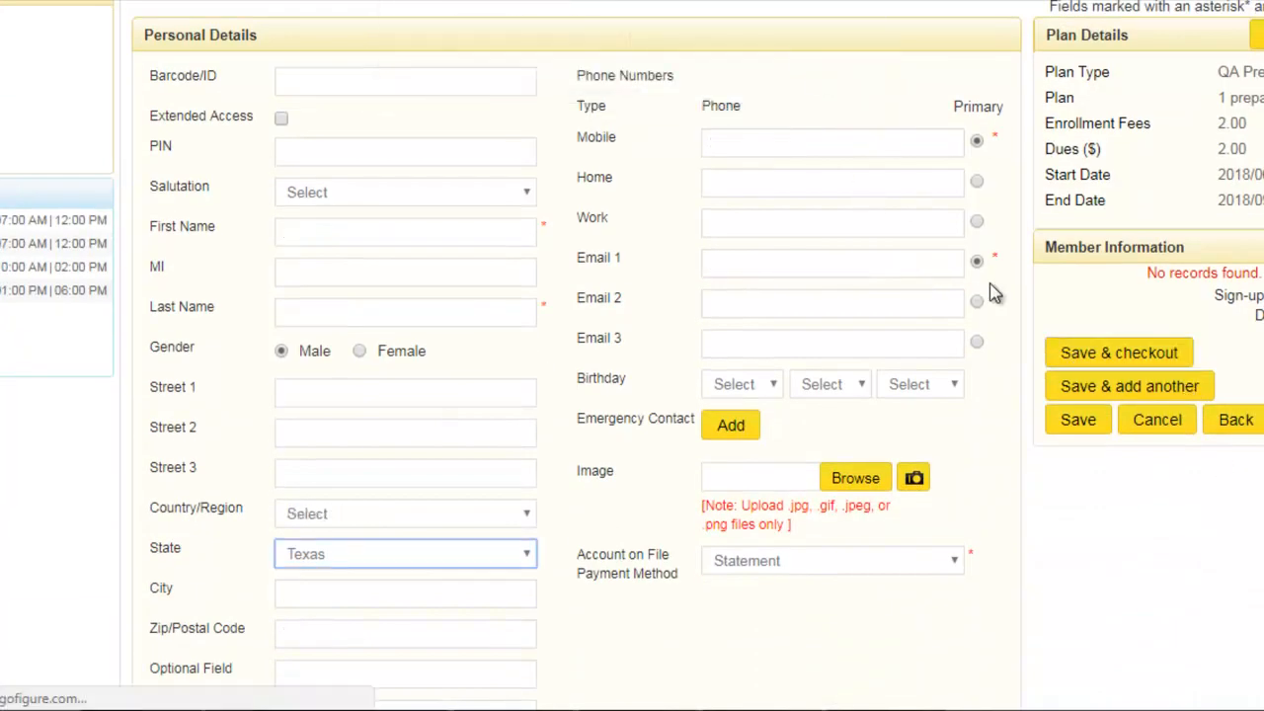
scroll(1056, 412, "up", 5)
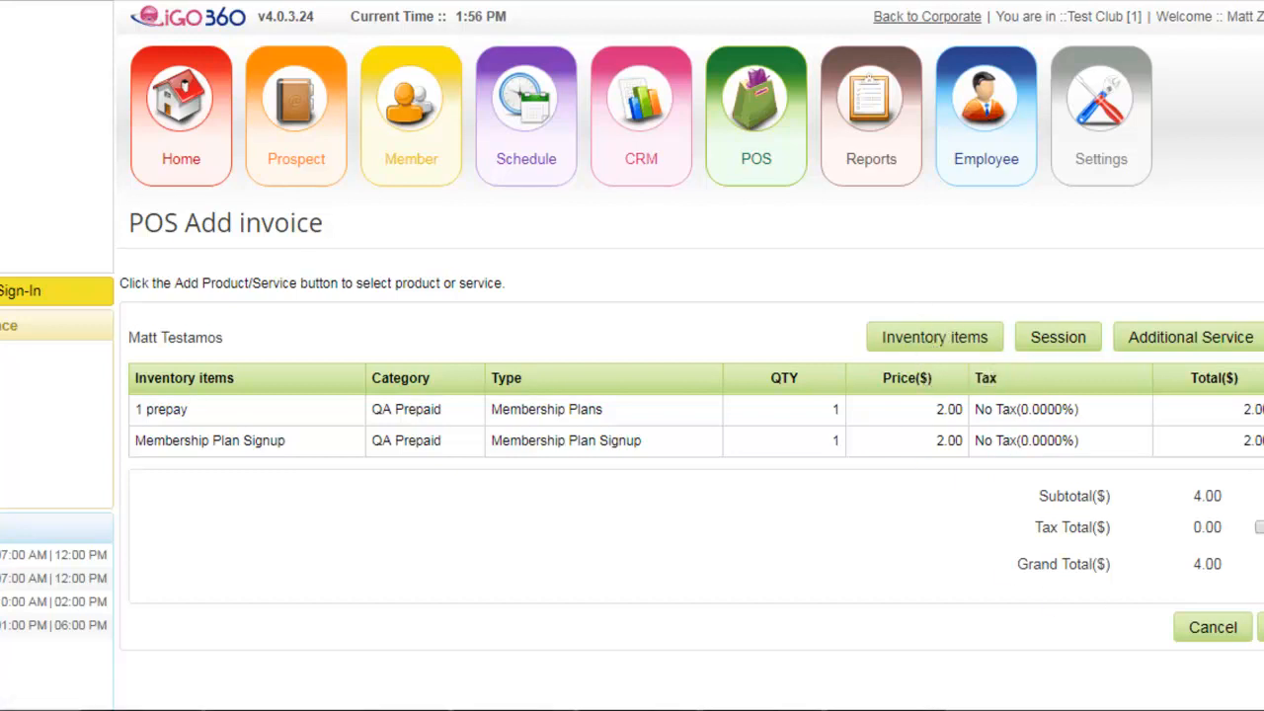
- Check out the plan and signup fee invoice and select the cashier
left_click(1260, 627)
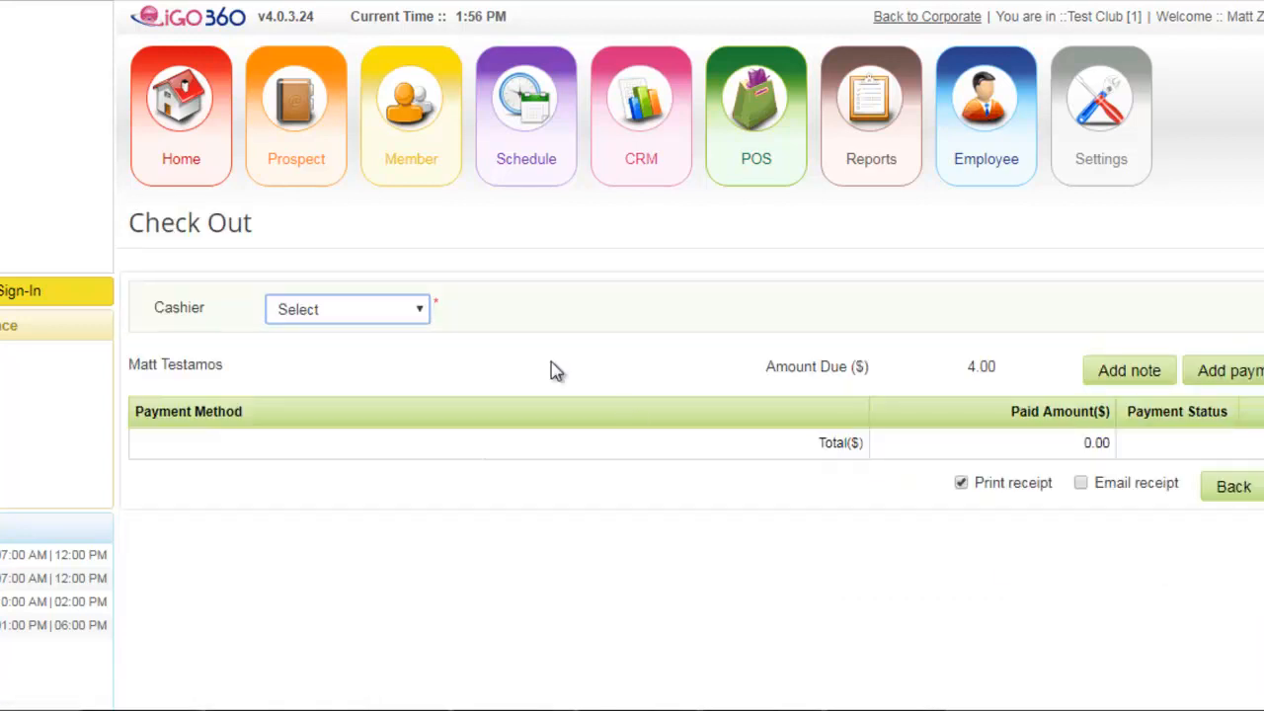
left_click(326, 311)
left_click(308, 354)
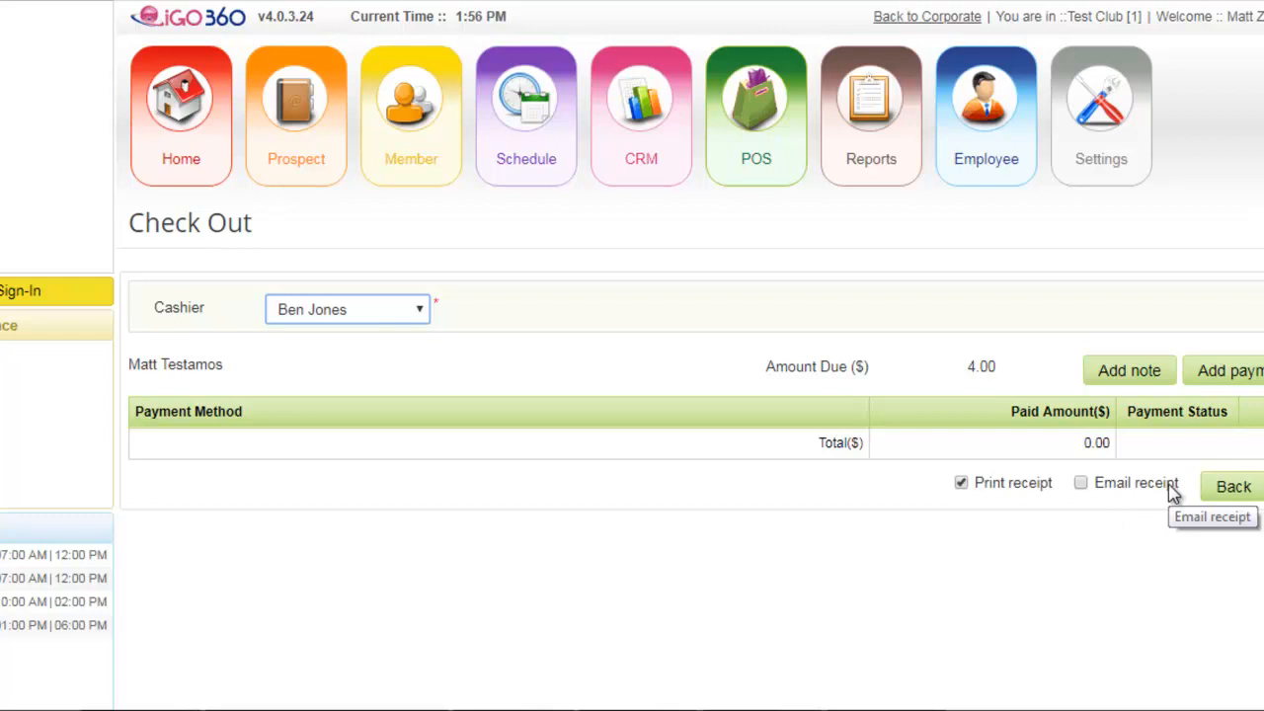
- Add and process a cash payment of $4.00 for the invoice and review the payment receipt
left_click(1242, 385)
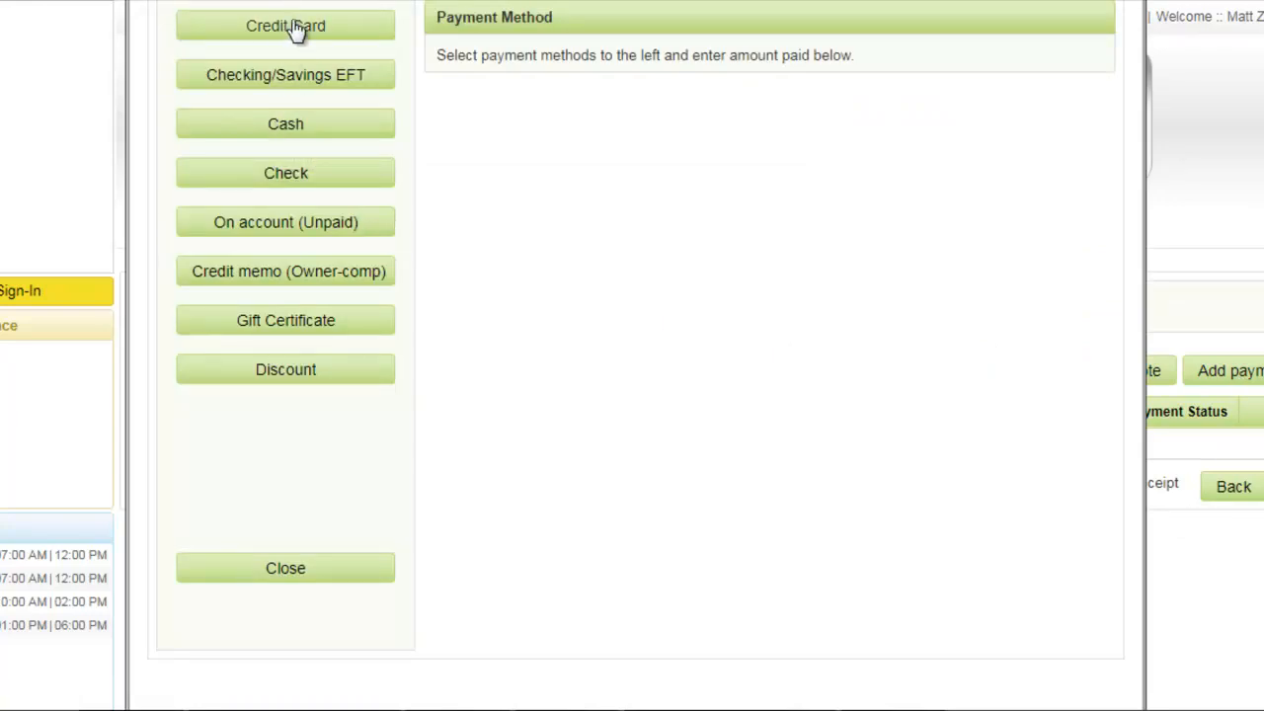
left_click(276, 127)
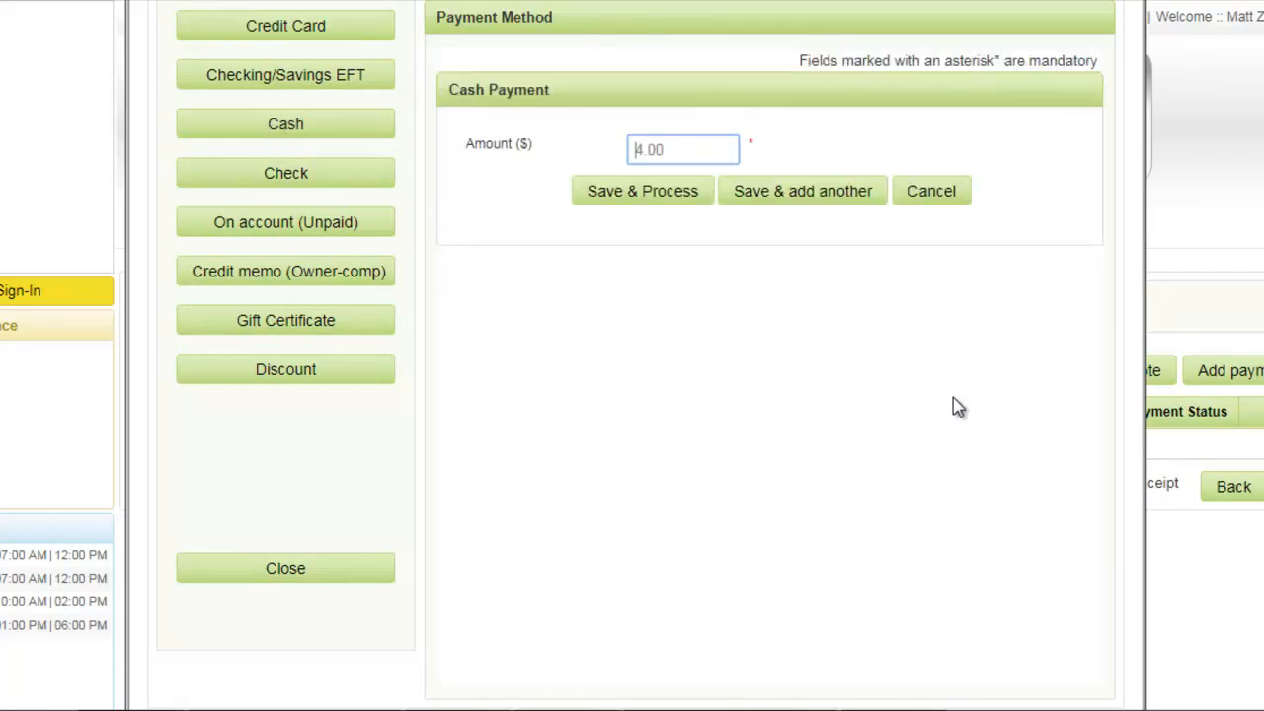
left_click(640, 198)
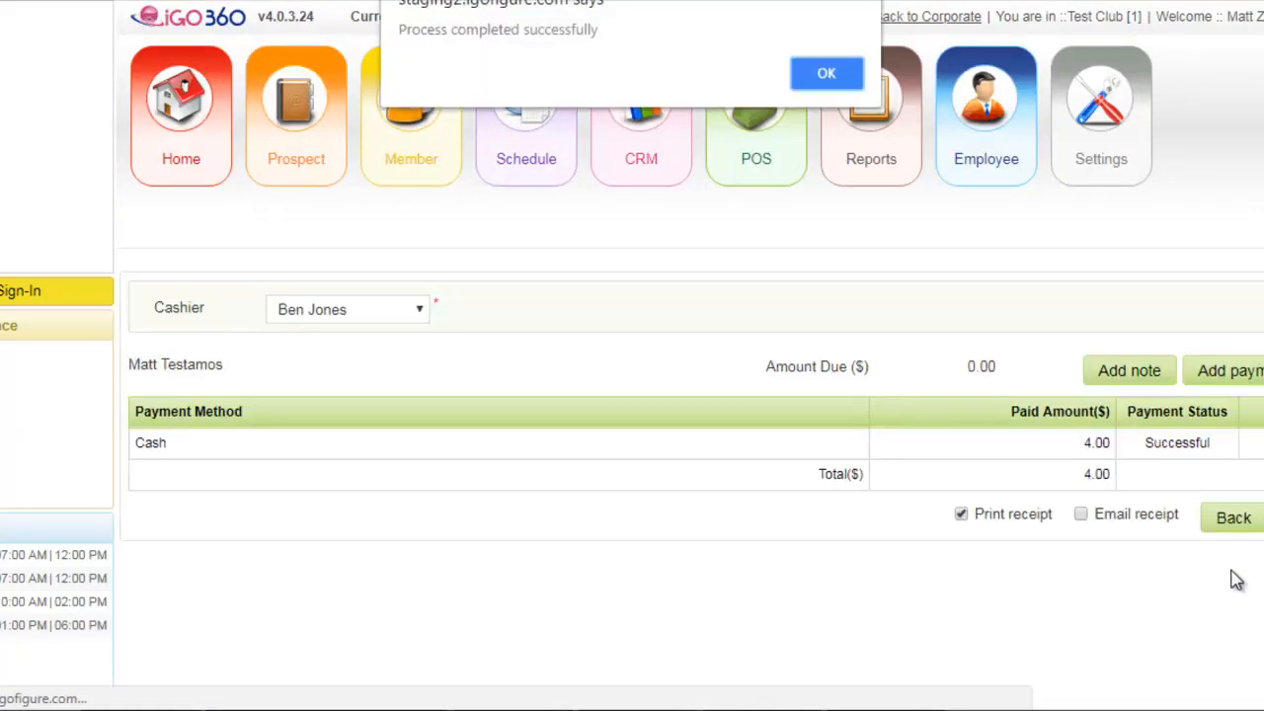
left_click(824, 77)
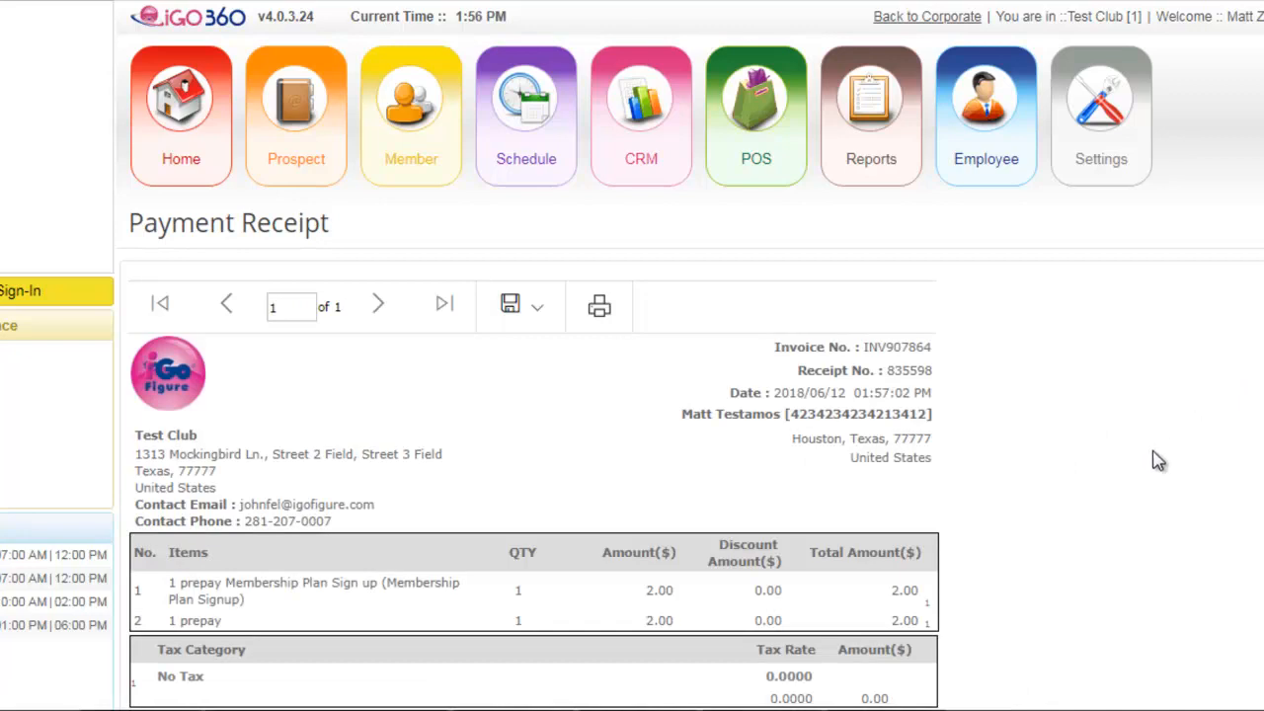
scroll(1155, 462, "down", 1)
scroll(1155, 462, "down", 2)
scroll(536, 444, "up", 3)
scroll(544, 439, "down", 2)
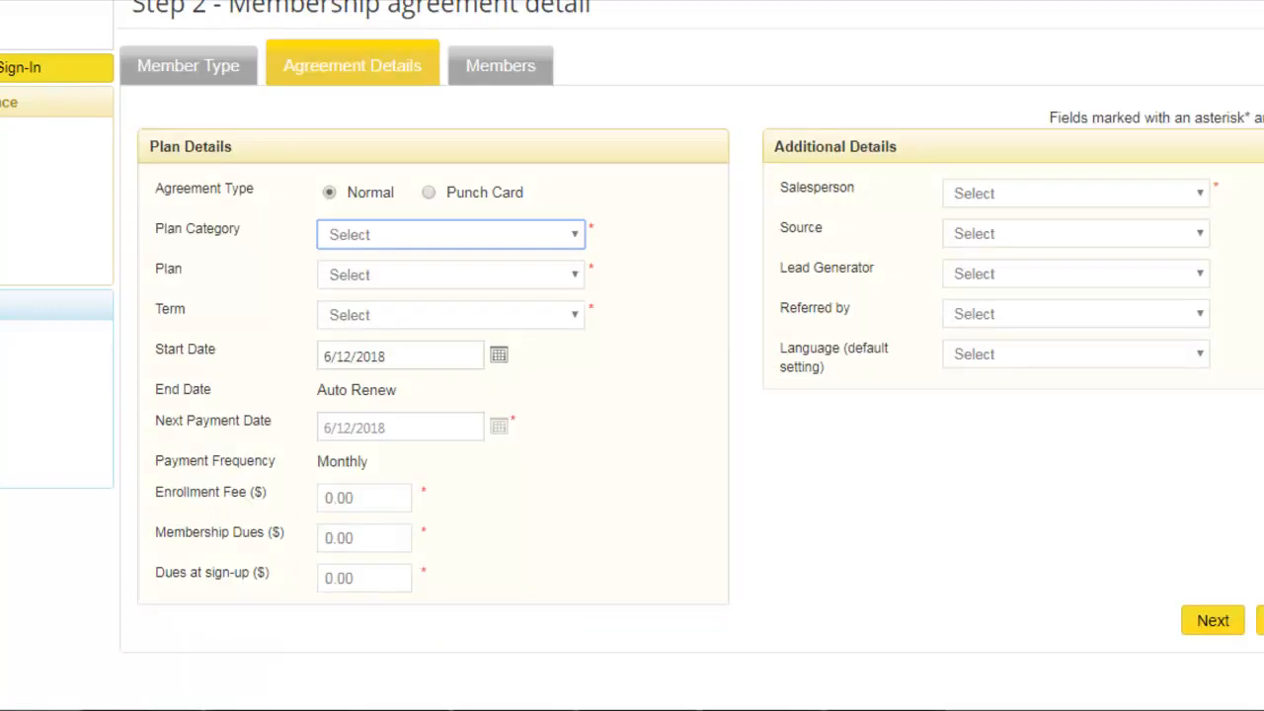
- Switch to the OsteoStrong - Ballwin club and cancel its open membership signup process
left_click(1222, 581)
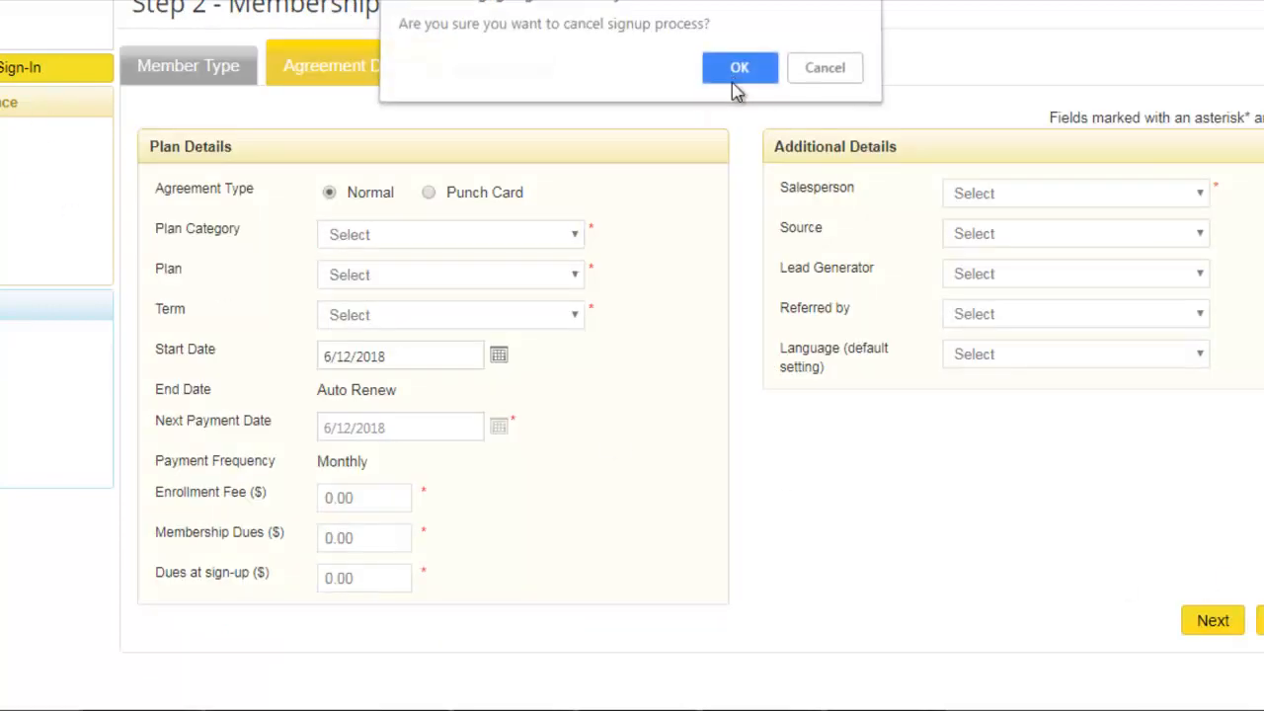
left_click(733, 87)
scroll(827, 331, "up", 3)
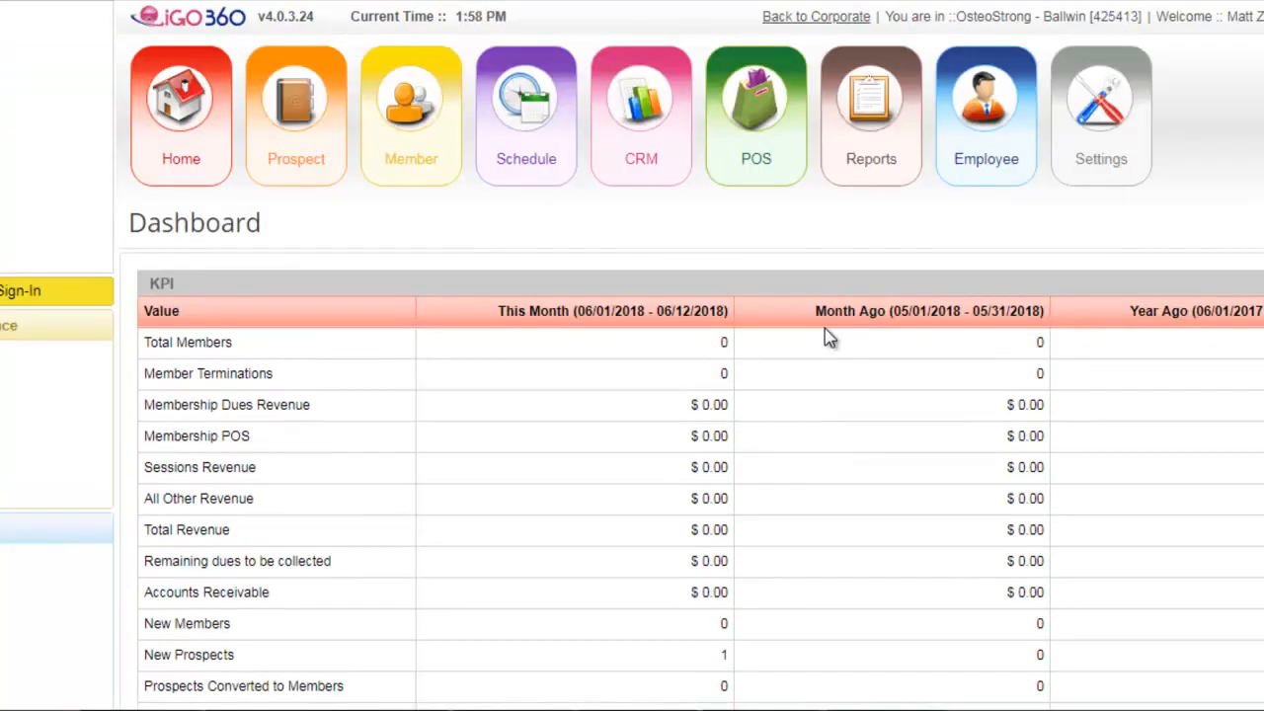
- Move the prospect's First Time Appointment on Thursday, June 14 to 1:00 PM in the schedule calendar and check its reschedule details
mouse_move(526, 156)
left_click(521, 202)
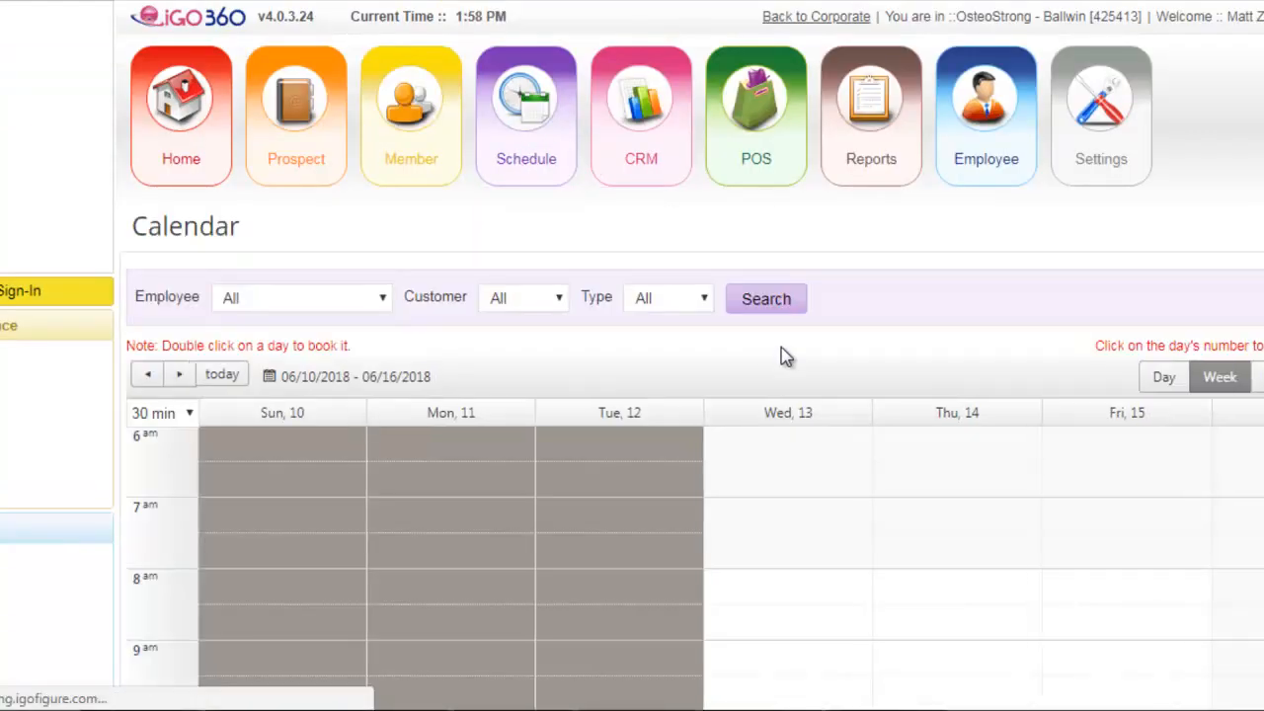
scroll(925, 505, "down", 5)
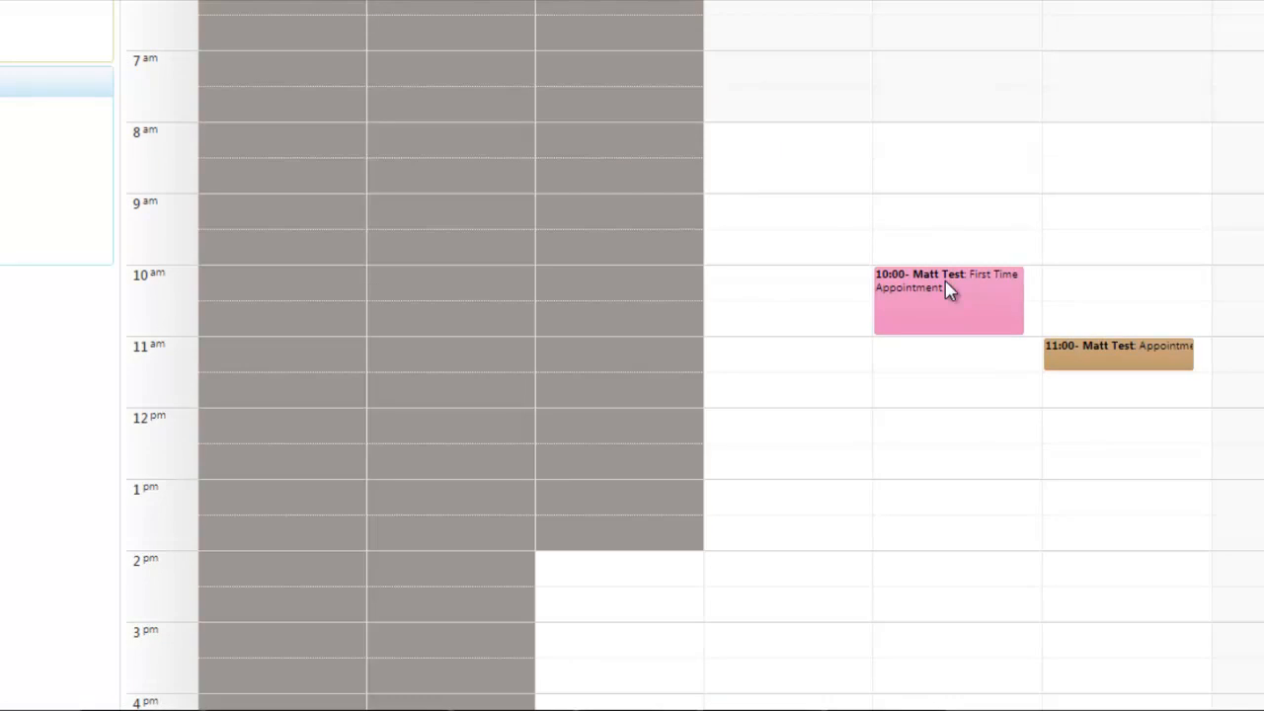
left_click_drag(948, 290, 963, 503)
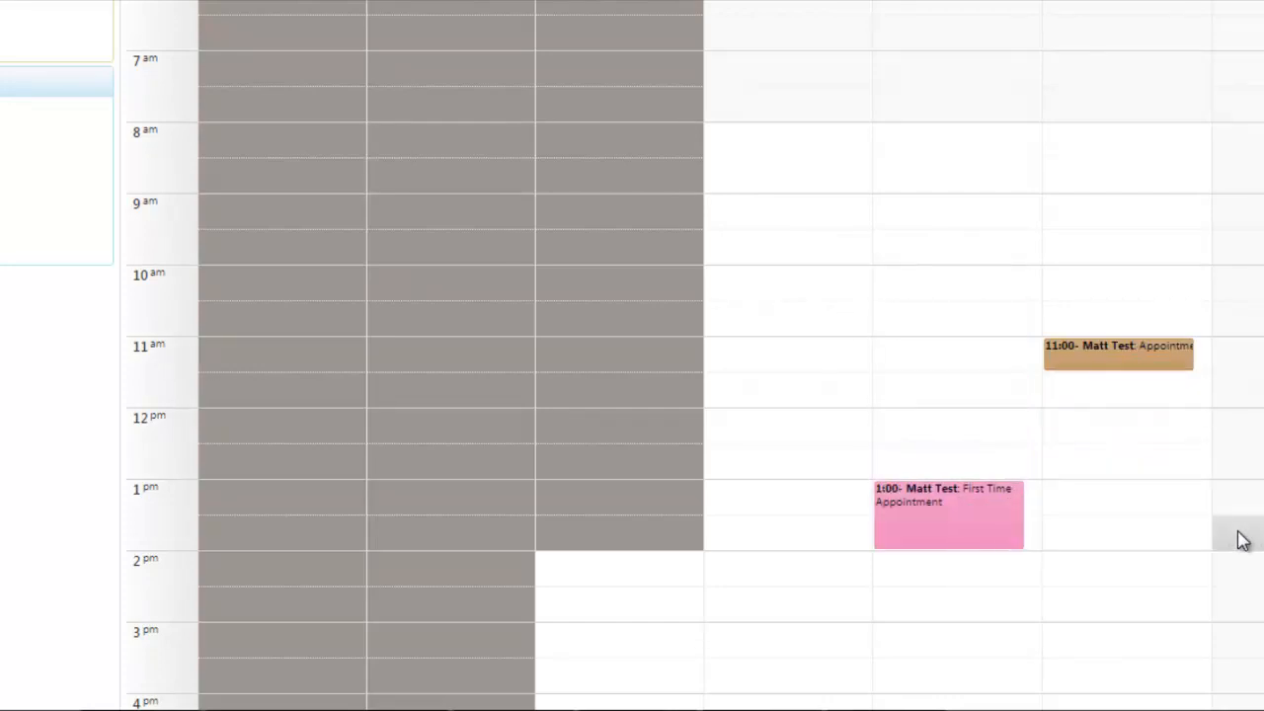
left_click(921, 504)
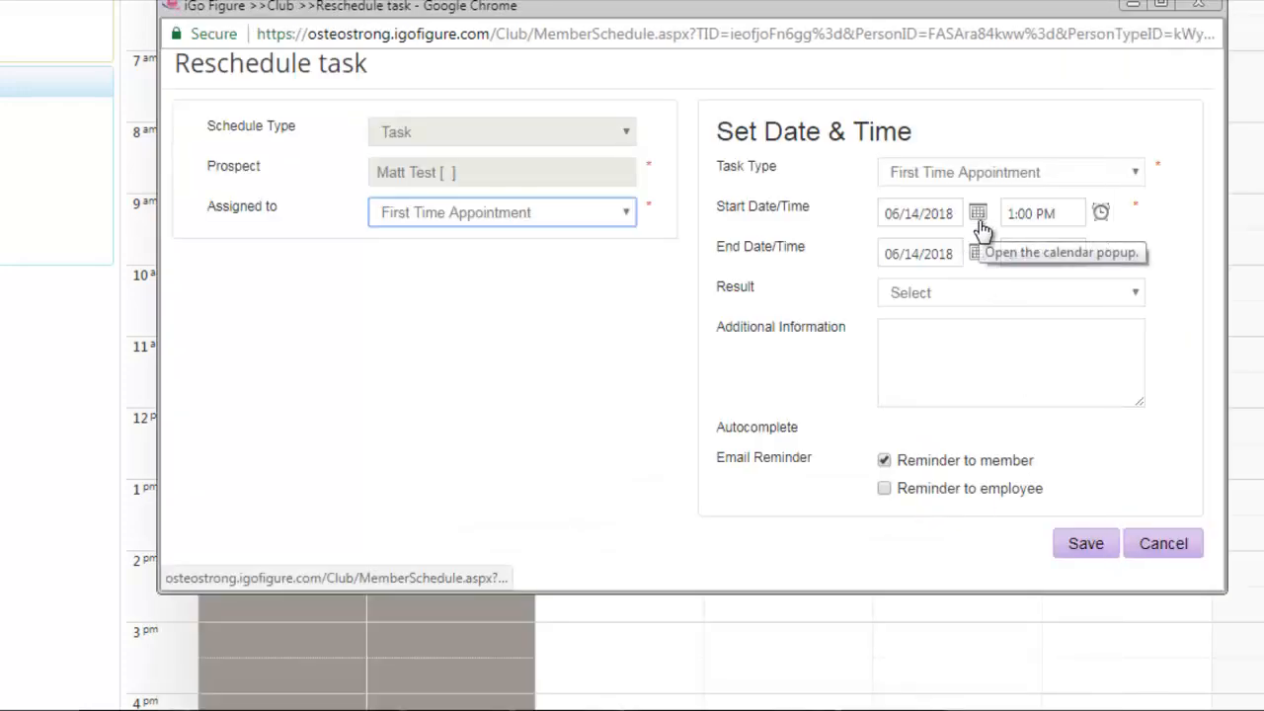
left_click(1199, 5)
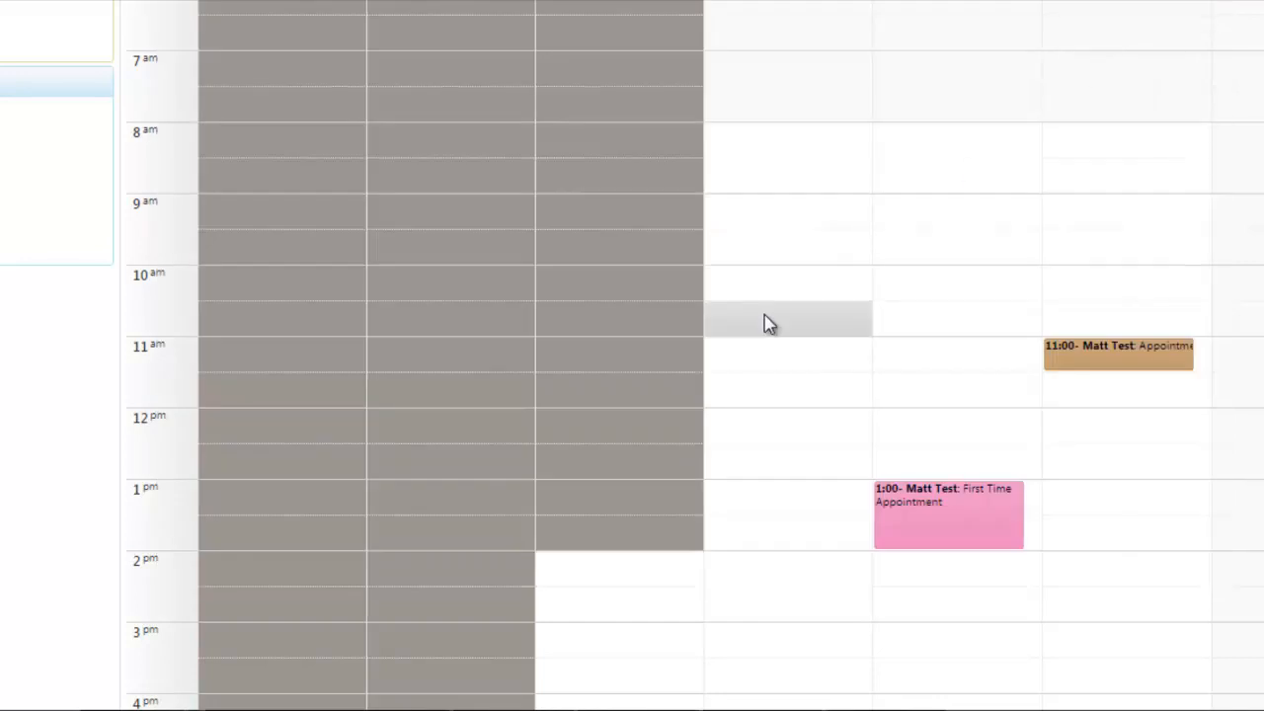